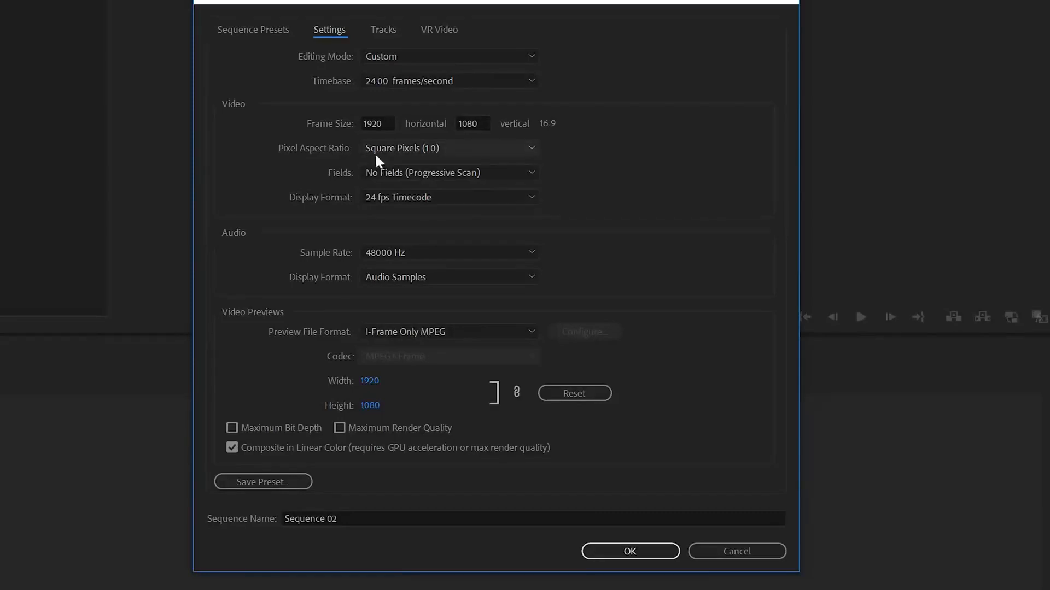
Create the 1920 × 1080, 24 fps sequence and add the text INSTAGRAM in the lower-left area of the frame
{"action": "left_click", "coordinate": [638, 551]}
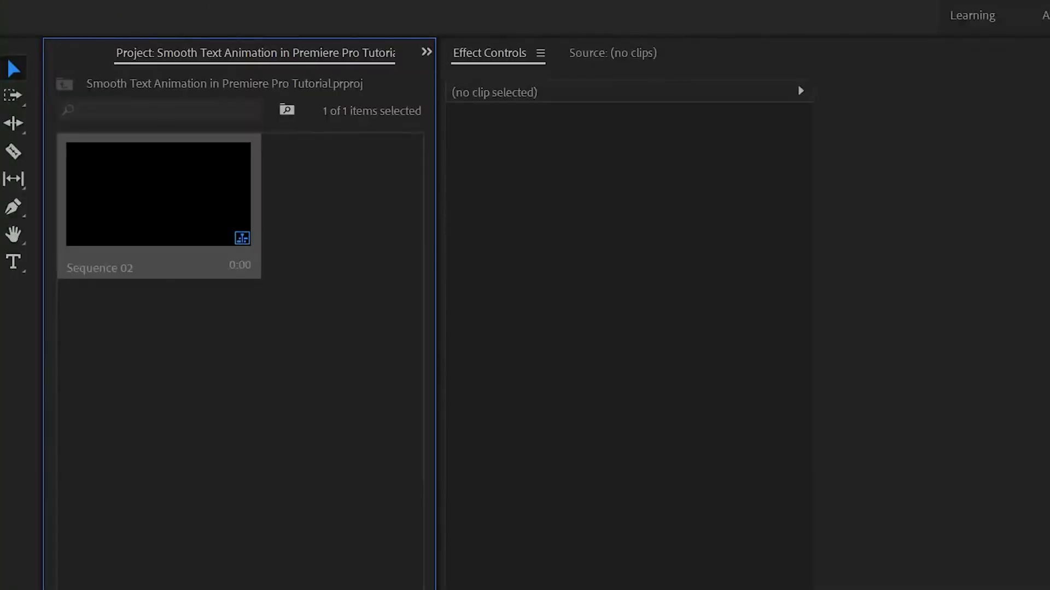
{"action": "left_click", "coordinate": [13, 262]}
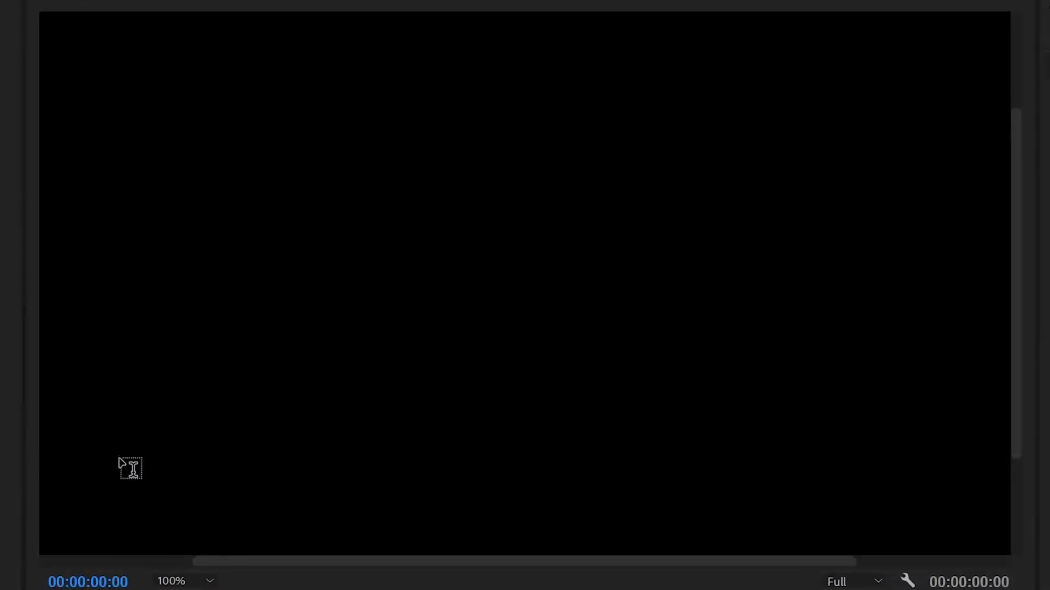
{"action": "left_click", "coordinate": [129, 465]}
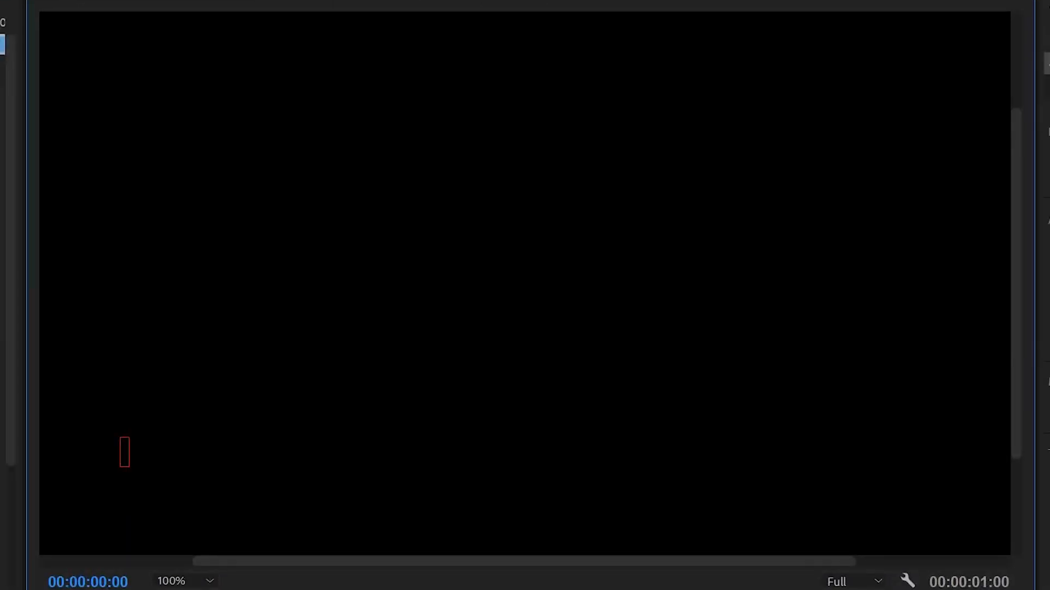
{"action": "type", "text": "INSTAGRAM"}
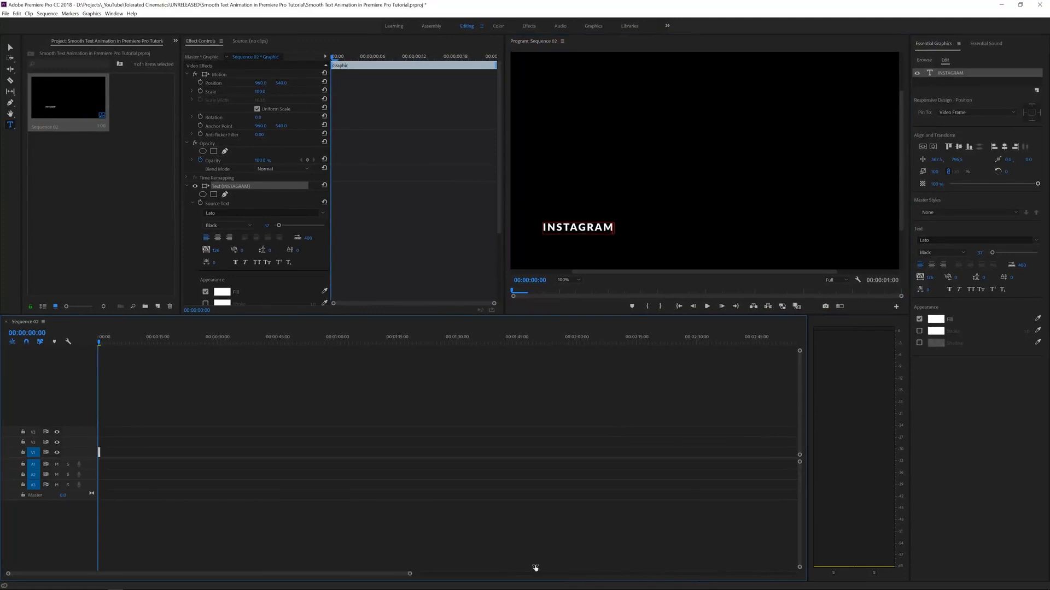
Extend the INSTAGRAM title clip on track V1 to a duration of 00:00:04:20
{"action": "left_click_drag", "start_coordinate": [535, 568], "coordinate": [481, 565]}
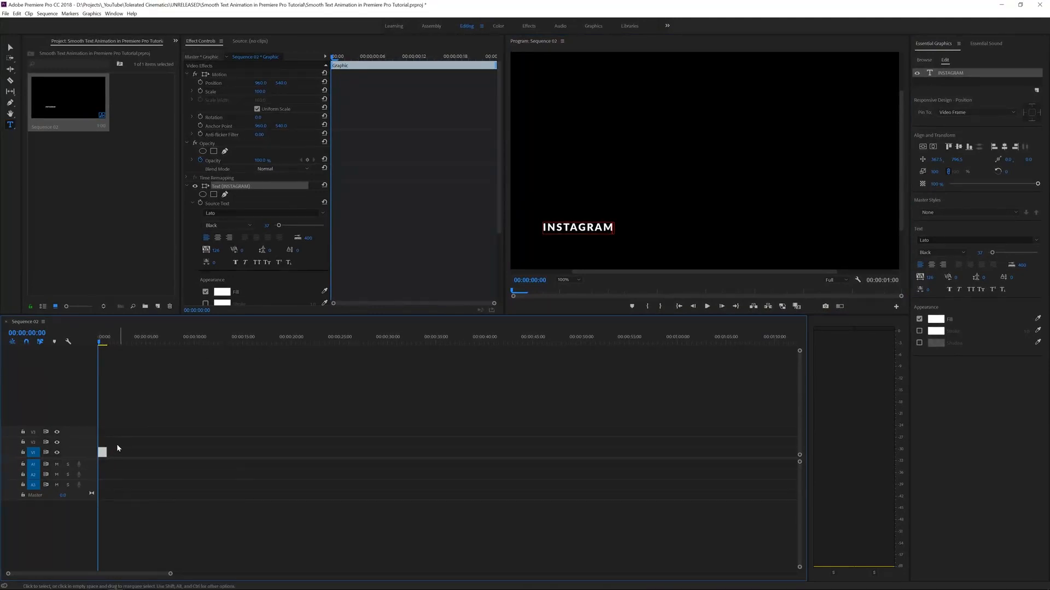
{"action": "left_click_drag", "start_coordinate": [111, 449], "coordinate": [155, 448]}
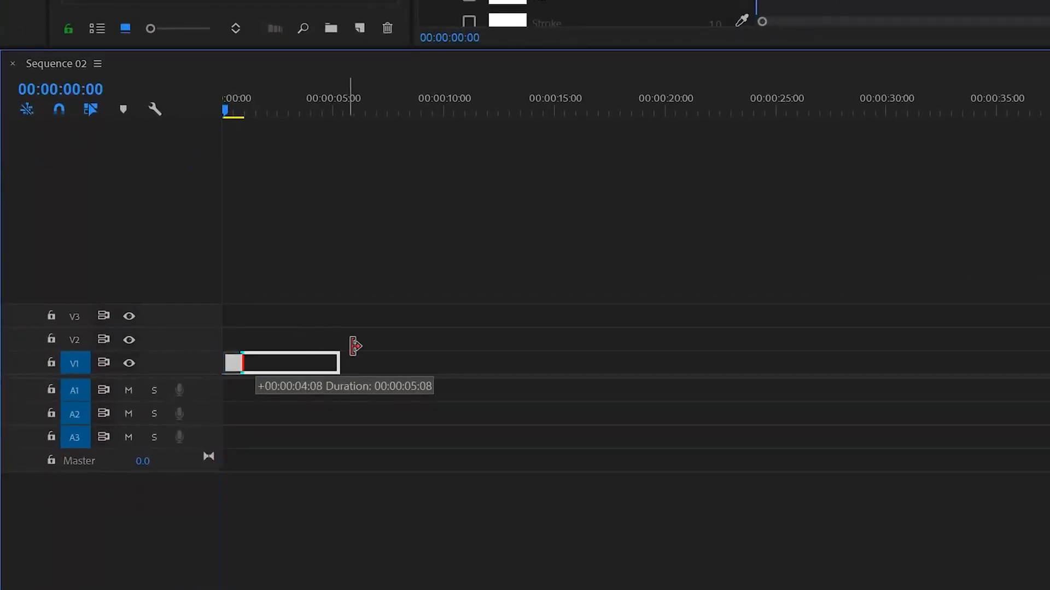
{"action": "left_click_drag", "start_coordinate": [356, 346], "coordinate": [344, 345]}
{"action": "left_click_drag", "start_coordinate": [171, 574], "coordinate": [117, 577]}
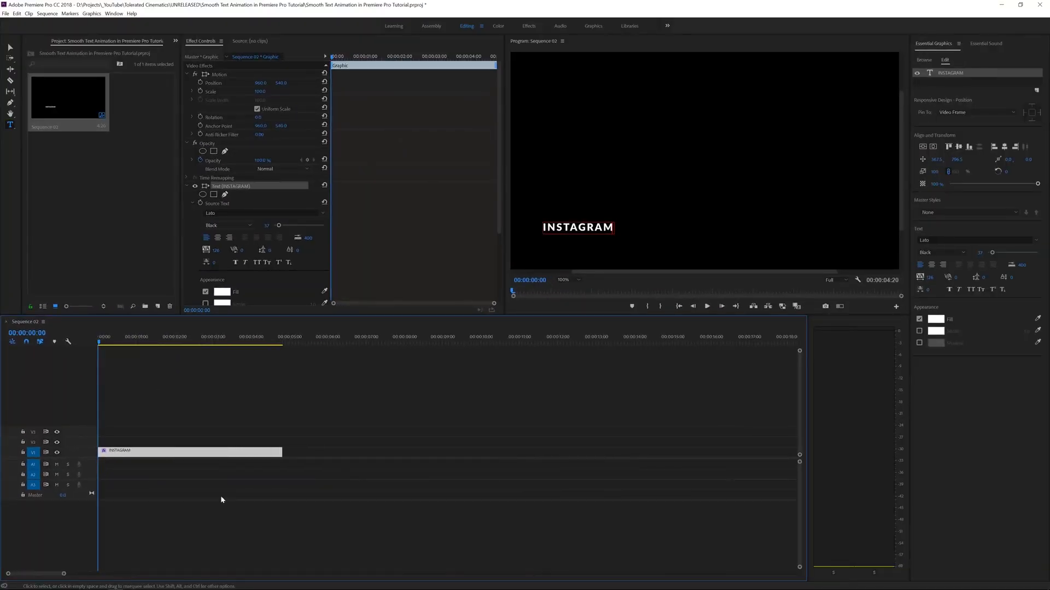
{"action": "left_click", "coordinate": [106, 340]}
{"action": "left_click_drag", "start_coordinate": [314, 357], "coordinate": [1, 369]}
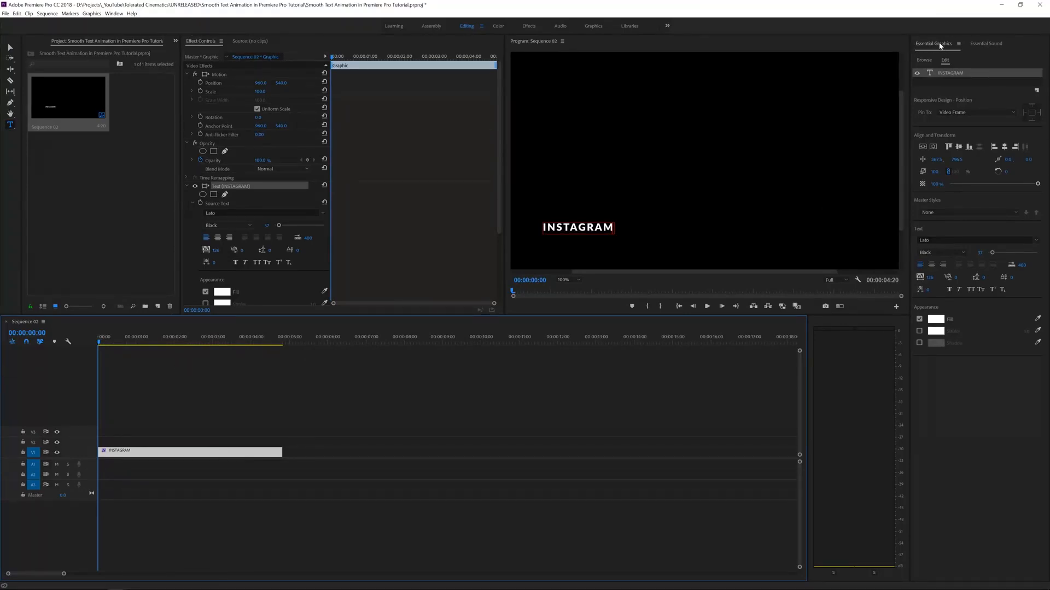
Bring up the Essential Graphics settings for the INSTAGRAM text layer and set its font size to 34
{"action": "left_click", "coordinate": [113, 14]}
{"action": "left_click", "coordinate": [281, 574]}
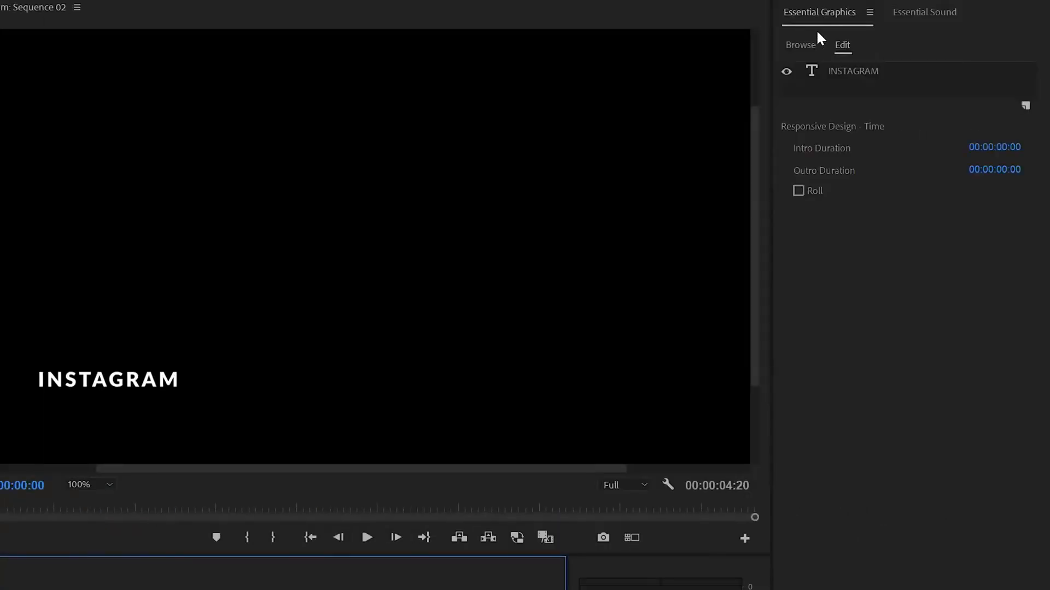
{"action": "left_click", "coordinate": [842, 43]}
{"action": "left_click", "coordinate": [839, 74]}
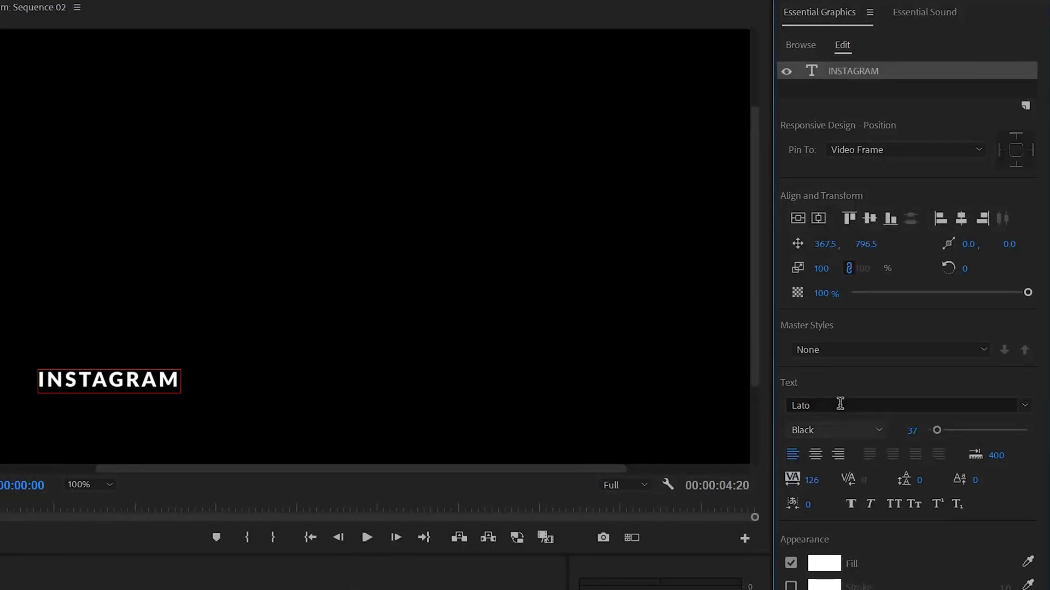
{"action": "left_click", "coordinate": [811, 427]}
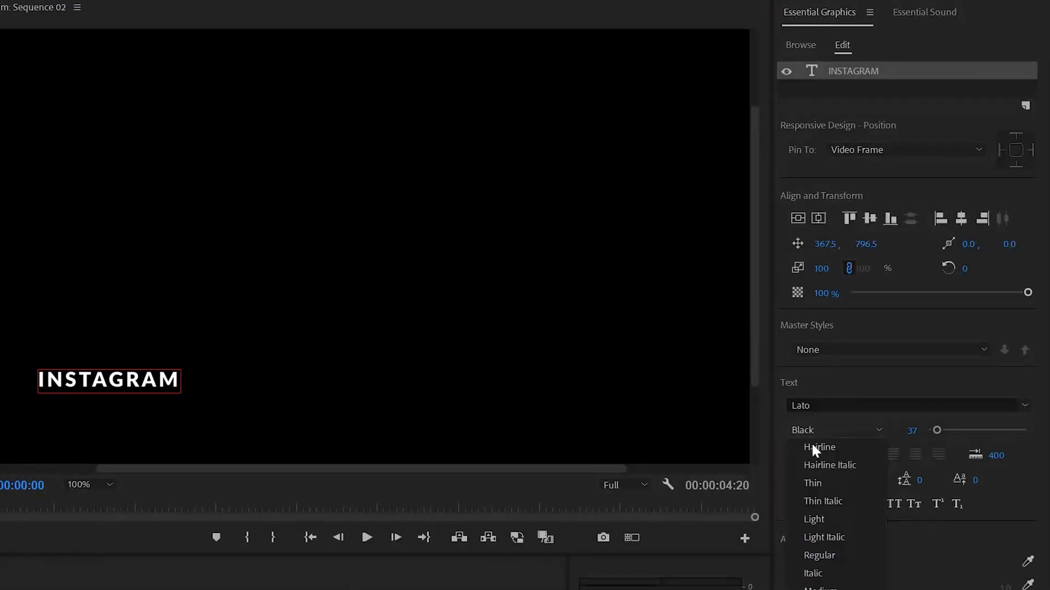
{"action": "key", "text": "Escape"}
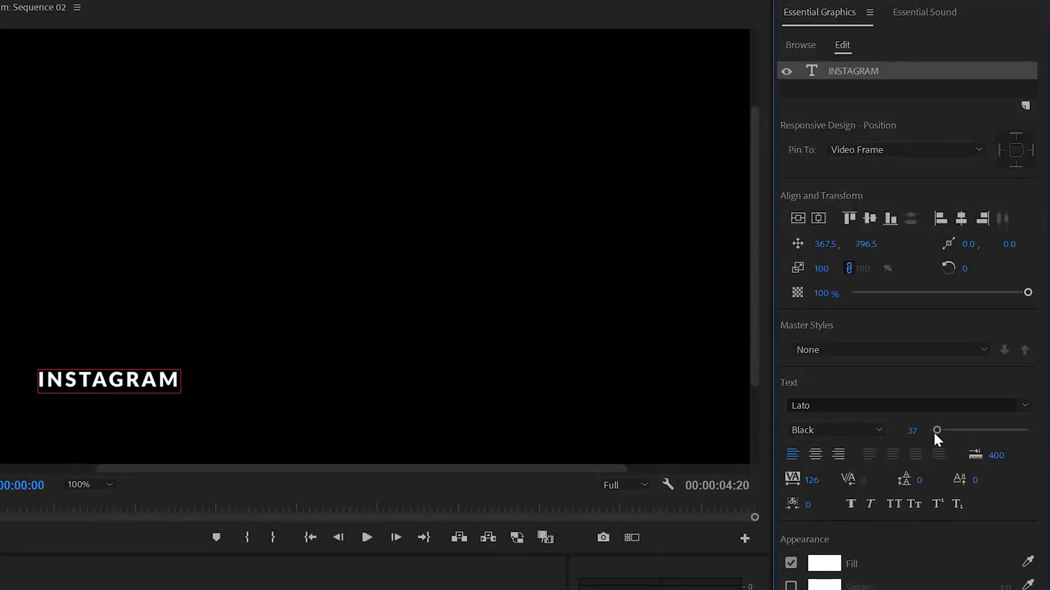
{"action": "mouse_move", "coordinate": [936, 430]}
{"action": "left_mouse_down"}
{"action": "mouse_move", "coordinate": [946, 429]}
{"action": "mouse_move", "coordinate": [937, 432]}
{"action": "left_mouse_up"}
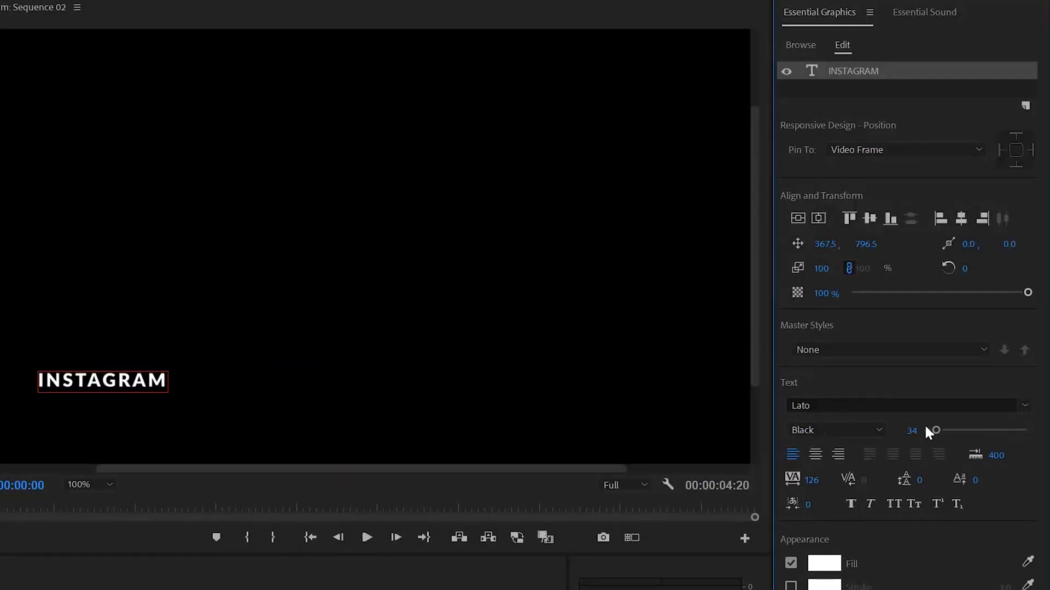
Fit the frame in the preview and move the INSTAGRAM text toward the lower-left corner, to about 155, 922
{"action": "left_click", "coordinate": [74, 483]}
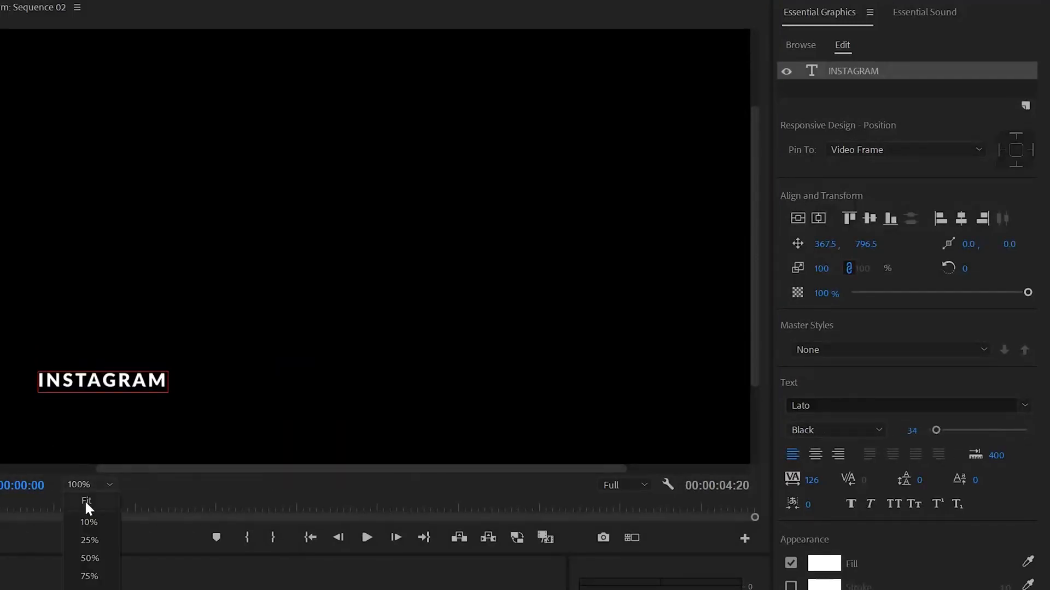
{"action": "left_click", "coordinate": [84, 500]}
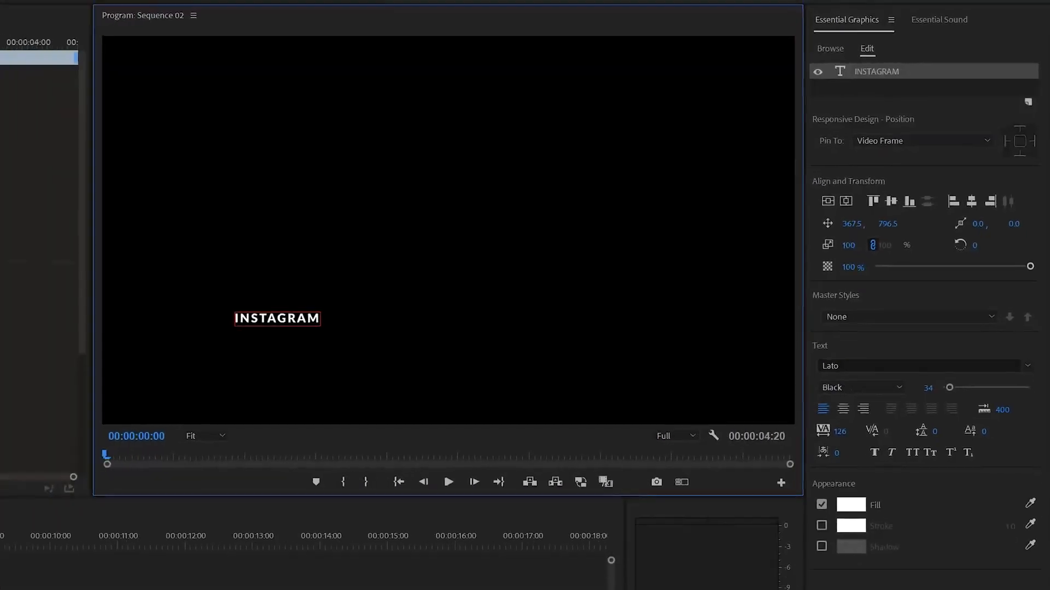
{"action": "left_click_drag", "start_coordinate": [595, 211], "coordinate": [595, 235]}
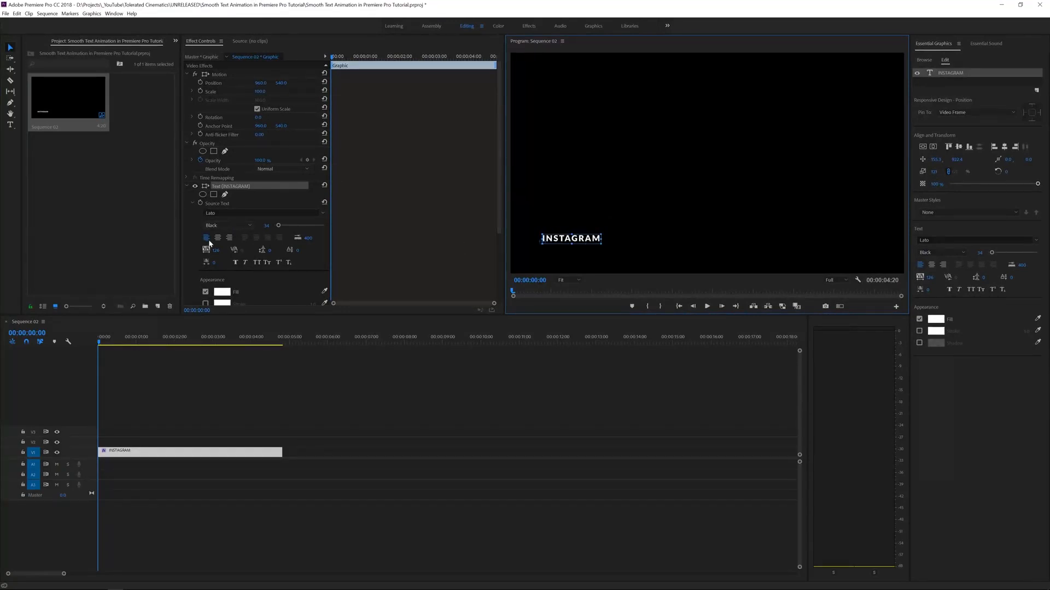
Set the tracking of the INSTAGRAM text to 150
{"action": "left_click", "coordinate": [88, 284]}
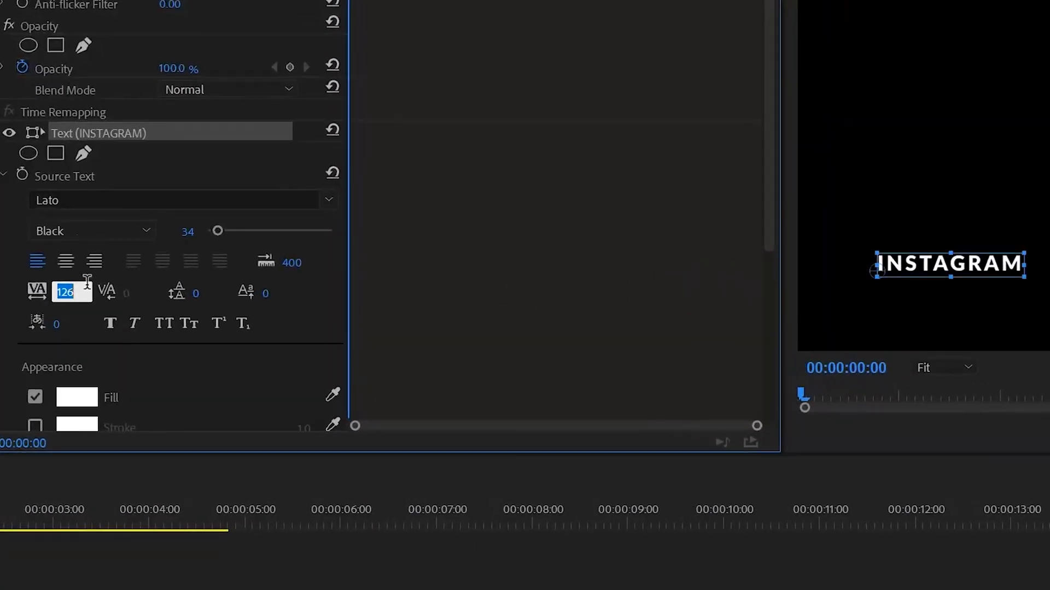
{"action": "type", "text": "150"}
{"action": "key", "text": "Return"}
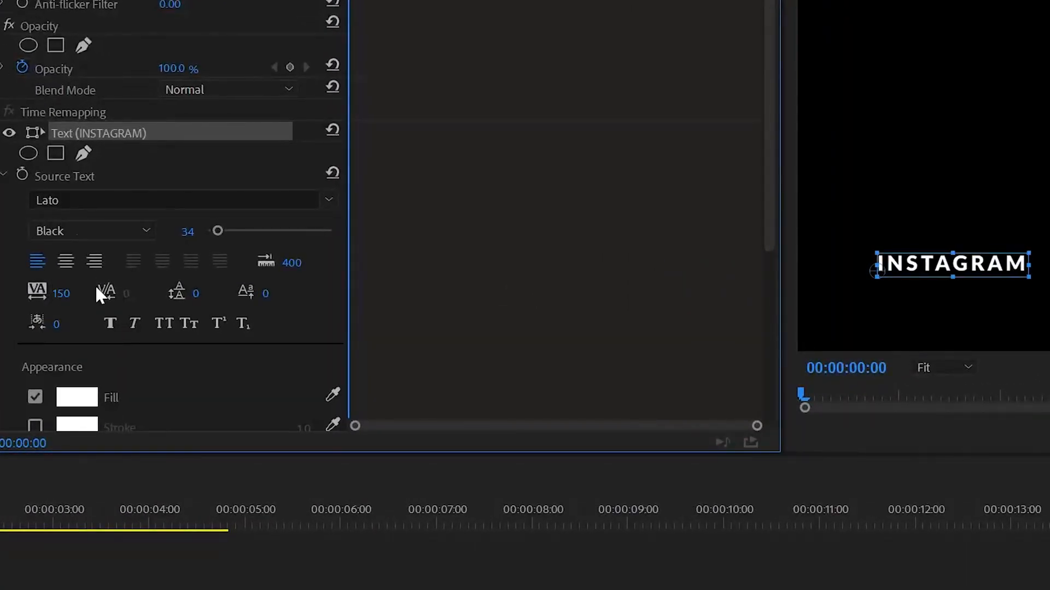
{"action": "left_click_drag", "start_coordinate": [61, 294], "coordinate": [267, 294]}
{"action": "key", "text": "ctrl+z"}
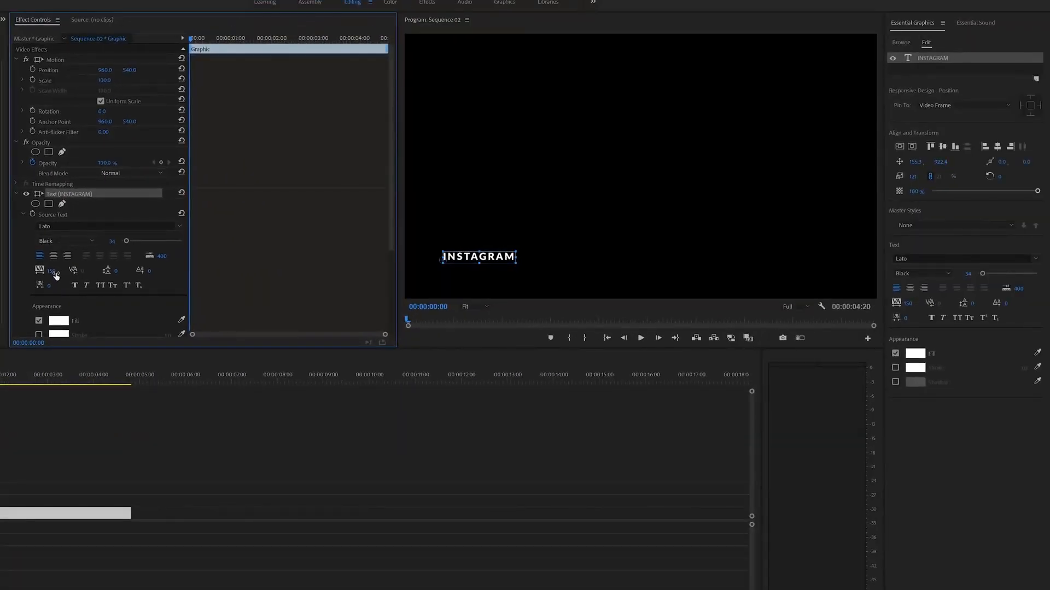
{"action": "left_click", "coordinate": [57, 270]}
{"action": "type", "text": "0"}
{"action": "key", "text": "Return"}
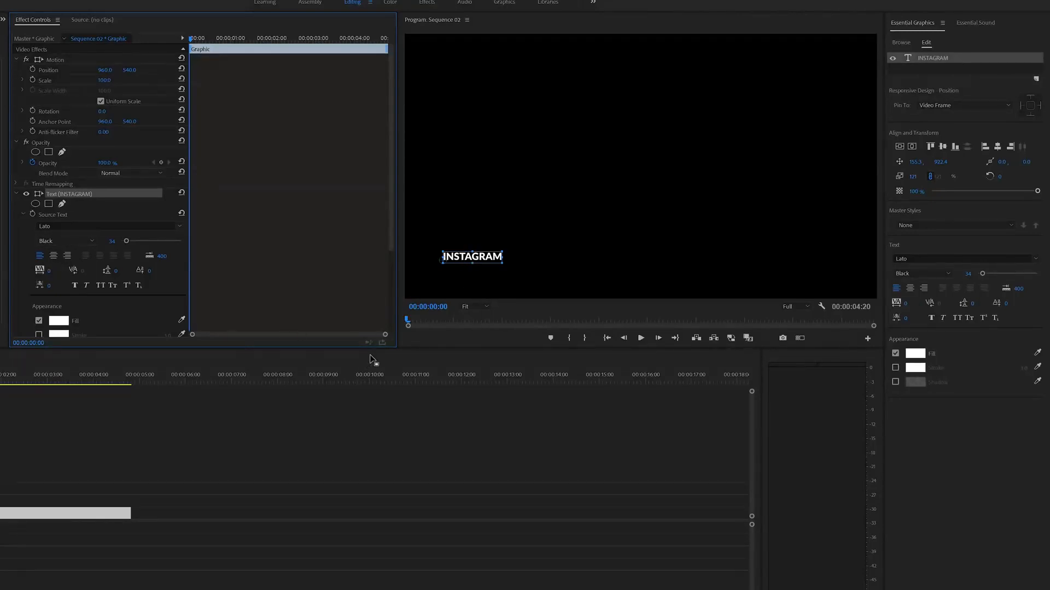
{"action": "key", "text": "ctrl+z"}
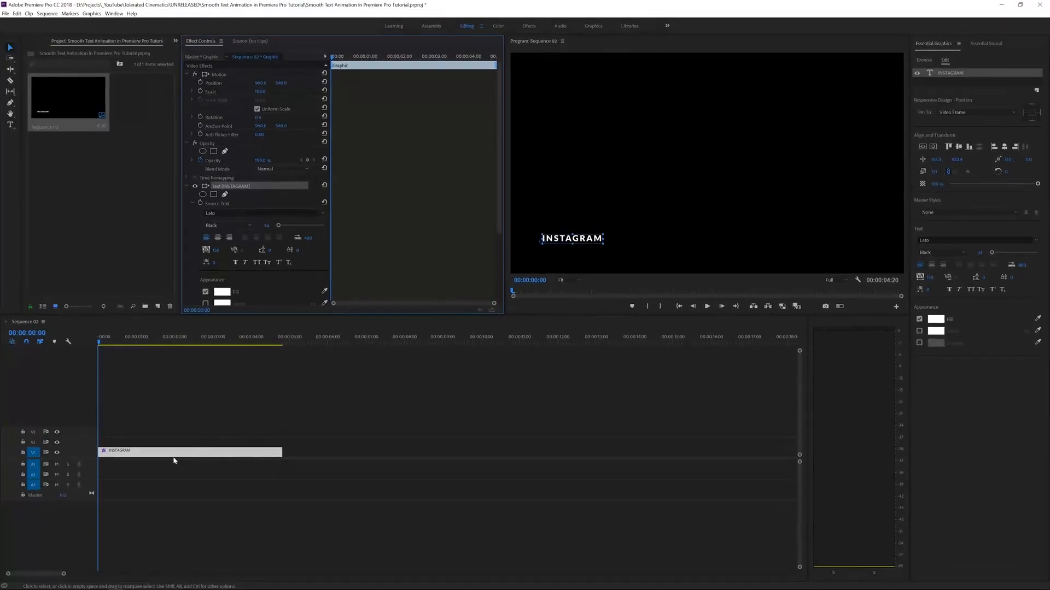
Duplicate the INSTAGRAM title clip onto track V2, aligned directly above the original
{"action": "left_click", "coordinate": [176, 441]}
{"action": "left_click", "coordinate": [156, 455]}
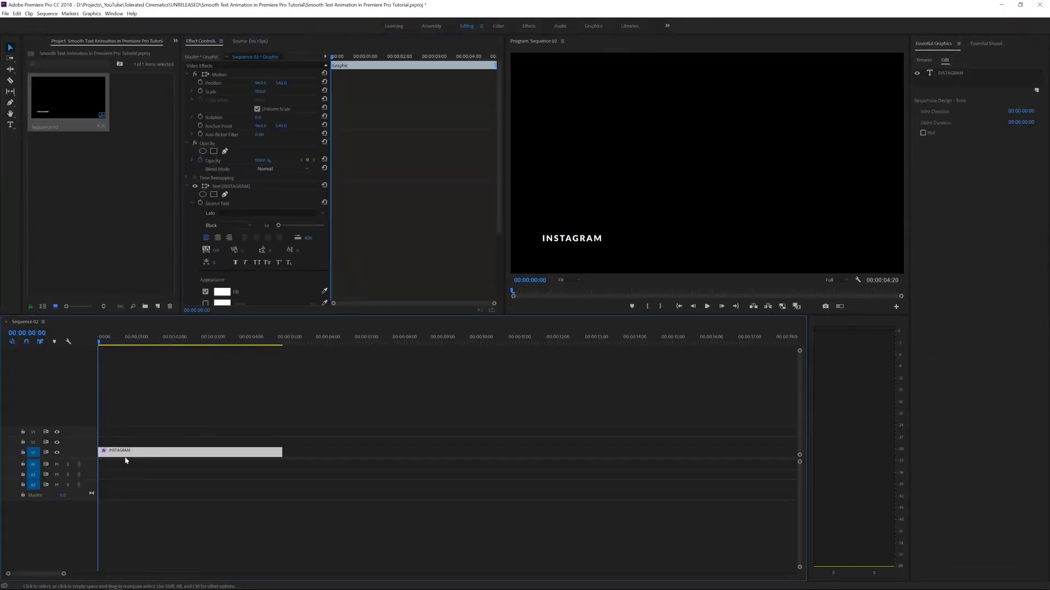
{"action": "left_click_drag", "start_coordinate": [136, 458], "coordinate": [133, 444]}
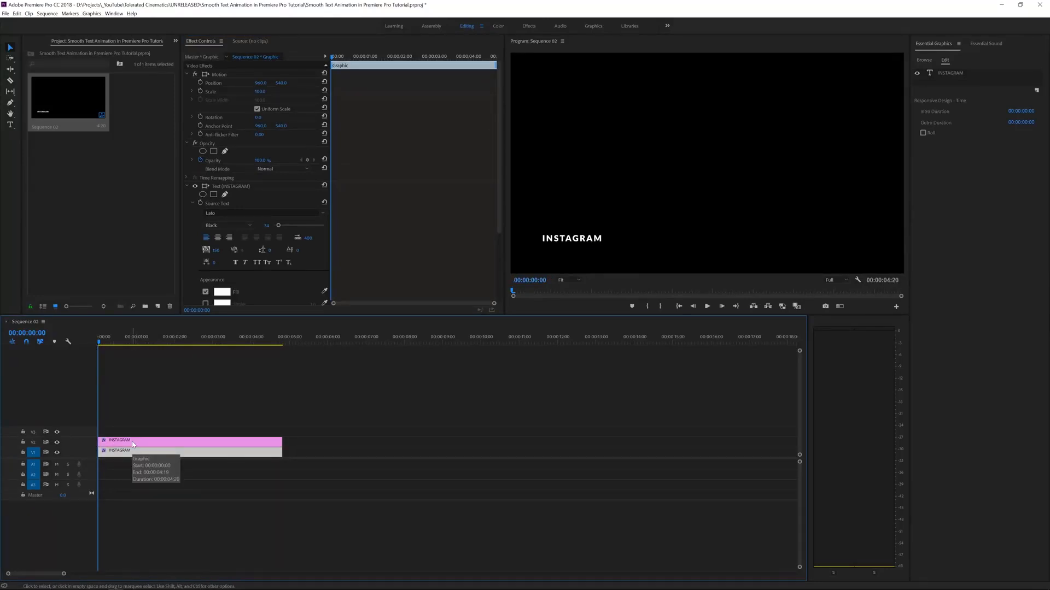
Move the text of the duplicate clip straight down, just below the original line, to about 155, 968
{"action": "left_click", "coordinate": [128, 450]}
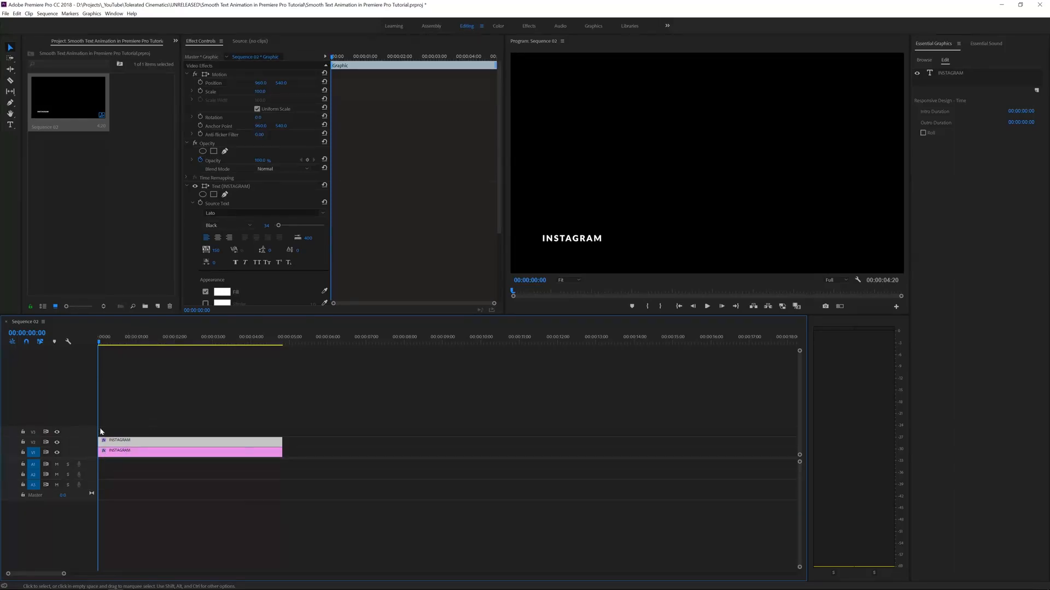
{"action": "left_click", "coordinate": [542, 244]}
{"action": "left_click_drag", "start_coordinate": [554, 240], "coordinate": [555, 249]}
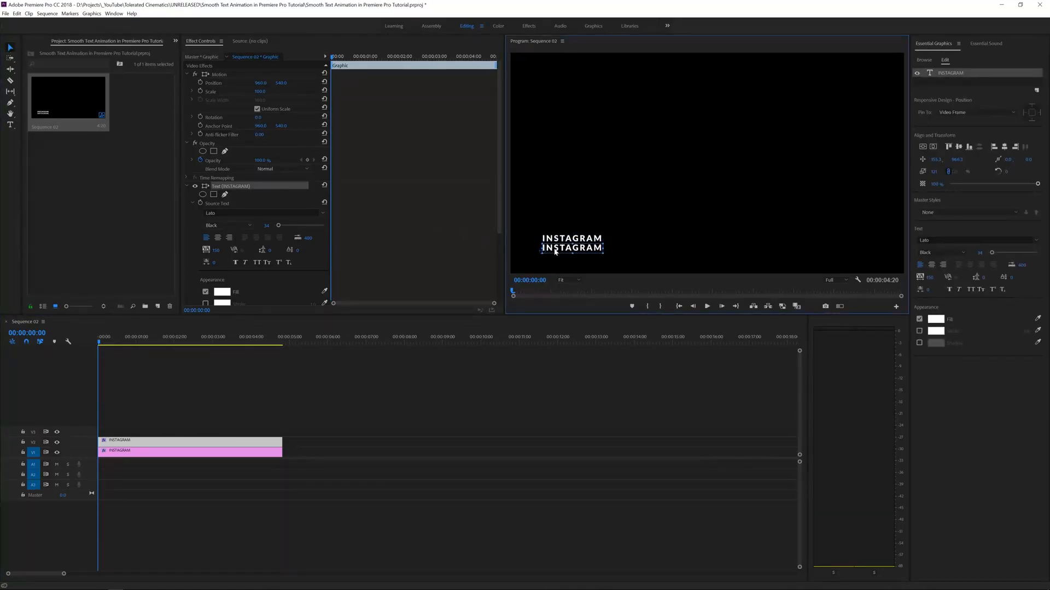
Replace the duplicate's text with the Instagram profile URL
{"action": "left_click", "coordinate": [10, 126]}
{"action": "double_click", "coordinate": [552, 247]}
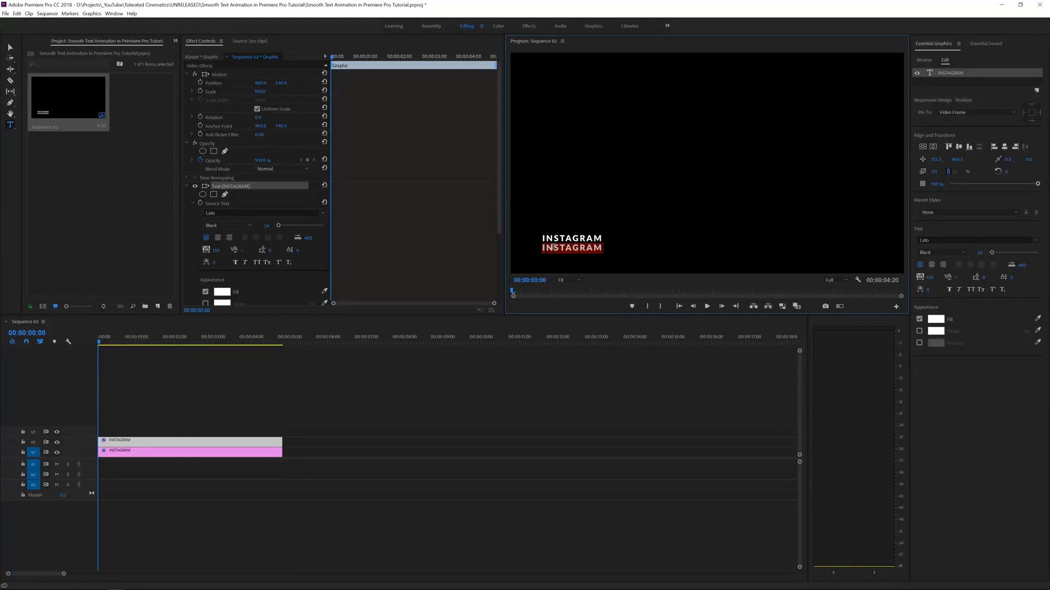
{"action": "type", "text": "Instagram.co"}
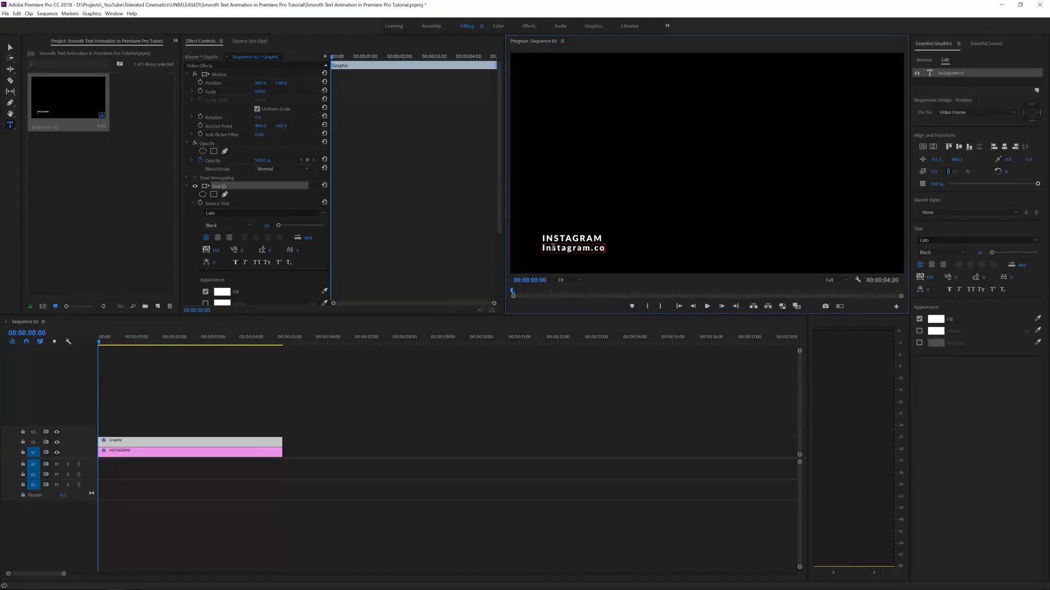
{"action": "type", "text": "m/ignacealeya"}
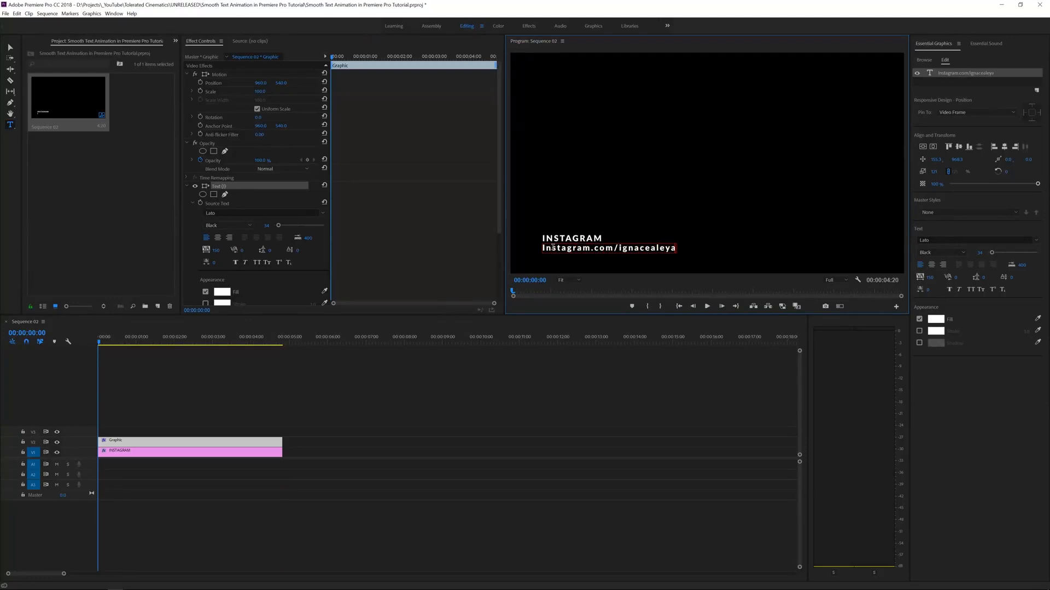
Change the profile URL line's font style to Lato Regular
{"action": "key", "text": "ctrl+a"}
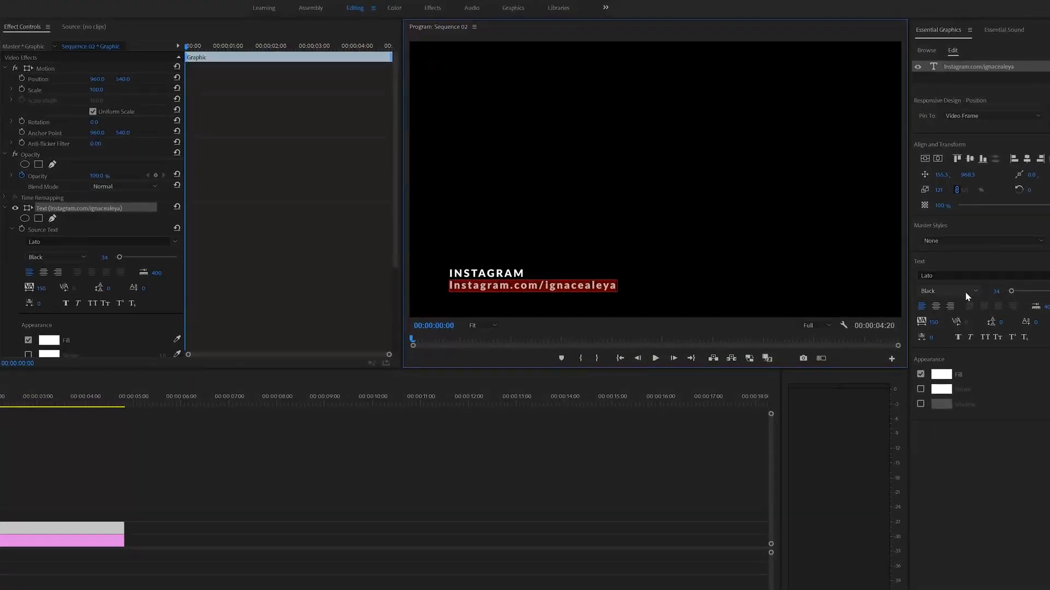
{"action": "left_click", "coordinate": [965, 293]}
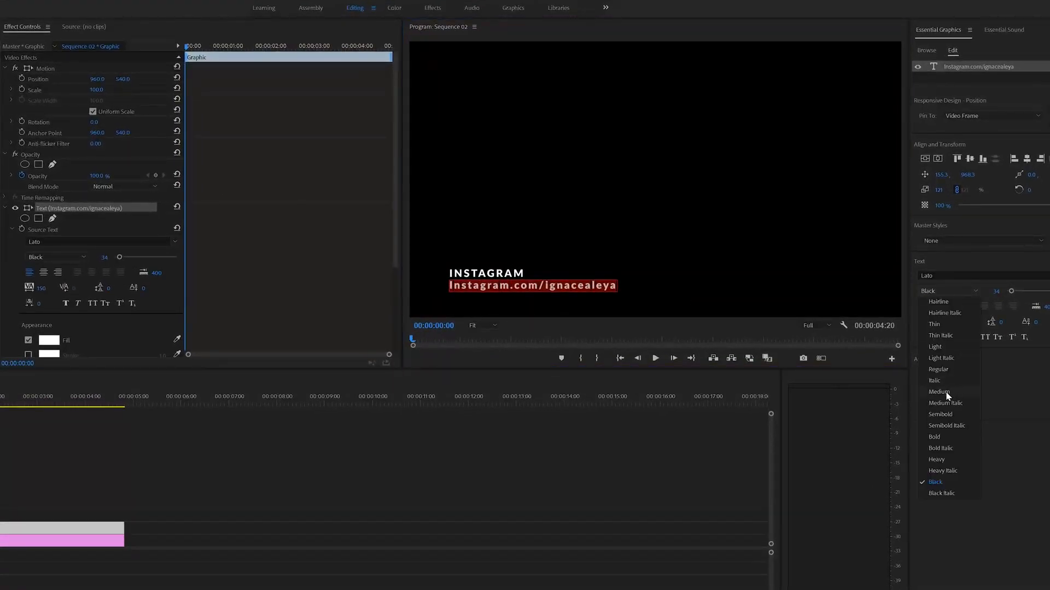
{"action": "left_click", "coordinate": [938, 370]}
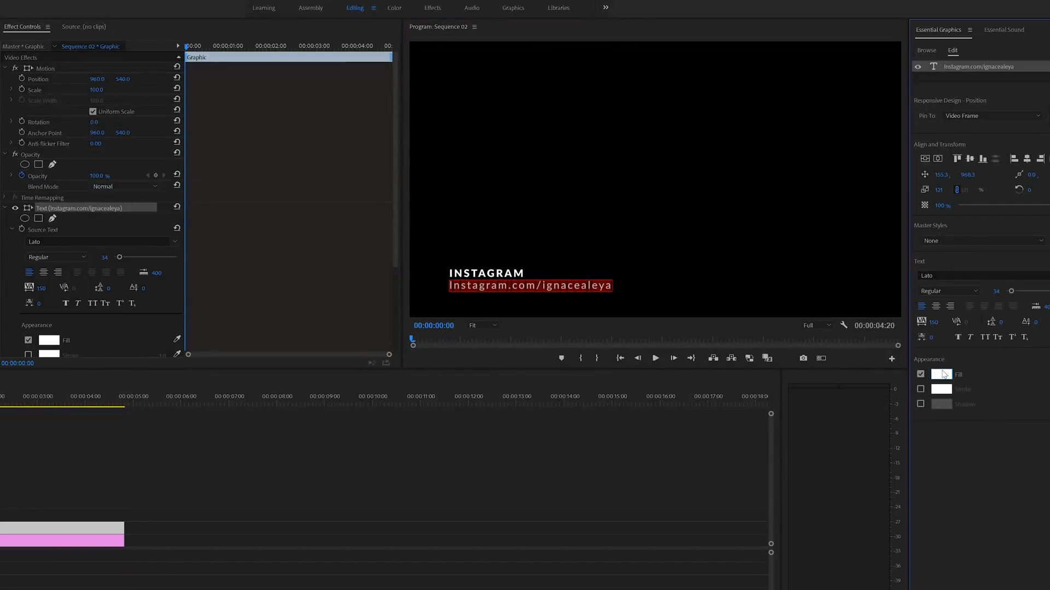
{"action": "left_click", "coordinate": [571, 285]}
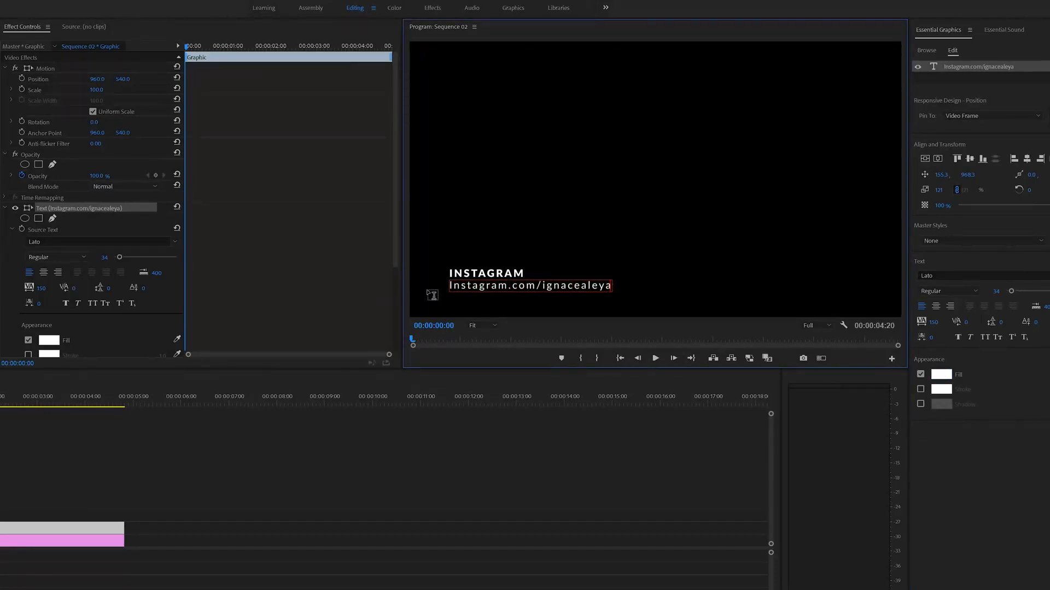
Apply All Caps to the whole profile URL line and keep its text selected
{"action": "double_click", "coordinate": [467, 286]}
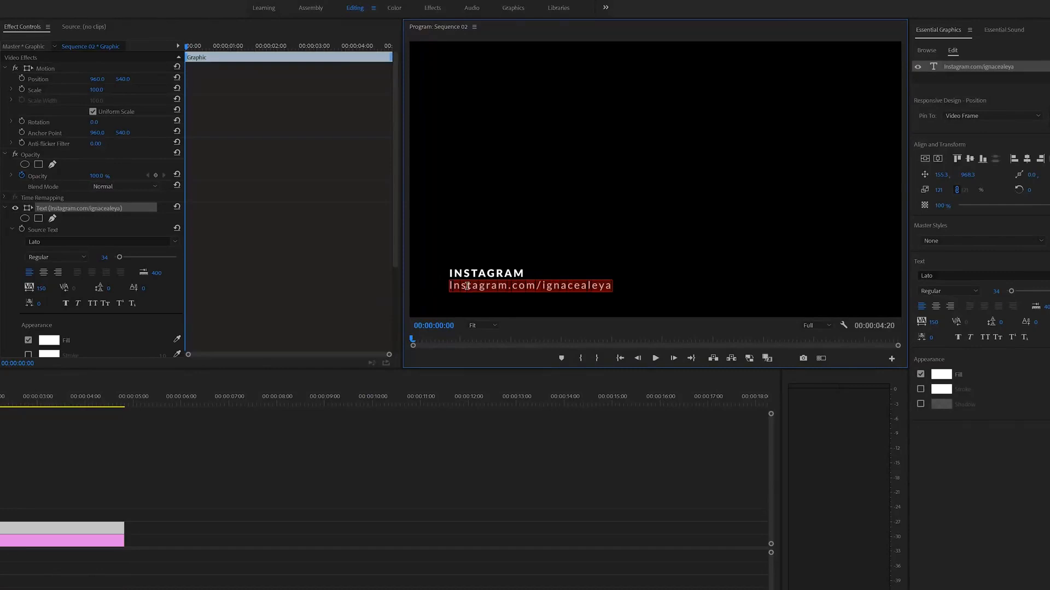
{"action": "left_click", "coordinate": [984, 338]}
{"action": "left_click", "coordinate": [596, 281]}
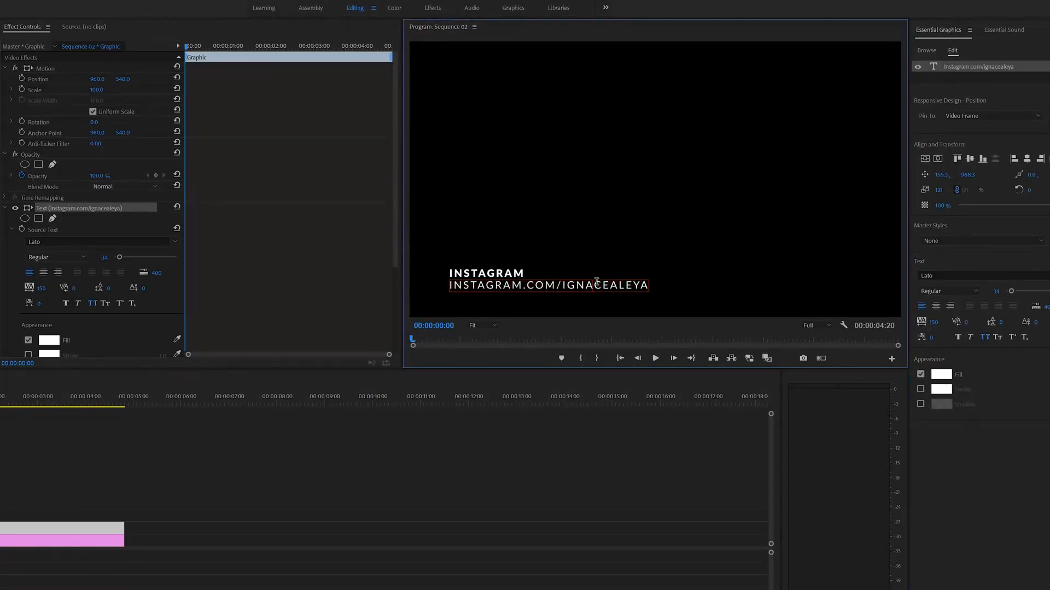
{"action": "double_click", "coordinate": [605, 285]}
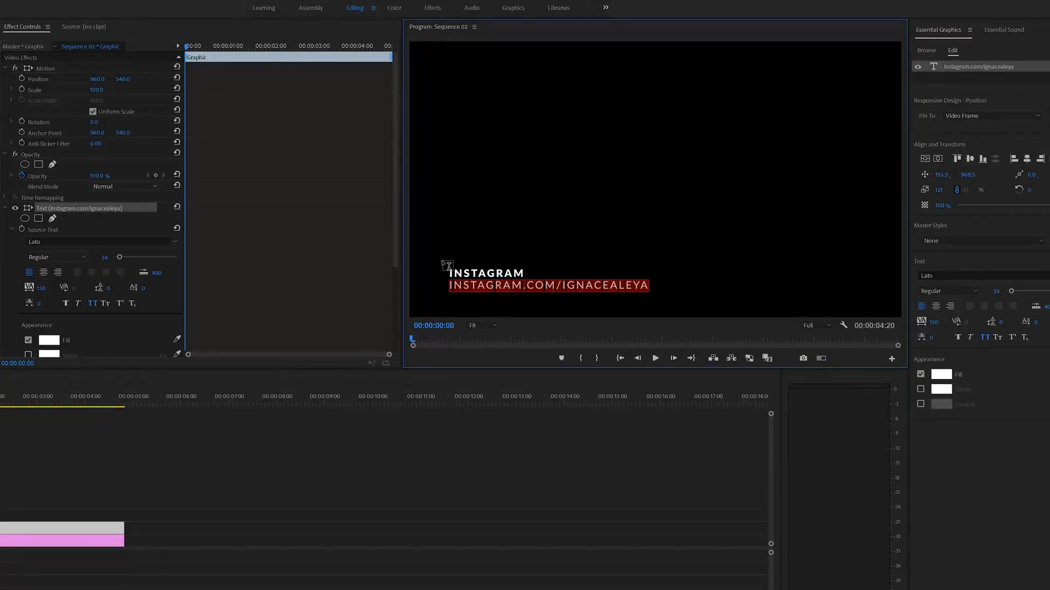
Increase the font size of the INSTAGRAM line to 47 and deselect the text
{"action": "left_click", "coordinate": [476, 269]}
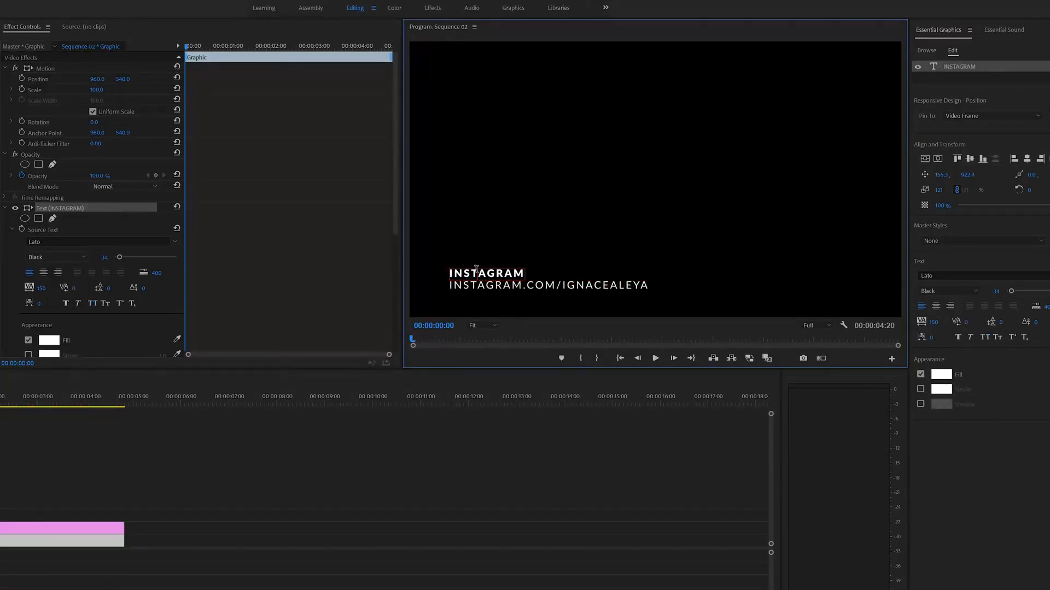
{"action": "double_click", "coordinate": [473, 273]}
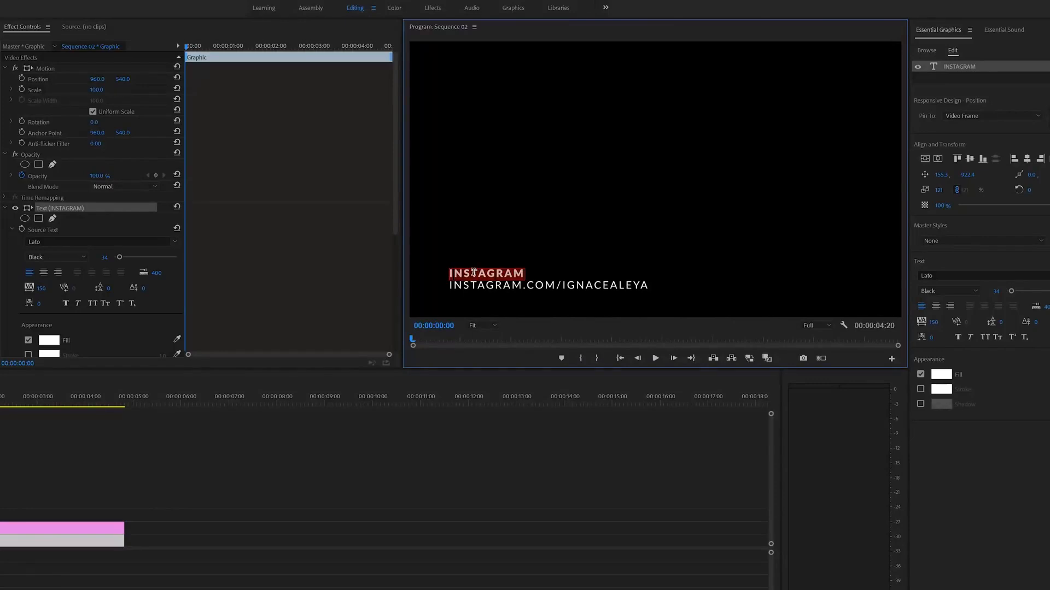
{"action": "left_click_drag", "start_coordinate": [1011, 292], "coordinate": [1013, 292]}
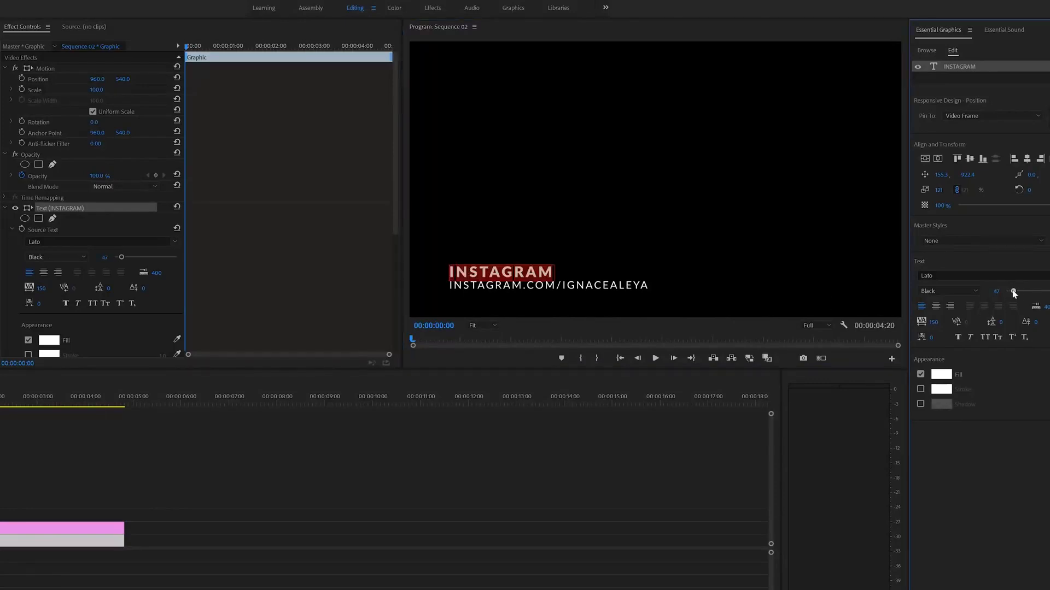
{"action": "left_click", "coordinate": [443, 473]}
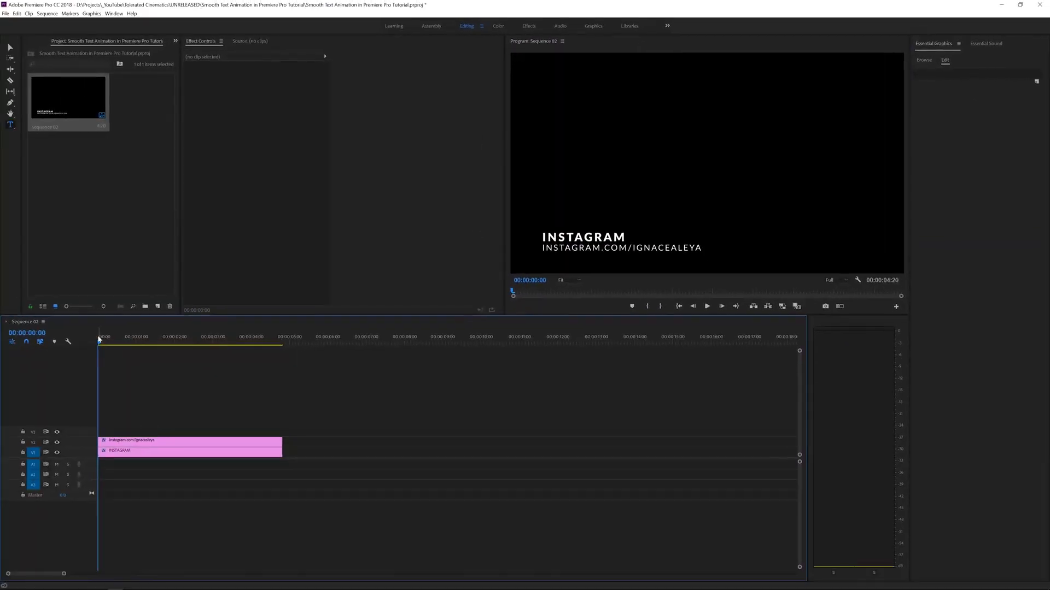
Enable Position keyframing in the INSTAGRAM text's Transform properties with a keyframe at 00:00:01:00
{"action": "left_click_drag", "start_coordinate": [99, 339], "coordinate": [45, 350]}
{"action": "left_click", "coordinate": [113, 454]}
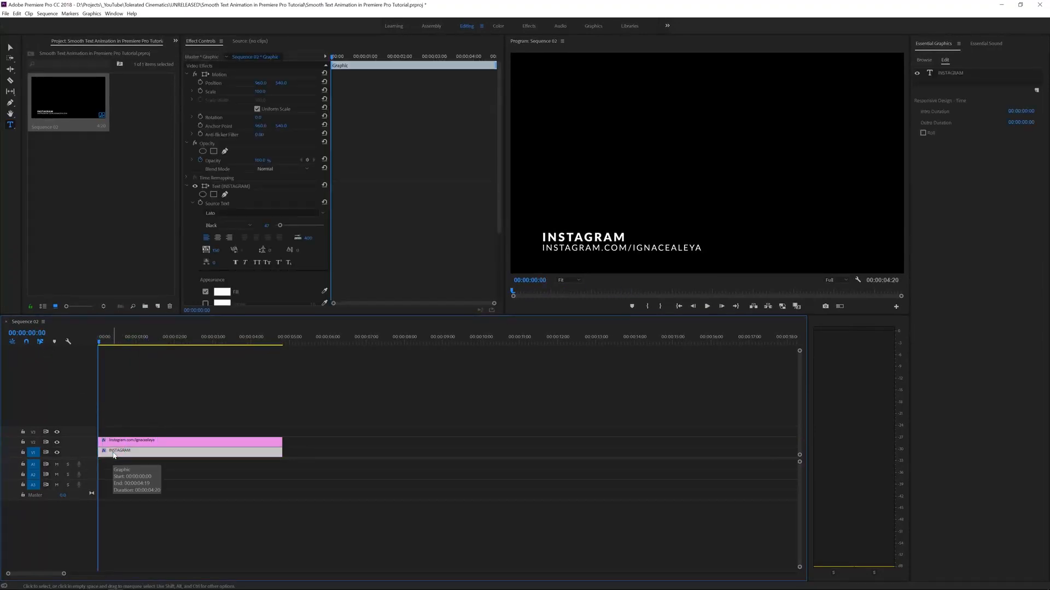
{"action": "left_click", "coordinate": [138, 341]}
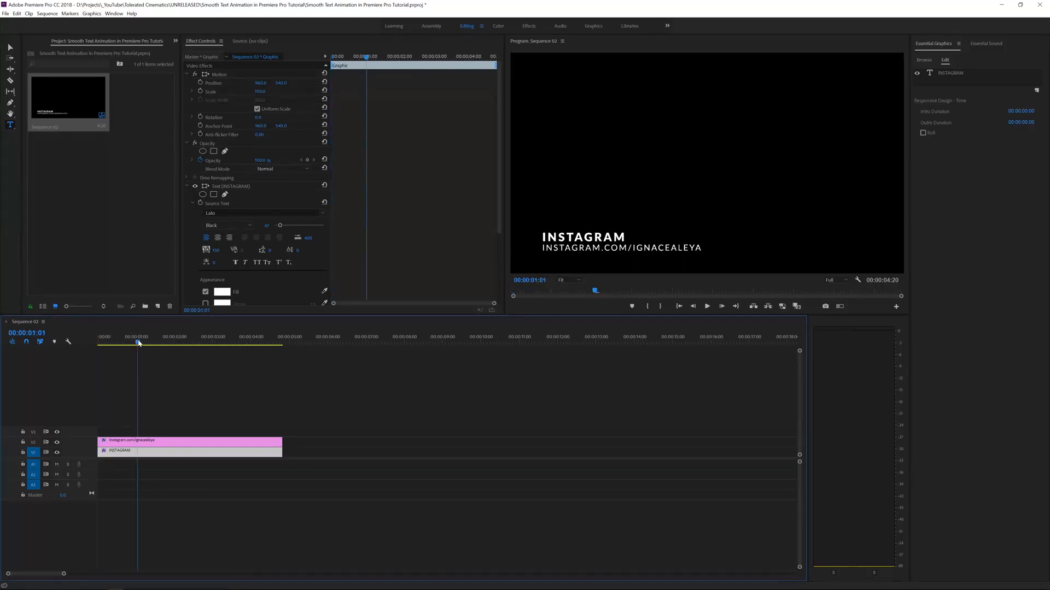
{"action": "key", "text": "Left"}
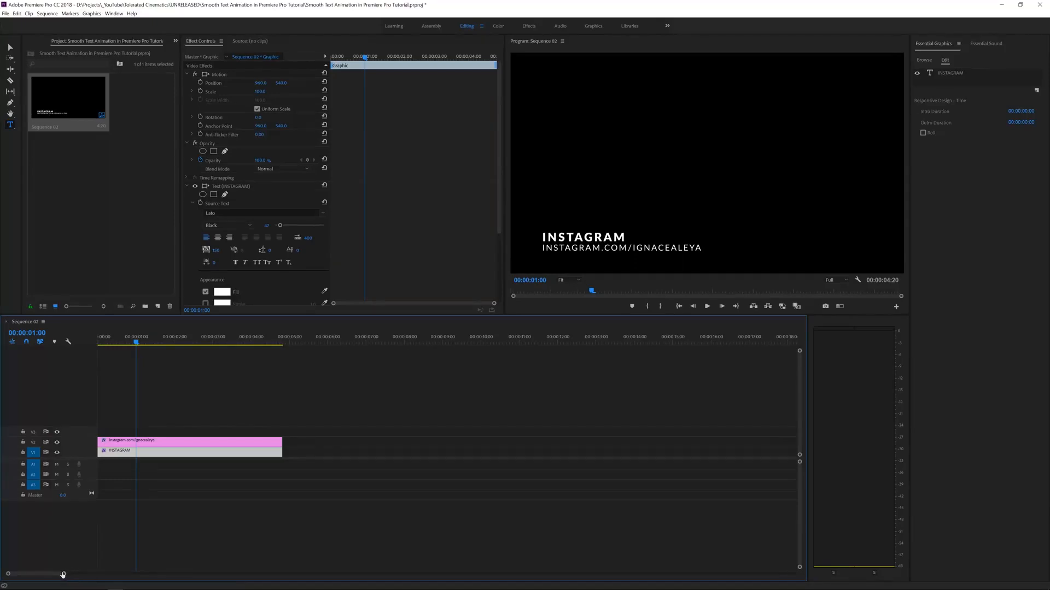
{"action": "left_click_drag", "start_coordinate": [64, 574], "coordinate": [48, 574]}
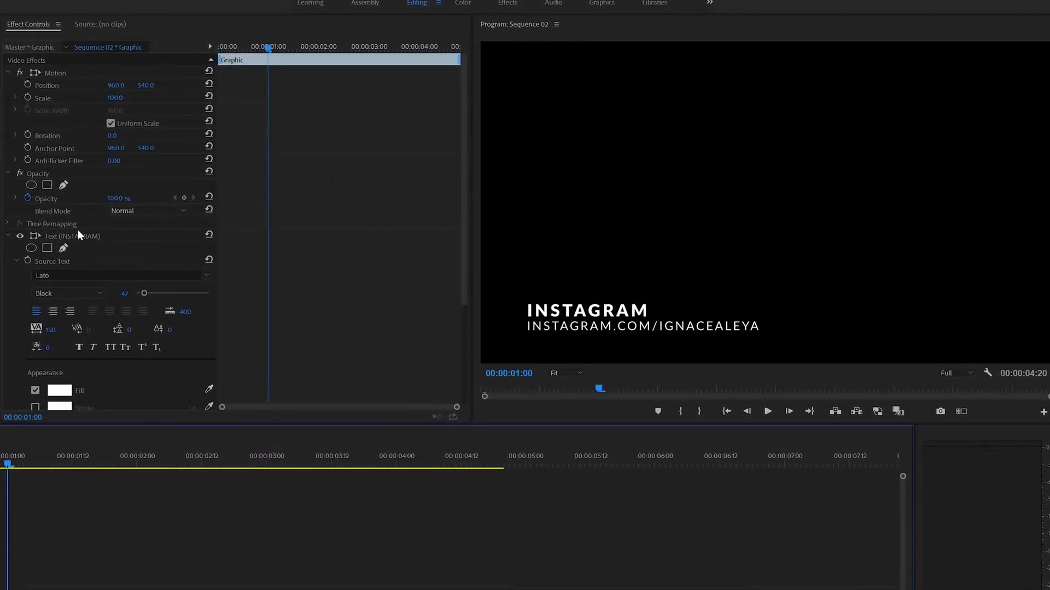
{"action": "left_click", "coordinate": [78, 231]}
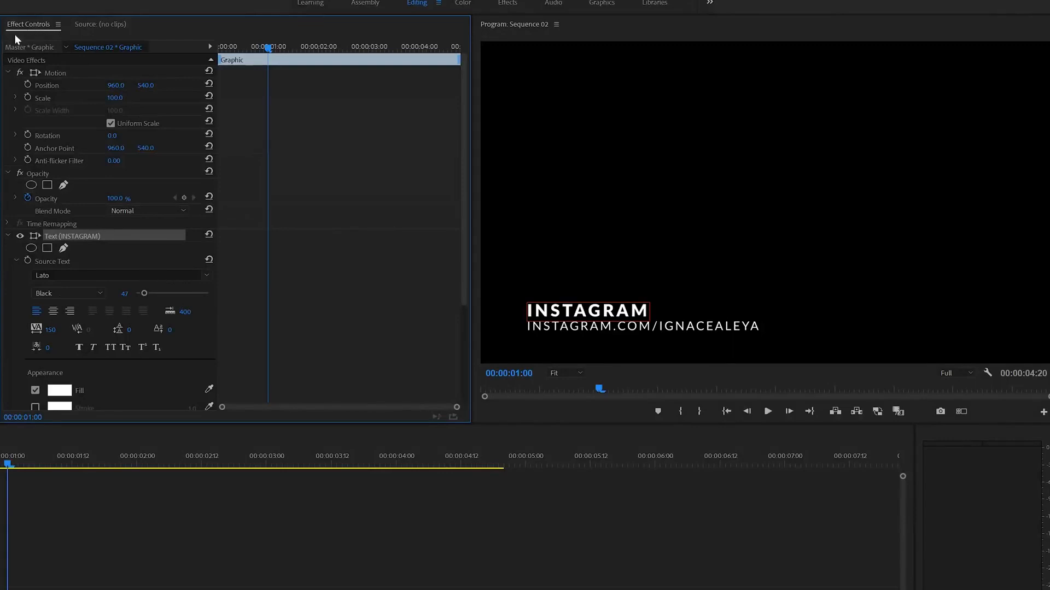
{"action": "scroll", "coordinate": [14, 206], "scroll_direction": "down", "scroll_amount": 2}
{"action": "scroll", "coordinate": [12, 218], "scroll_direction": "down", "scroll_amount": 1}
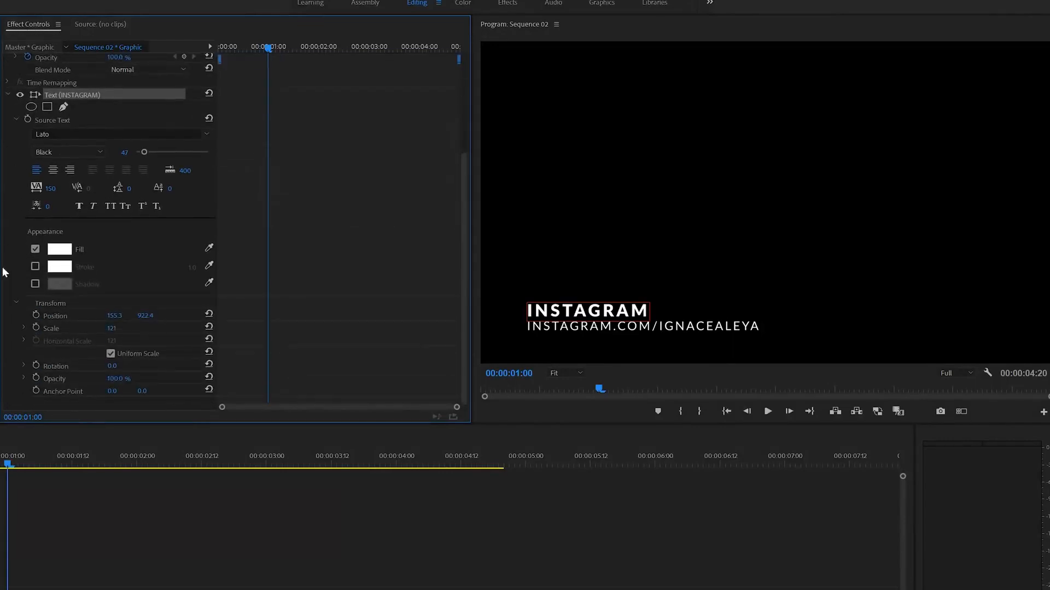
{"action": "left_click", "coordinate": [36, 315]}
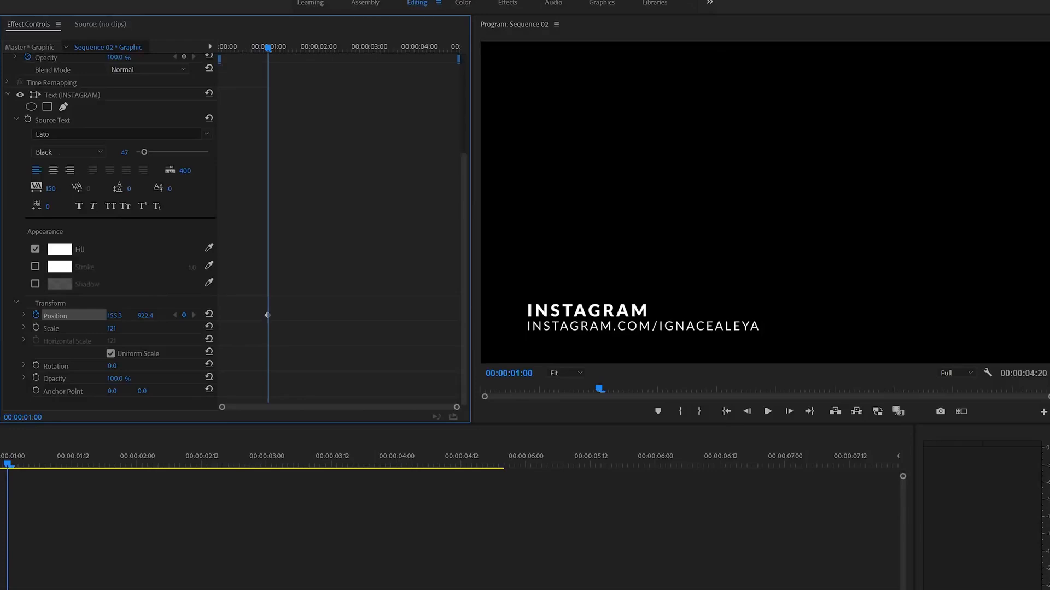
Add a second Position keyframe to the INSTAGRAM text at 00:00:03:00, keeping the same coordinates
{"action": "left_click_drag", "start_coordinate": [363, 48], "coordinate": [375, 50]}
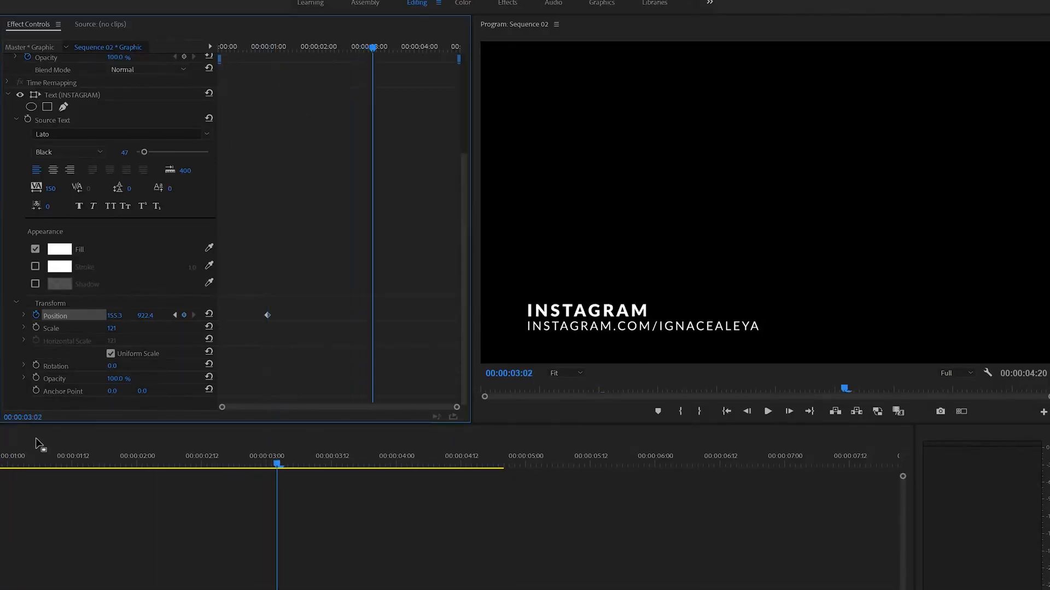
{"action": "key", "text": "Left"}
{"action": "key", "text": "Left"}
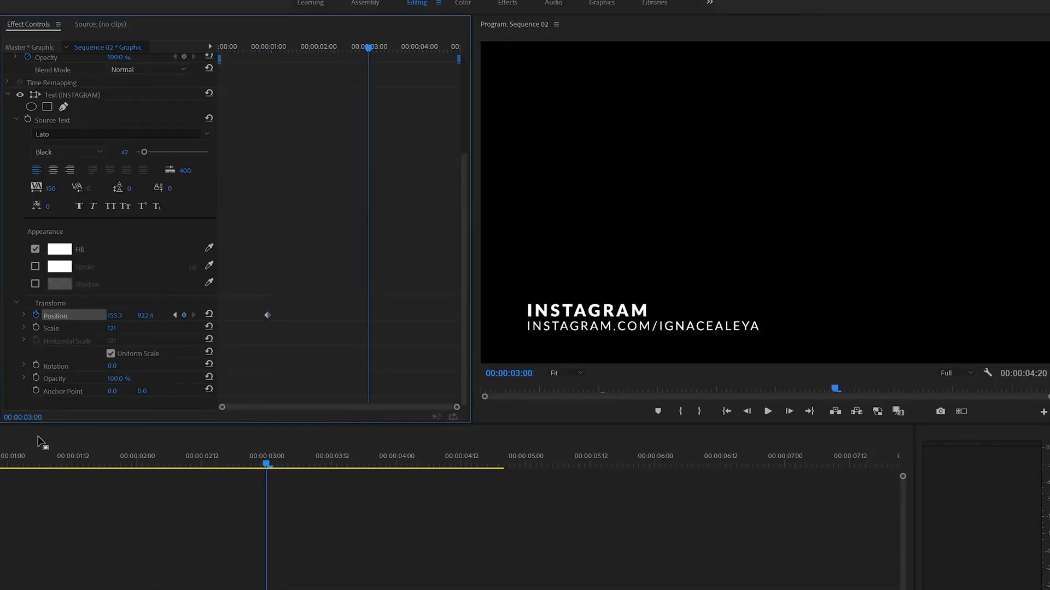
{"action": "left_click", "coordinate": [185, 315]}
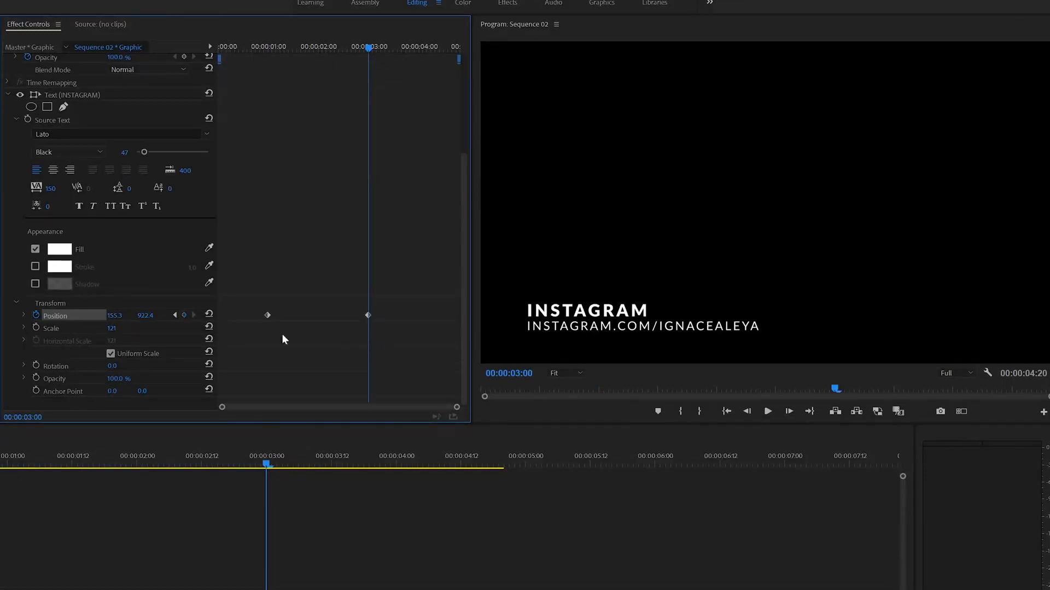
{"action": "left_click_drag", "start_coordinate": [261, 298], "coordinate": [403, 336]}
Set the INSTAGRAM text's horizontal position to about -404.7 at 00:00:00:00 and play back the entrance
{"action": "left_click_drag", "start_coordinate": [271, 44], "coordinate": [155, 45]}
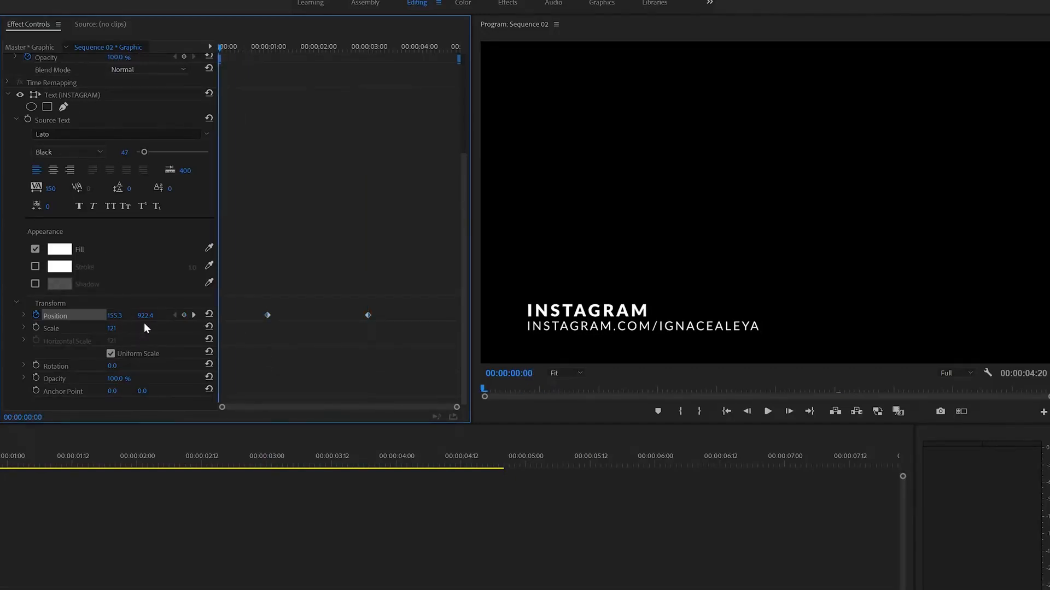
{"action": "left_click_drag", "start_coordinate": [145, 322], "coordinate": [76, 321]}
{"action": "key", "text": "ctrl+z"}
{"action": "left_click_drag", "start_coordinate": [112, 317], "coordinate": [11, 316]}
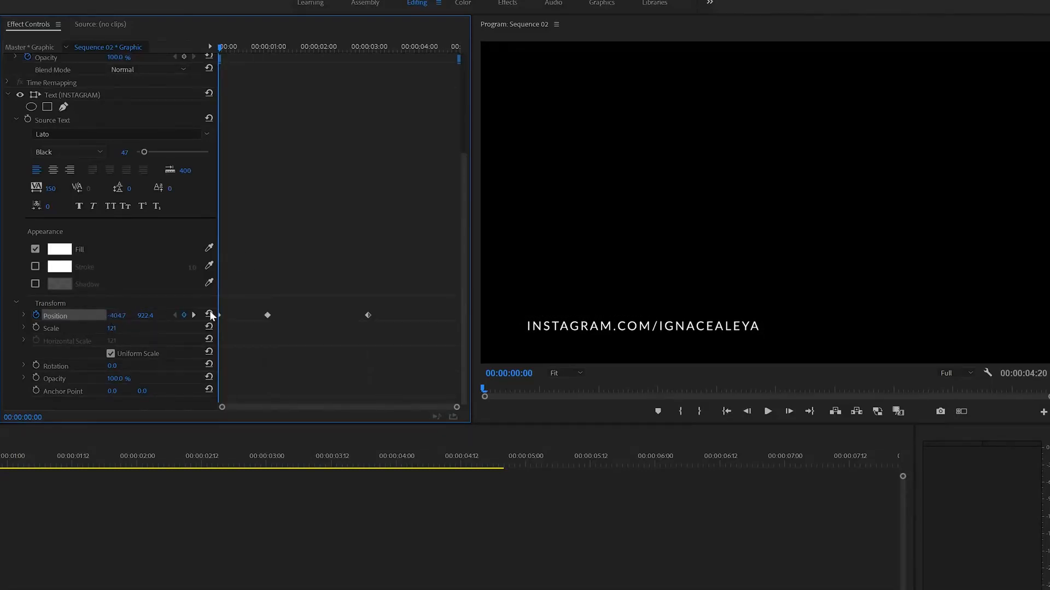
{"action": "key", "text": "space"}
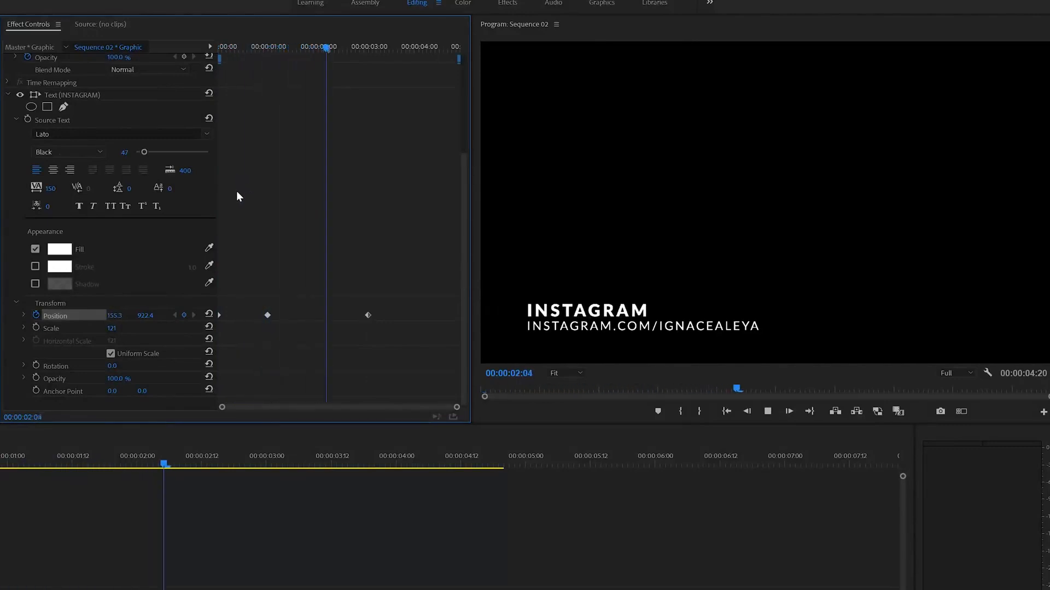
{"action": "key", "text": "space"}
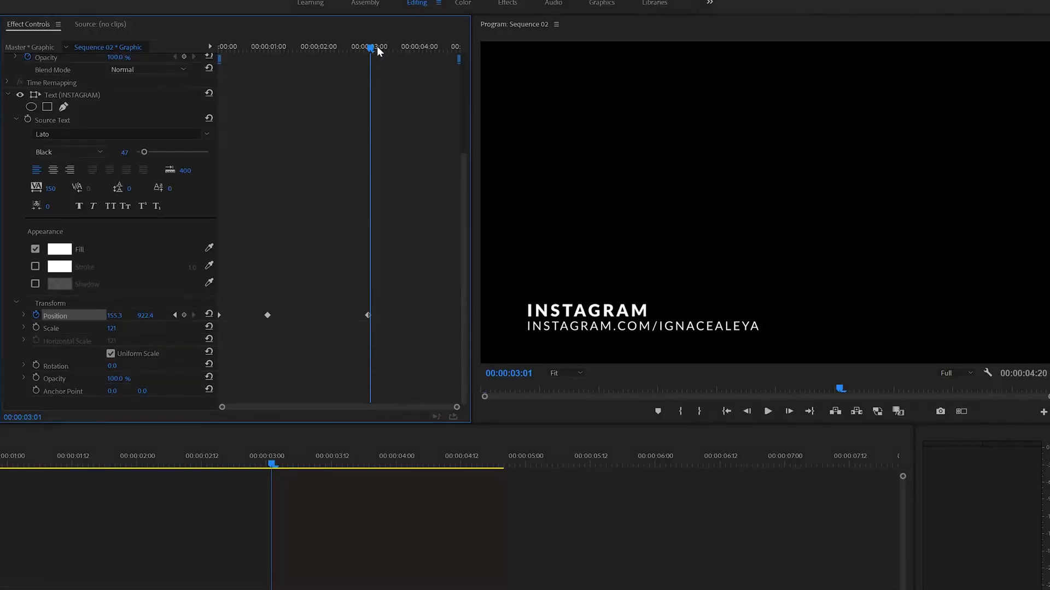
Set the INSTAGRAM text's horizontal position to about 1963.3 at 00:00:04:03 and play the animation from the start
{"action": "left_click_drag", "start_coordinate": [377, 49], "coordinate": [425, 70]}
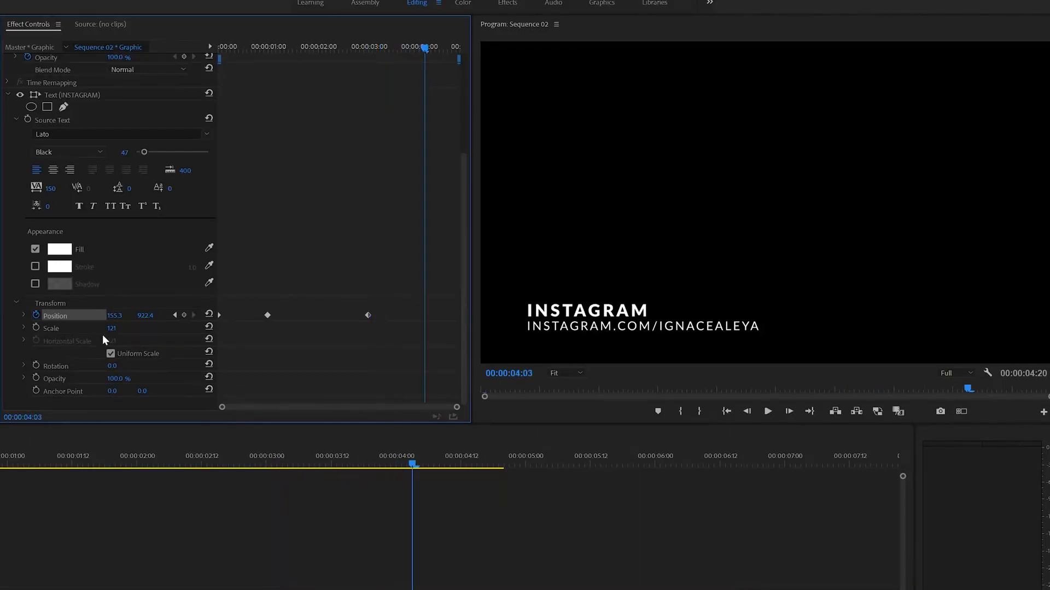
{"action": "left_click_drag", "start_coordinate": [114, 315], "coordinate": [1049, 316]}
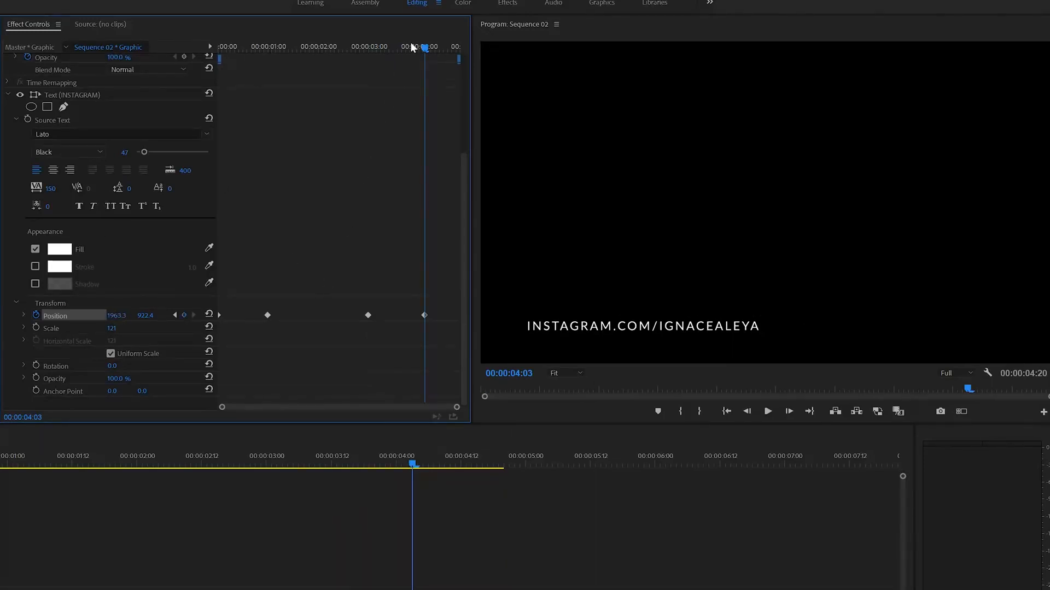
{"action": "left_click_drag", "start_coordinate": [417, 47], "coordinate": [3, 98]}
{"action": "key", "text": "space"}
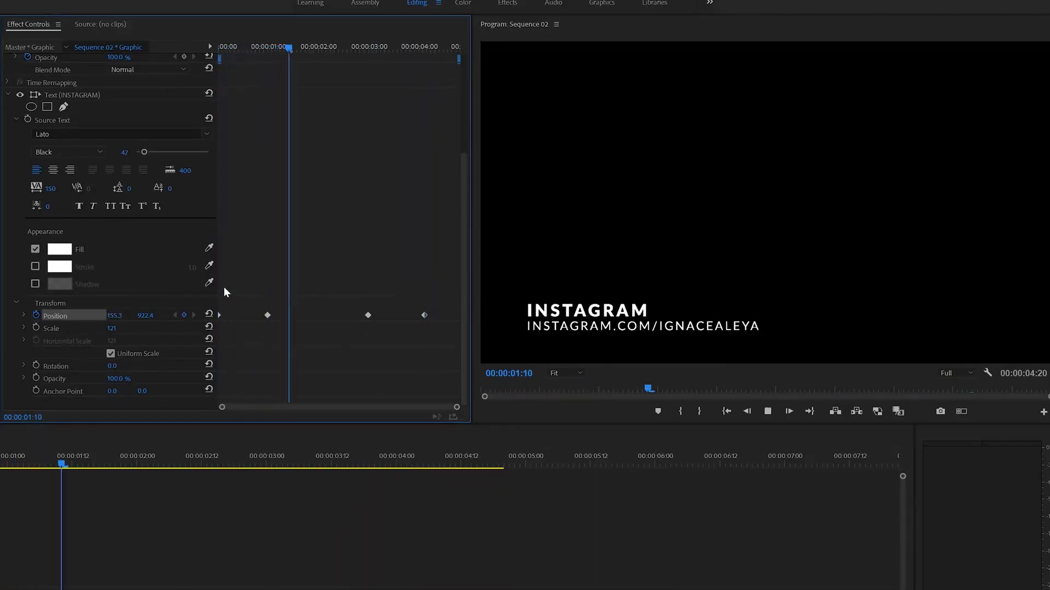
{"action": "key", "text": "space"}
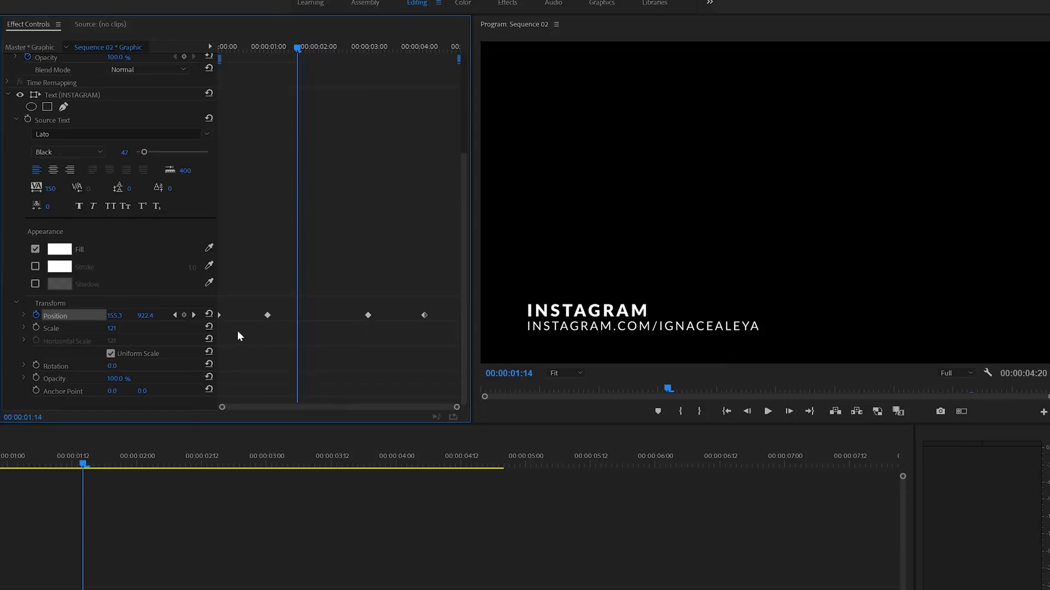
Apply Continuous Bezier temporal interpolation to the two middle Position keyframes and play the animation from the start
{"action": "left_click_drag", "start_coordinate": [248, 271], "coordinate": [372, 360]}
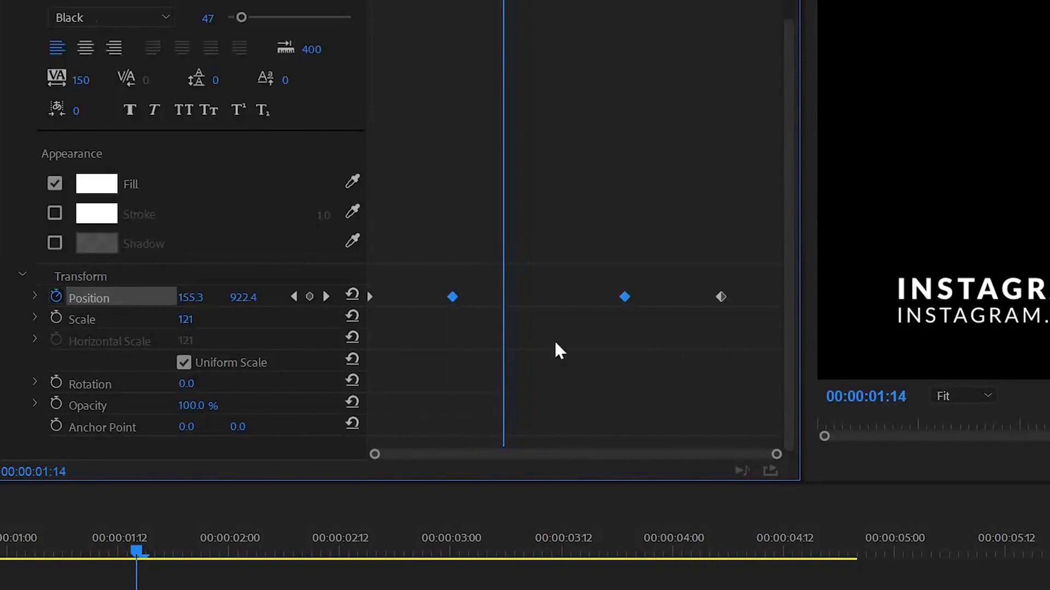
{"action": "left_click_drag", "start_coordinate": [421, 253], "coordinate": [659, 345]}
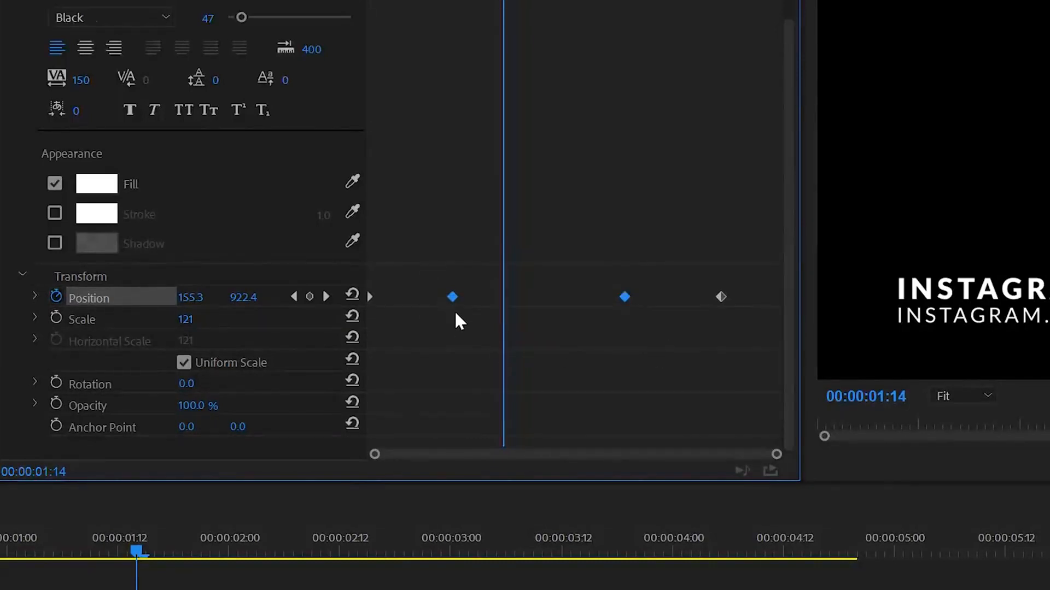
{"action": "right_click", "coordinate": [452, 297]}
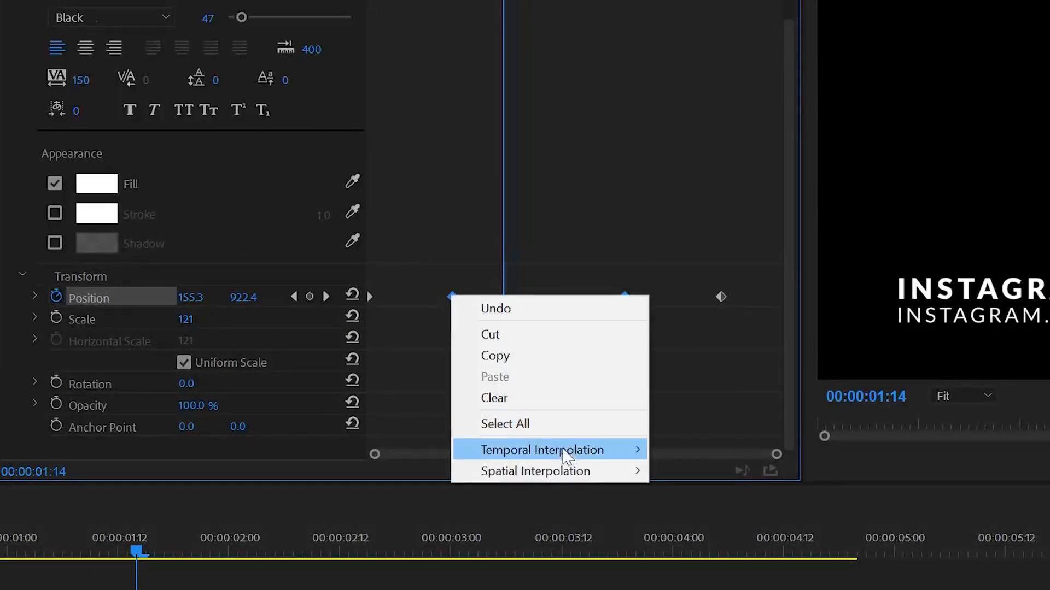
{"action": "mouse_move", "coordinate": [501, 457]}
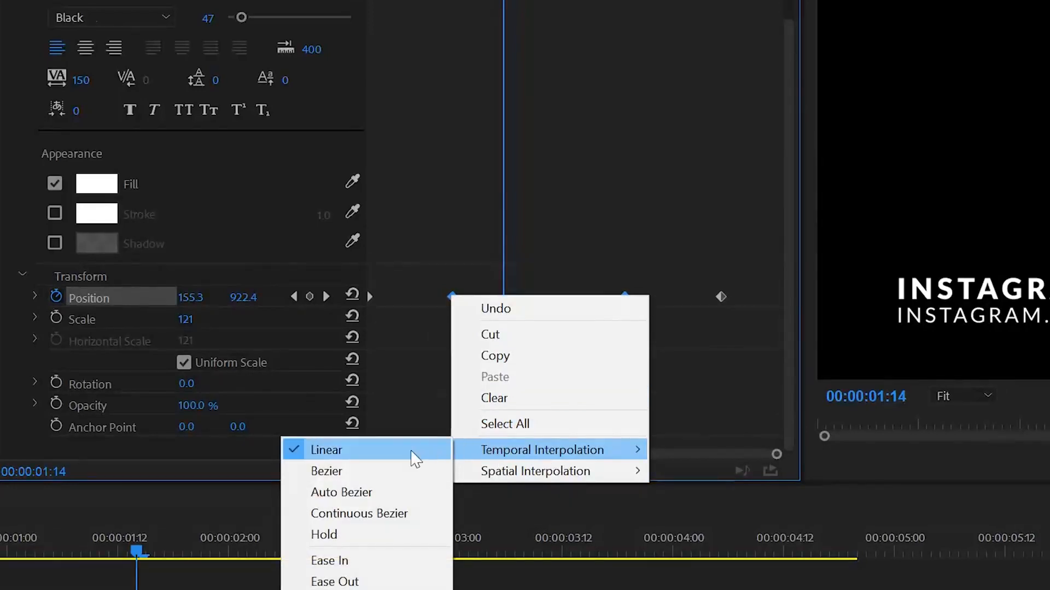
{"action": "left_click", "coordinate": [378, 517]}
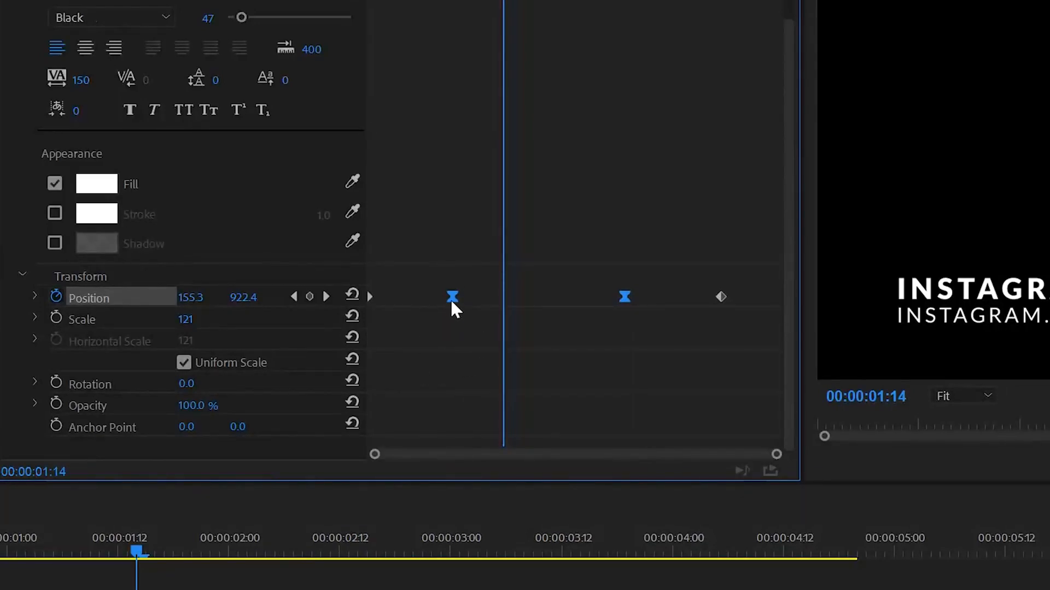
{"action": "left_click", "coordinate": [569, 359]}
{"action": "left_click_drag", "start_coordinate": [443, 1], "coordinate": [368, 1]}
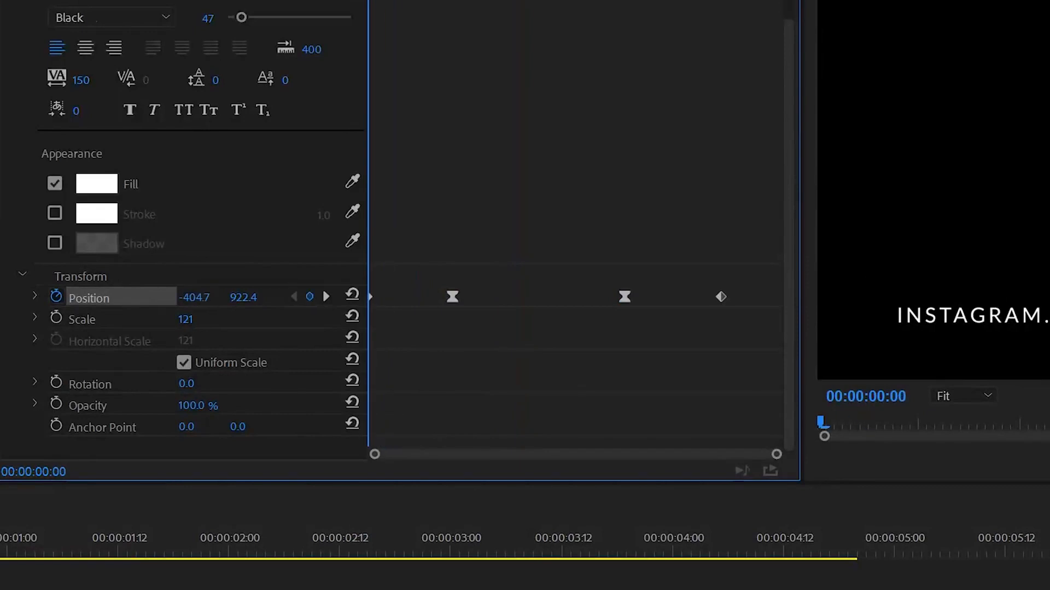
{"action": "key", "text": "space"}
{"action": "key", "text": "space"}
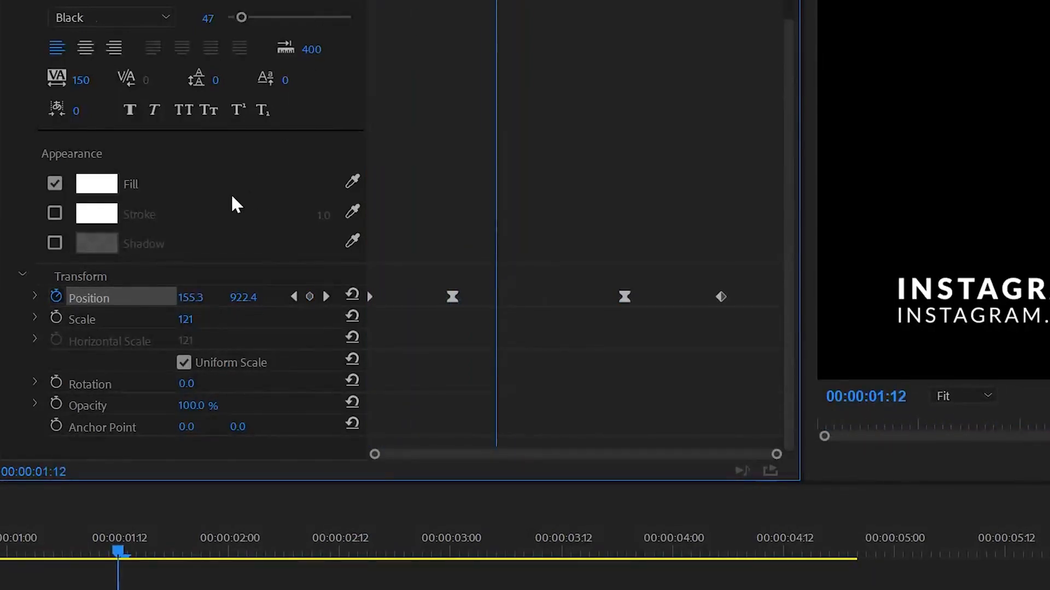
Shape the Position velocity curve at the one-second keyframe to peak early and ease down to zero velocity
{"action": "left_click", "coordinate": [35, 297]}
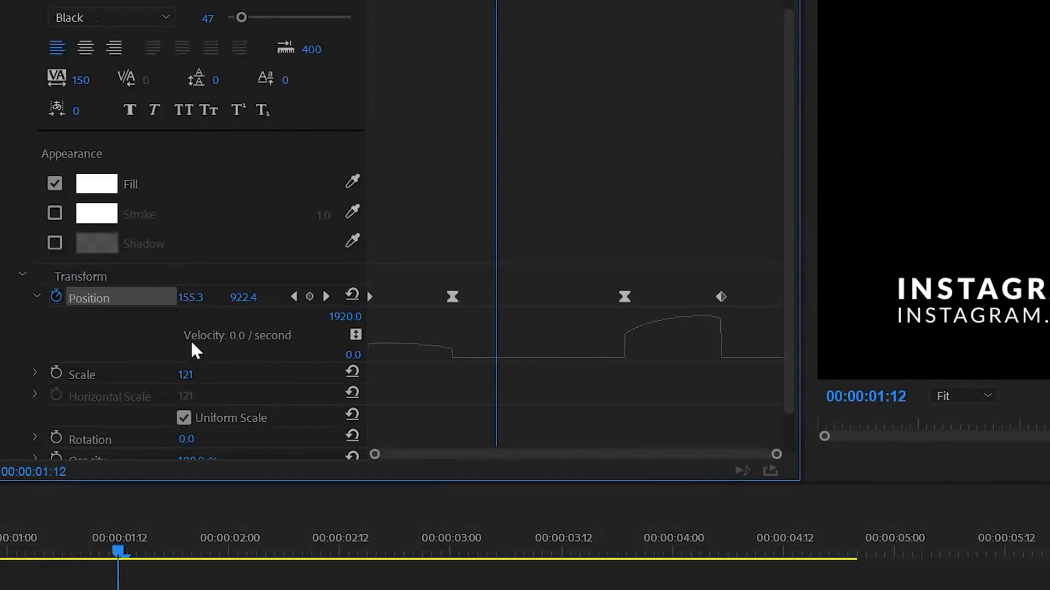
{"action": "left_click", "coordinate": [452, 297]}
{"action": "left_click_drag", "start_coordinate": [428, 329], "coordinate": [499, 425]}
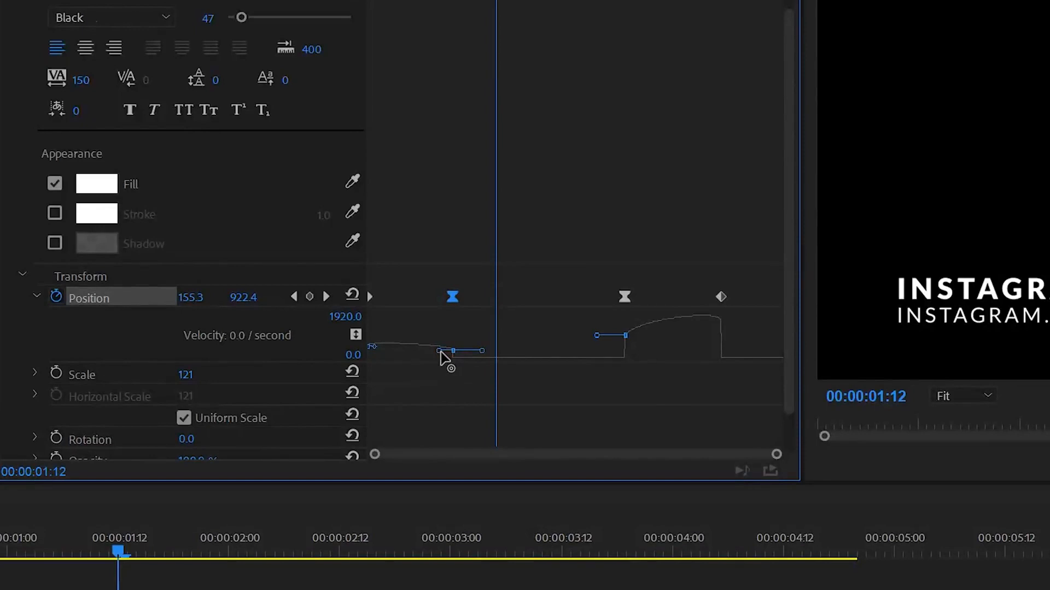
{"action": "left_click_drag", "start_coordinate": [440, 351], "coordinate": [382, 388]}
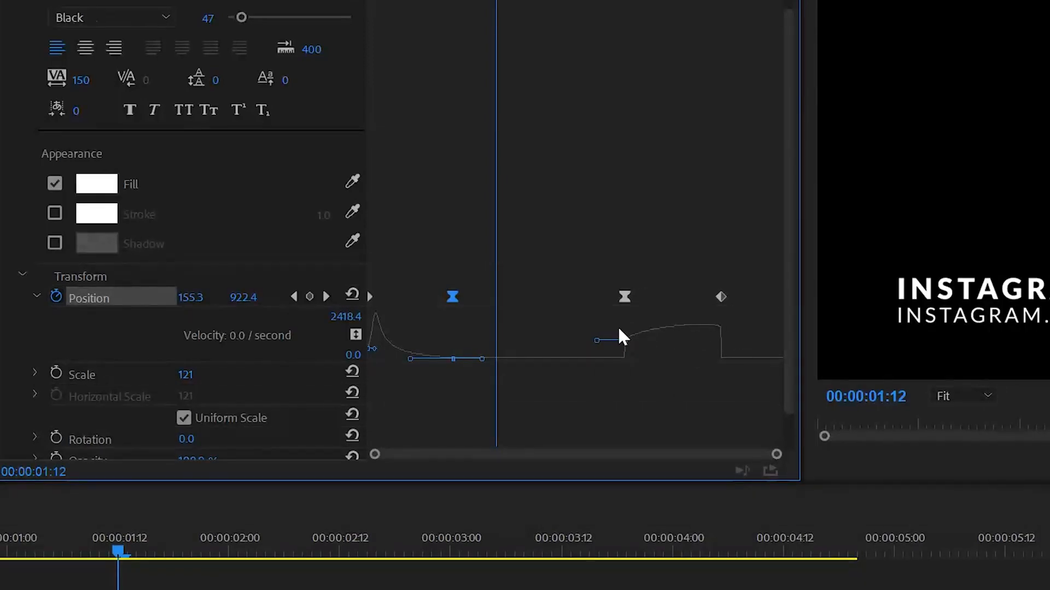
Shape the velocity curve at the three-second keyframe to start from zero and peak near the exit, and play the animation
{"action": "left_click", "coordinate": [622, 346]}
{"action": "left_click", "coordinate": [624, 296]}
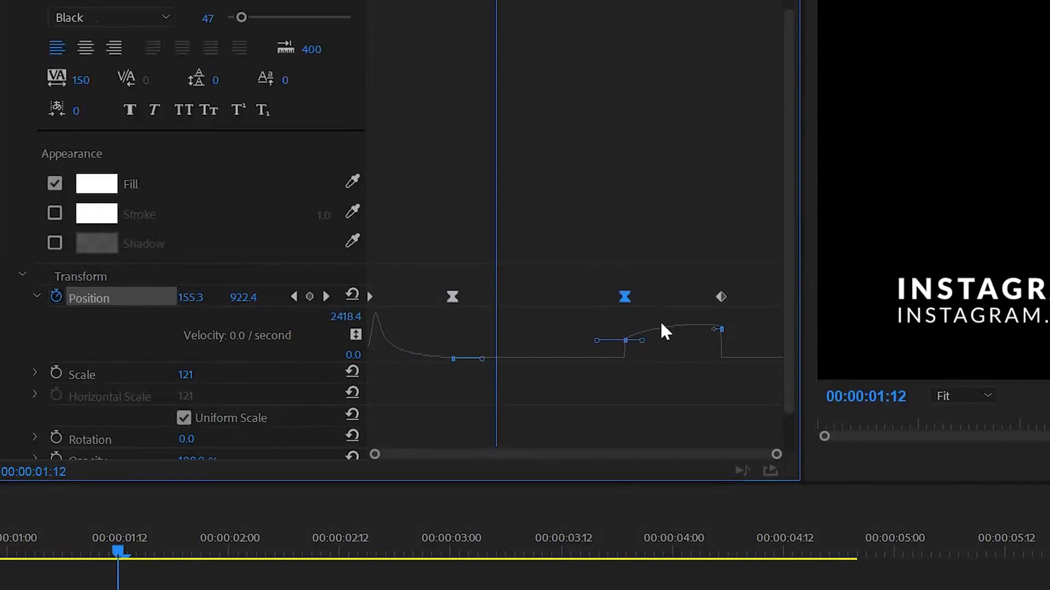
{"action": "left_click_drag", "start_coordinate": [597, 316], "coordinate": [648, 362]}
{"action": "left_click_drag", "start_coordinate": [642, 342], "coordinate": [711, 401]}
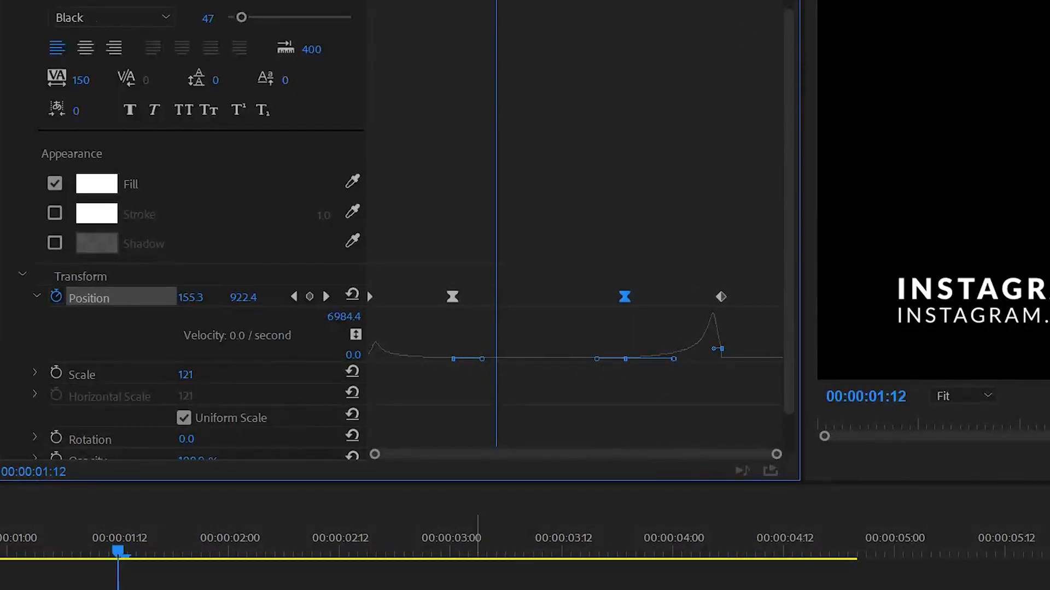
{"action": "key", "text": "Home"}
{"action": "key", "text": "space"}
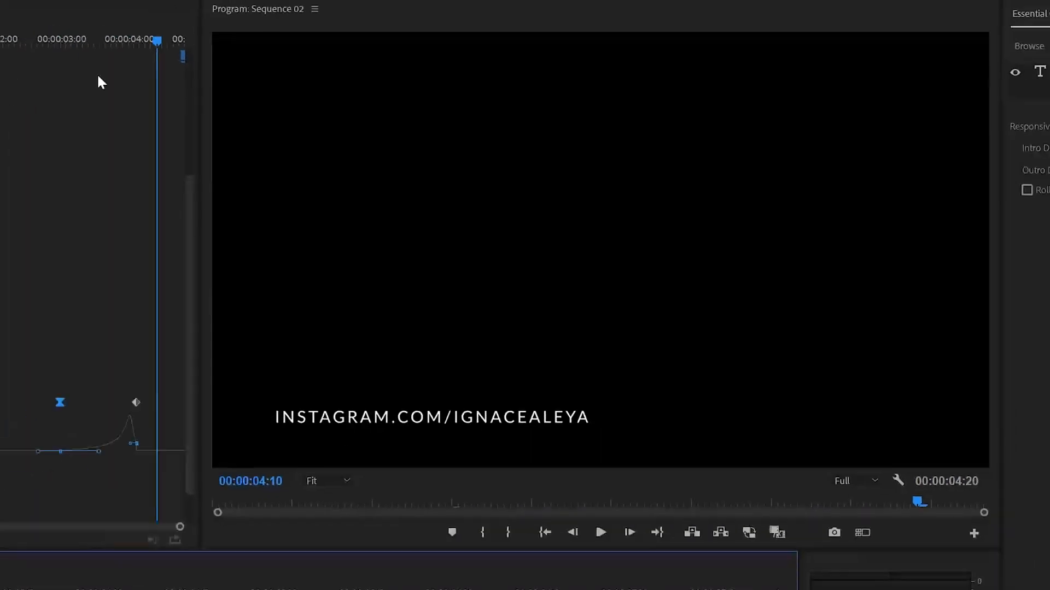
Start Position keyframing for the profile URL text line at 00:00:01:00
{"action": "left_click_drag", "start_coordinate": [156, 41], "coordinate": [76, 42]}
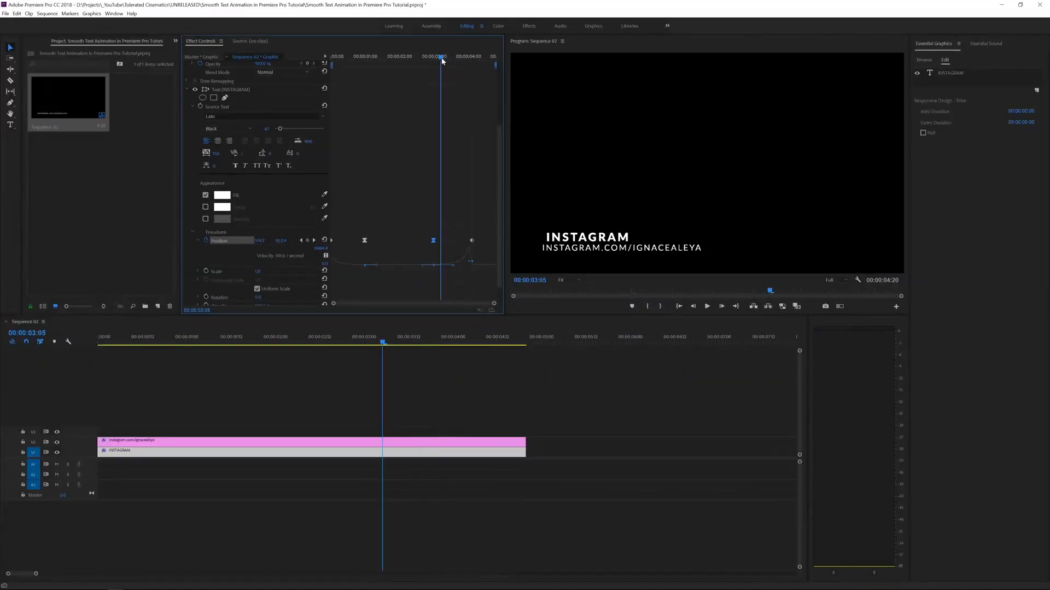
{"action": "left_click", "coordinate": [279, 442]}
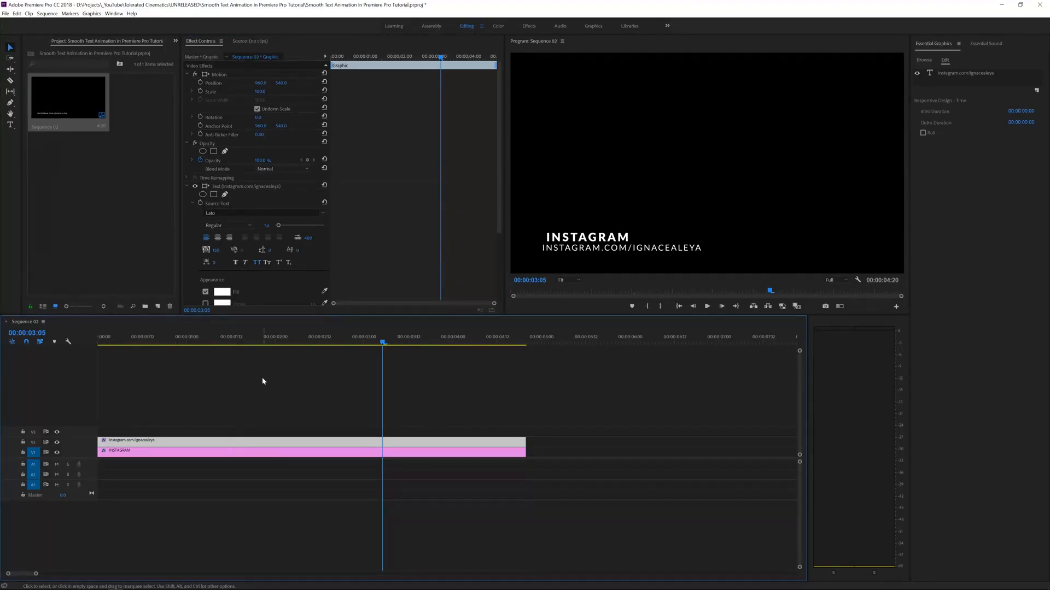
{"action": "key", "text": "Home"}
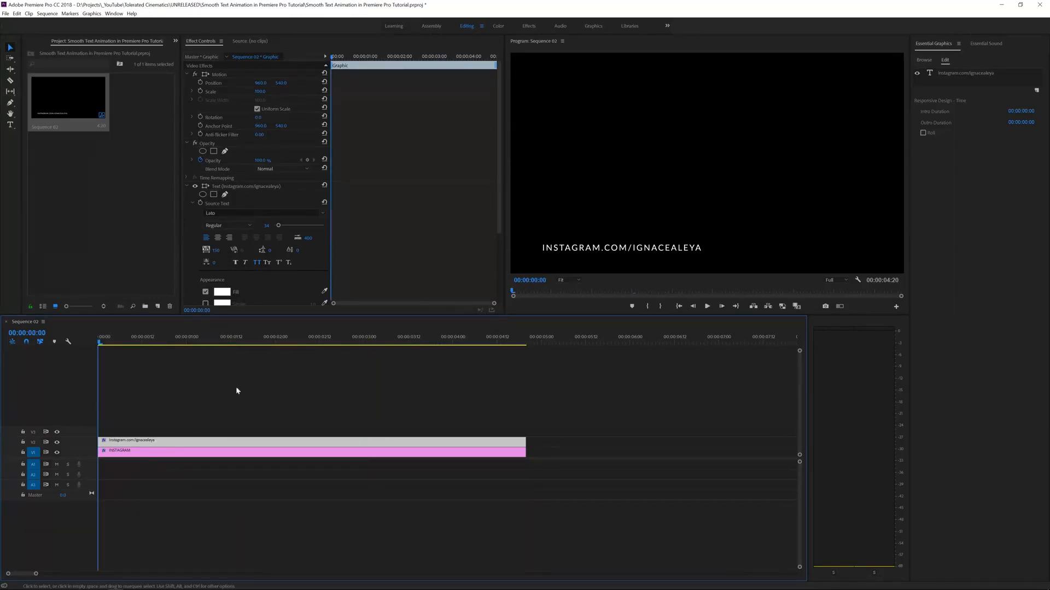
{"action": "left_click", "coordinate": [366, 57]}
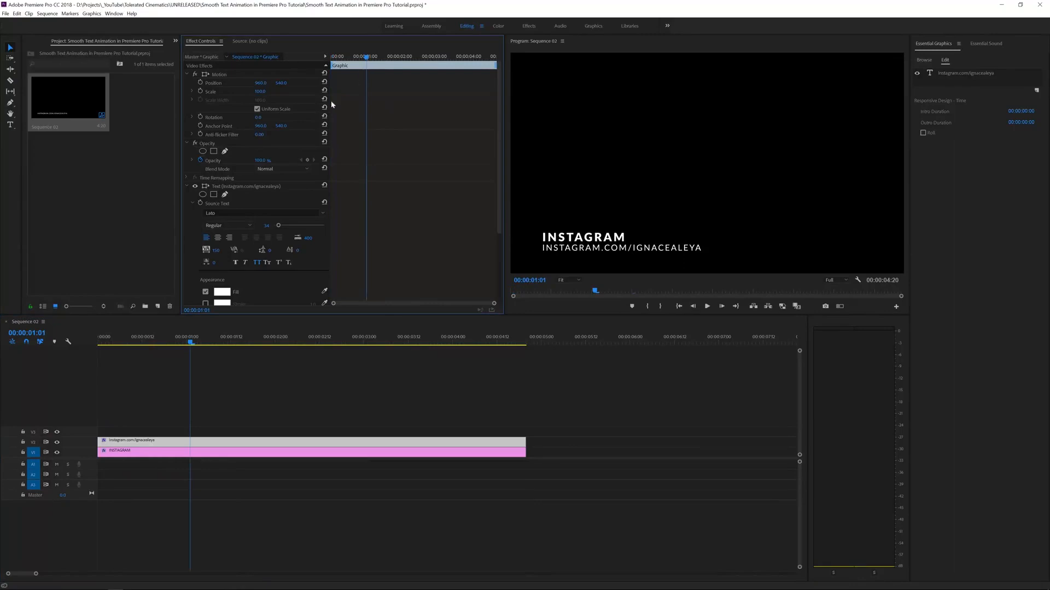
{"action": "key", "text": "Left"}
{"action": "scroll", "coordinate": [373, 242], "scroll_direction": "down", "scroll_amount": 5}
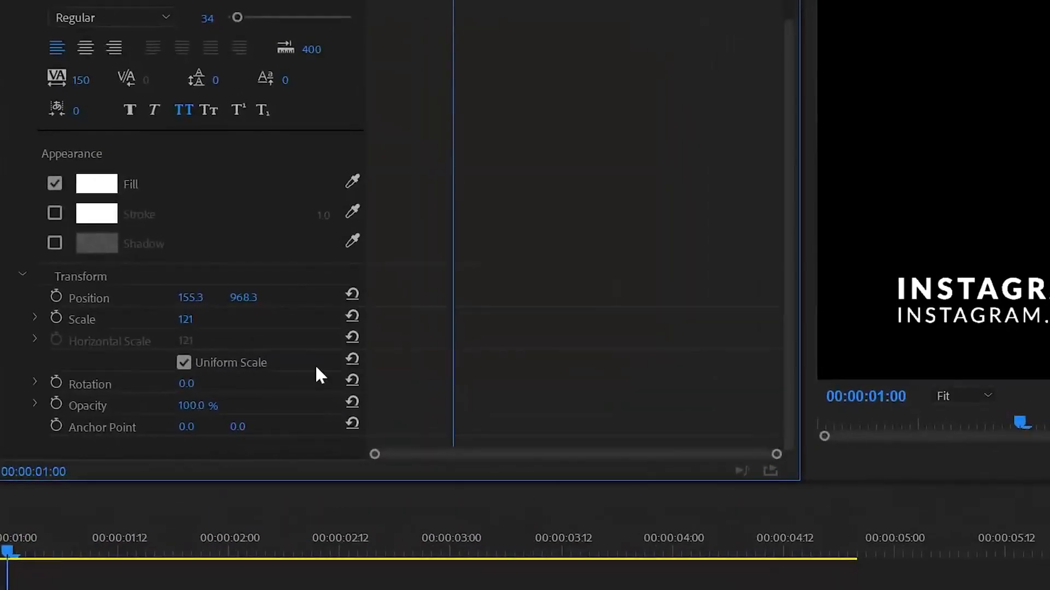
{"action": "left_click", "coordinate": [56, 296]}
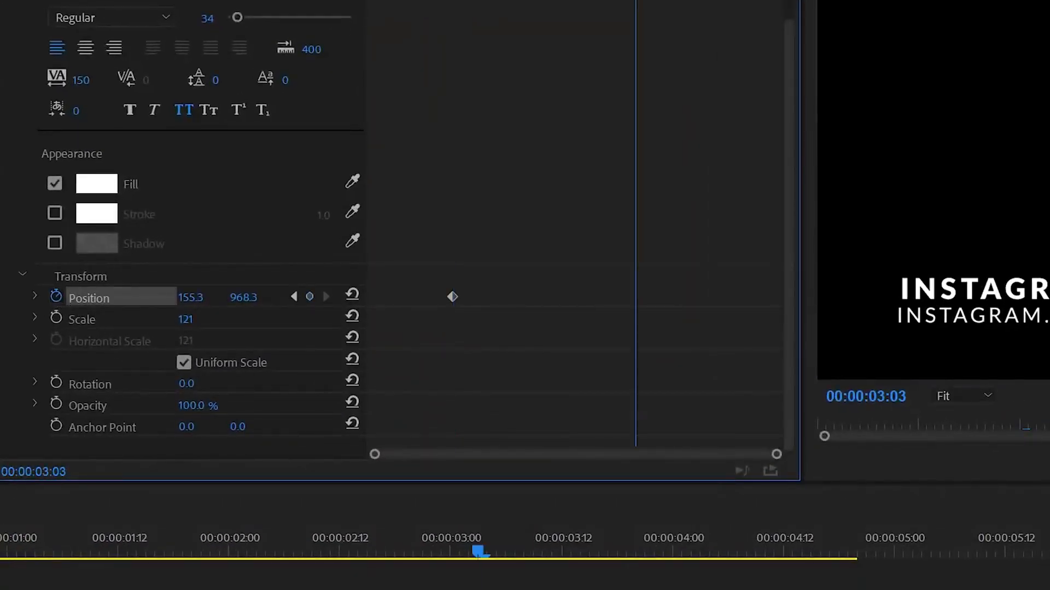
Add a second Position keyframe to the URL line at 00:00:03:00, holding its resting position
{"action": "key", "text": "Left"}
{"action": "key", "text": "Left"}
{"action": "key", "text": "Left"}
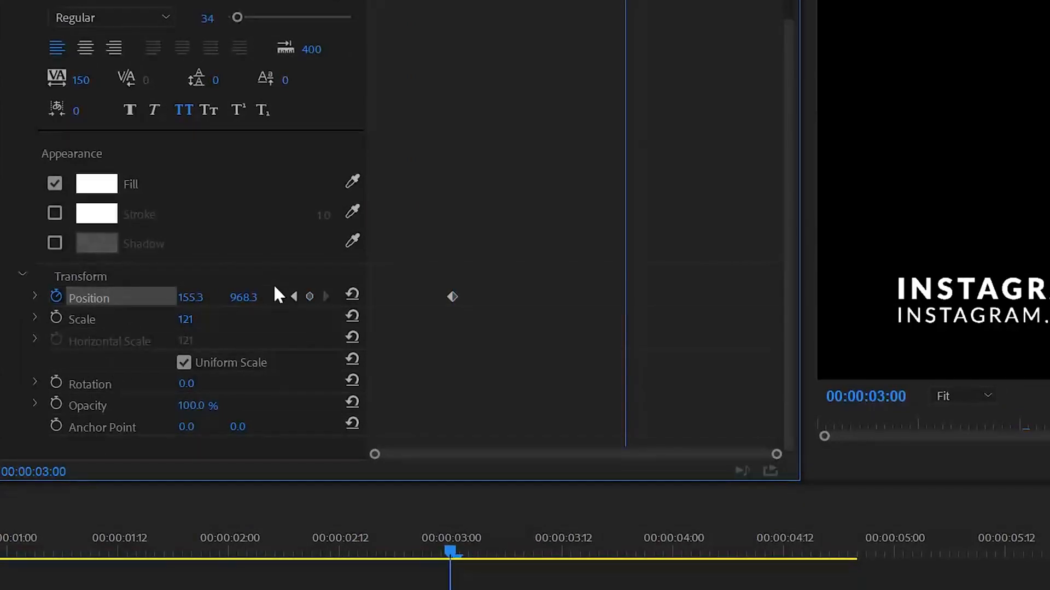
{"action": "left_click", "coordinate": [310, 297]}
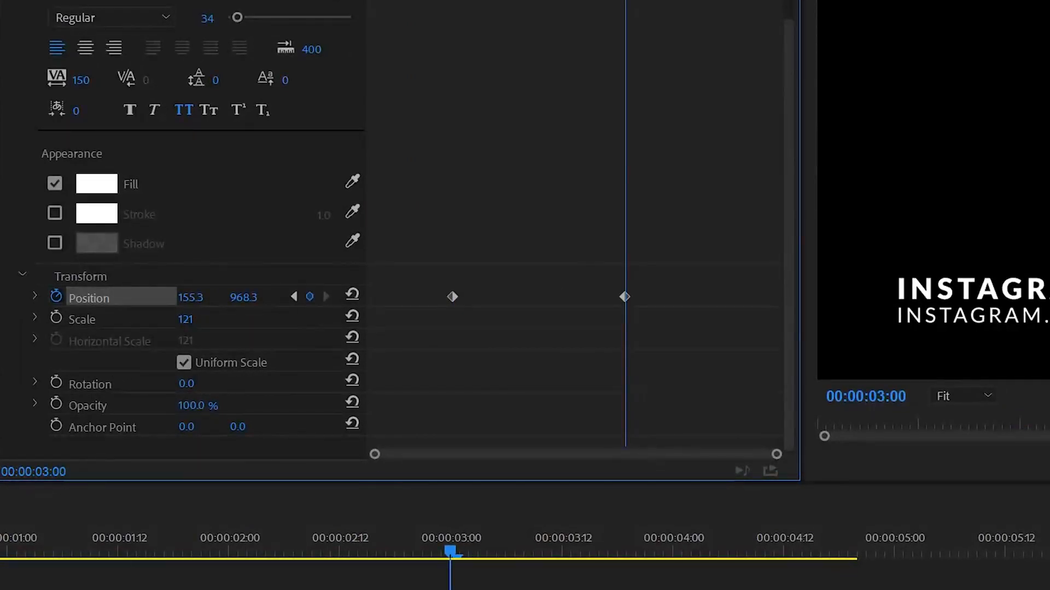
Set the URL line's vertical position to 1151.3 at 00:00:00:00 and to -107.7 at 00:00:04:08
{"action": "left_click_drag", "start_coordinate": [625, 0], "coordinate": [368, 0]}
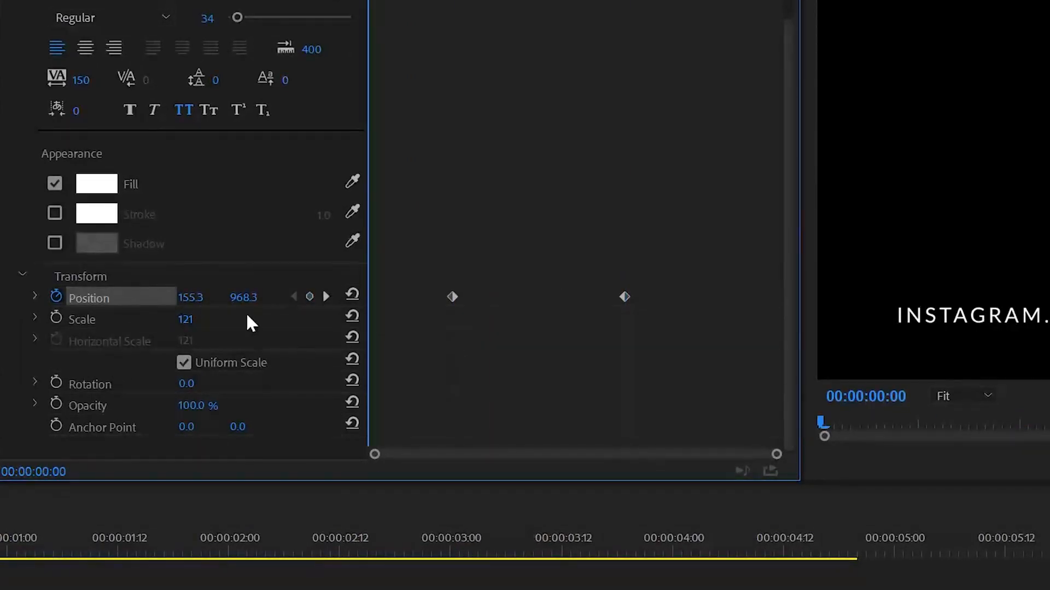
{"action": "left_click_drag", "start_coordinate": [256, 303], "coordinate": [356, 303]}
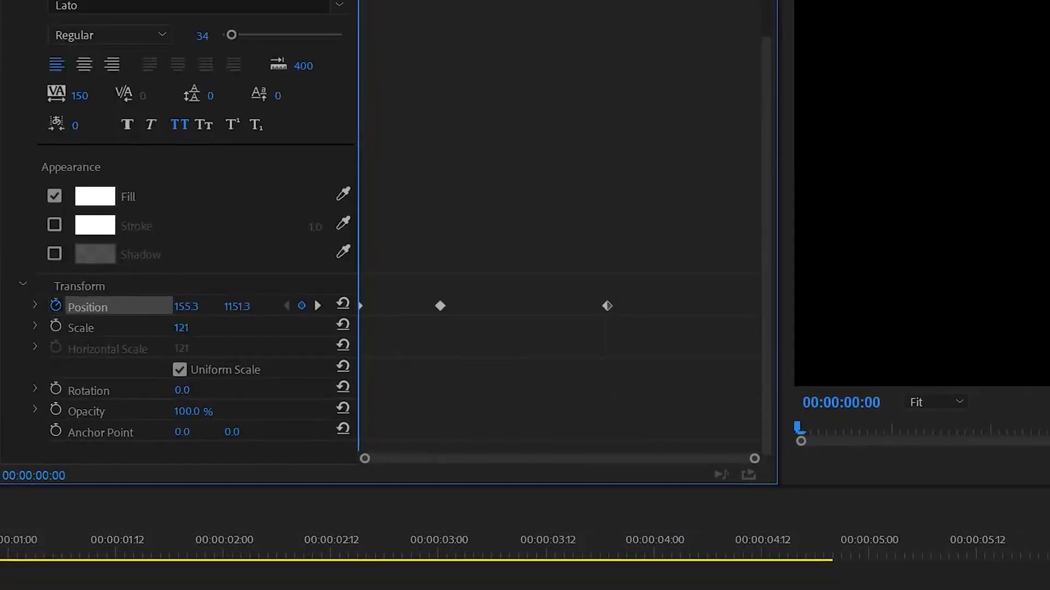
{"action": "left_click_drag", "start_coordinate": [368, 0], "coordinate": [489, 0]}
{"action": "left_click_drag", "start_coordinate": [458, 103], "coordinate": [531, 100]}
{"action": "left_click_drag", "start_coordinate": [187, 389], "coordinate": [77, 389]}
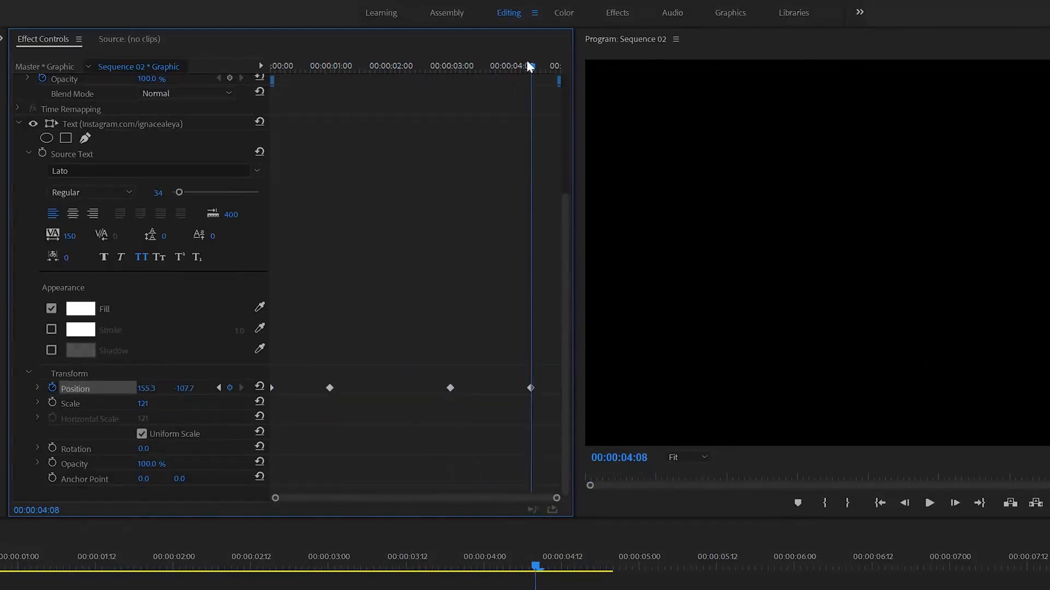
Apply Continuous Bezier temporal interpolation to the URL line's two middle Position keyframes
{"action": "left_click_drag", "start_coordinate": [529, 66], "coordinate": [48, 108]}
{"action": "left_click_drag", "start_coordinate": [310, 350], "coordinate": [367, 397]}
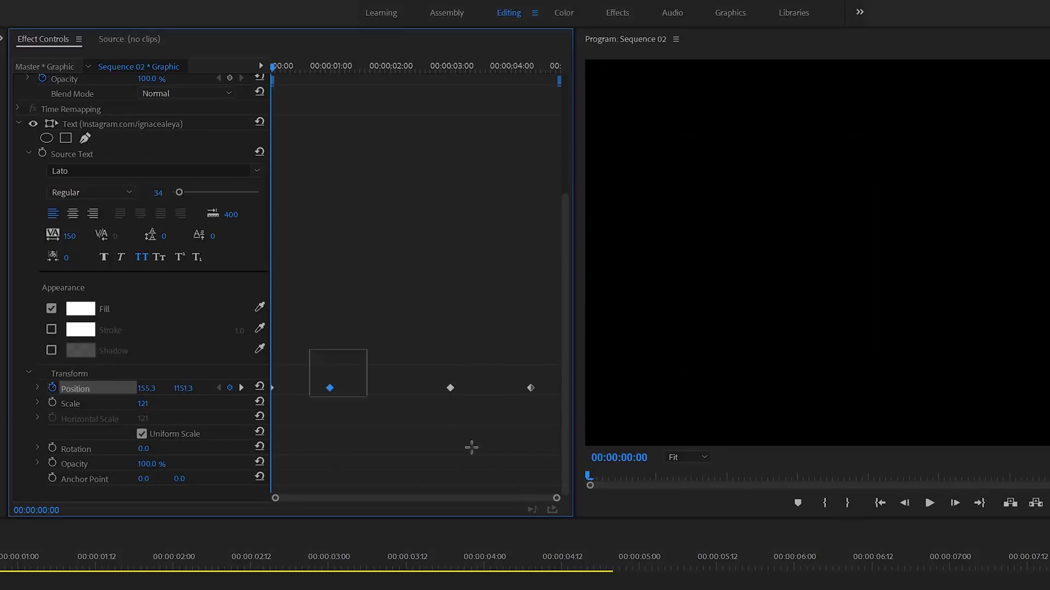
{"action": "right_click", "coordinate": [450, 387]}
{"action": "mouse_move", "coordinate": [494, 497]}
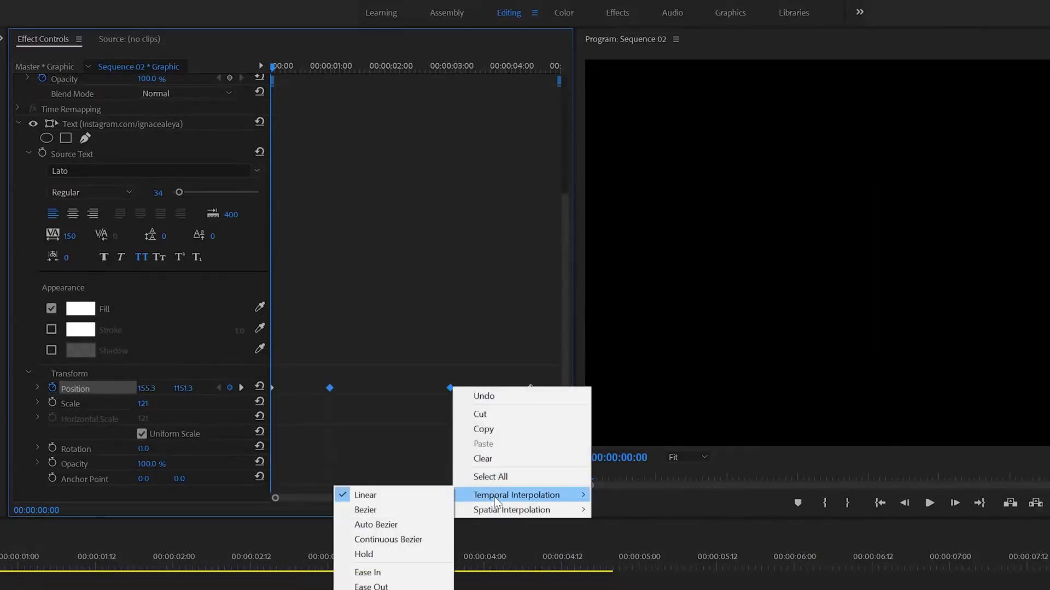
{"action": "left_click", "coordinate": [375, 541]}
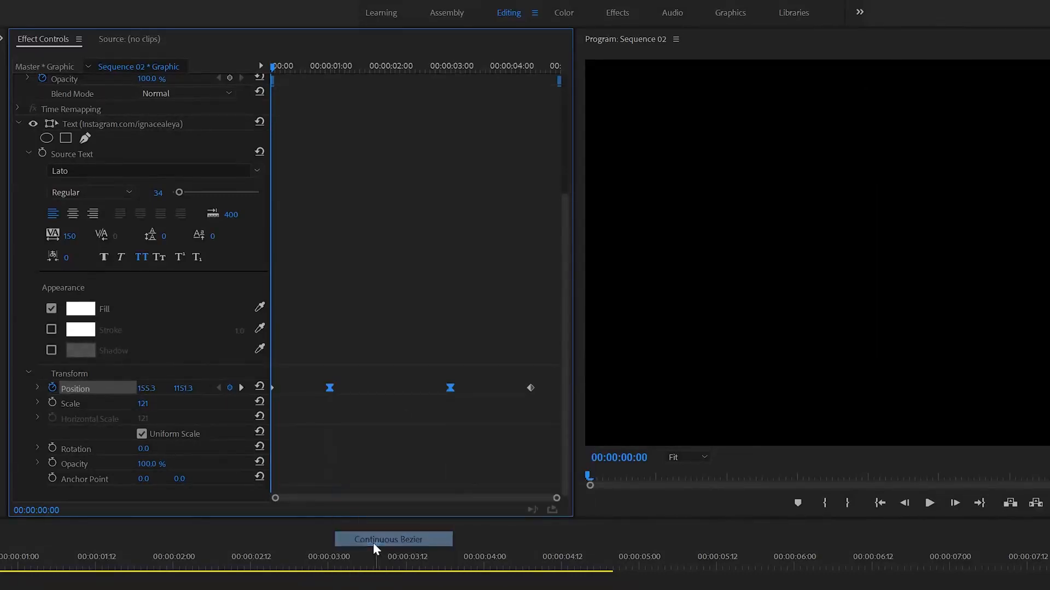
Flatten the URL line's velocity curve at both middle Position keyframes, peaking near the exit, and play the animation
{"action": "left_click", "coordinate": [38, 388]}
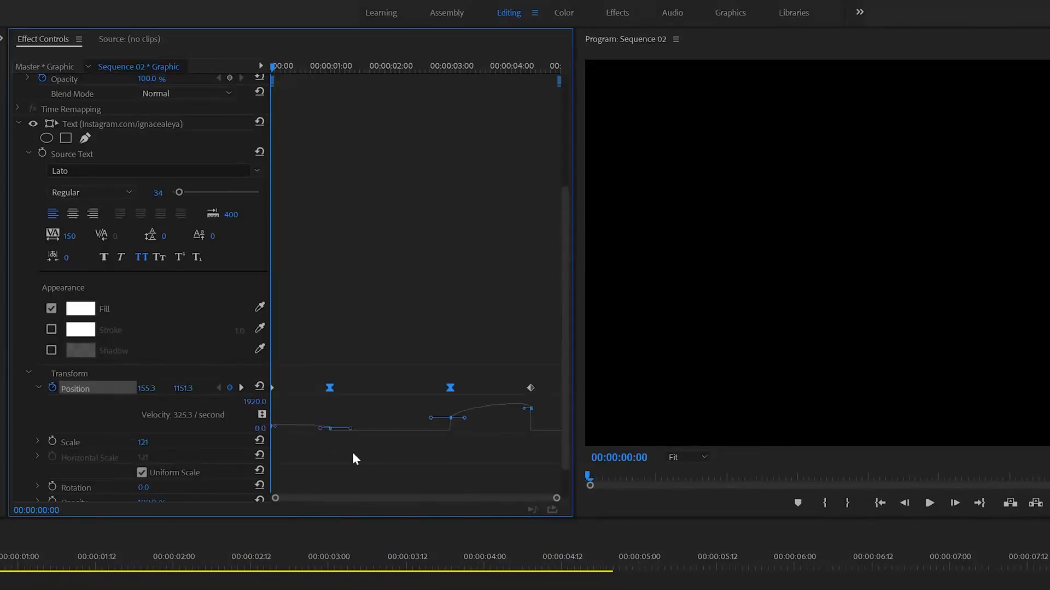
{"action": "left_click_drag", "start_coordinate": [366, 404], "coordinate": [235, 456]}
{"action": "left_click_drag", "start_coordinate": [418, 404], "coordinate": [552, 497]}
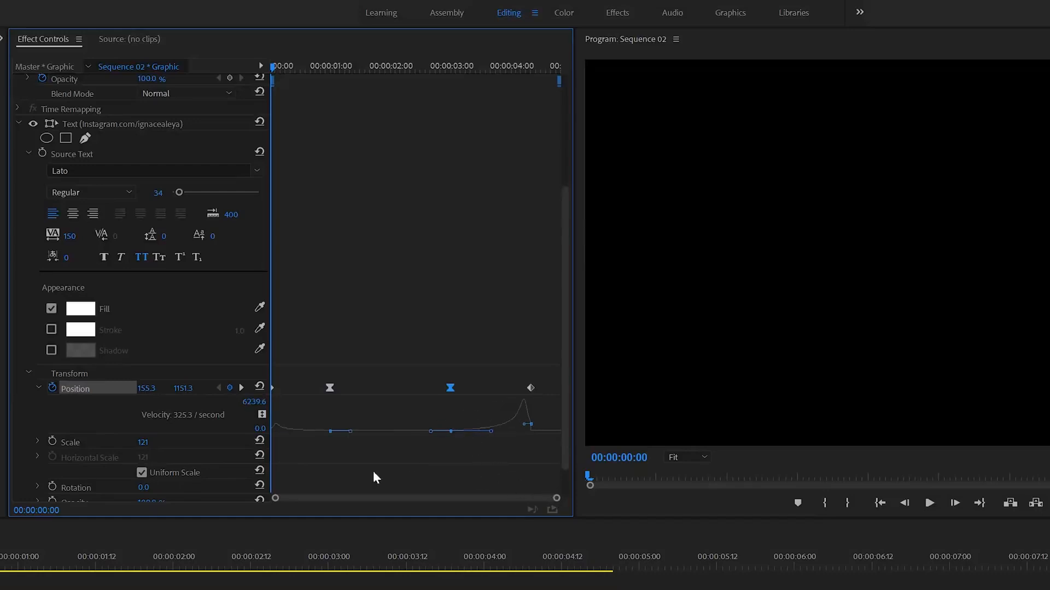
{"action": "left_click", "coordinate": [339, 588]}
{"action": "key", "text": "space"}
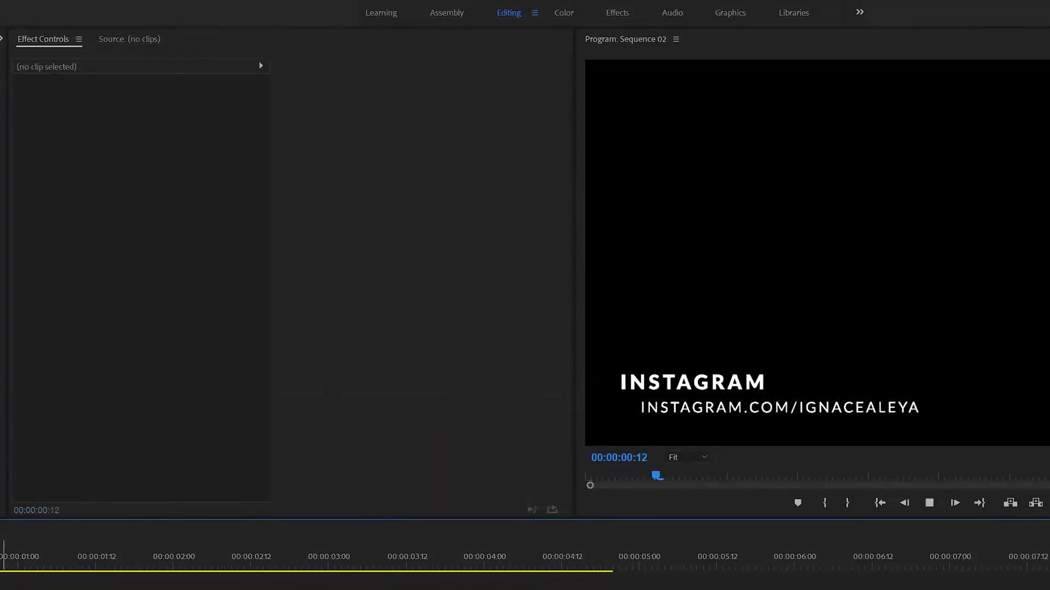
{"action": "key", "text": "space"}
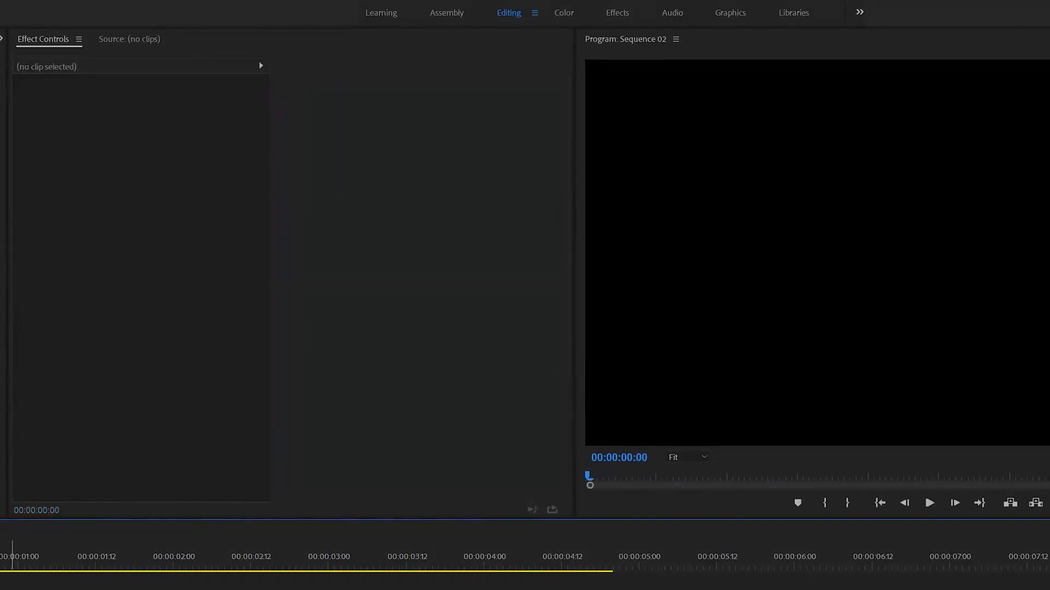
Shorten the velocity handle leading into the URL line's one-second Position keyframe
{"action": "left_click", "coordinate": [24, 589]}
{"action": "scroll", "coordinate": [229, 464], "scroll_direction": "down", "scroll_amount": 3}
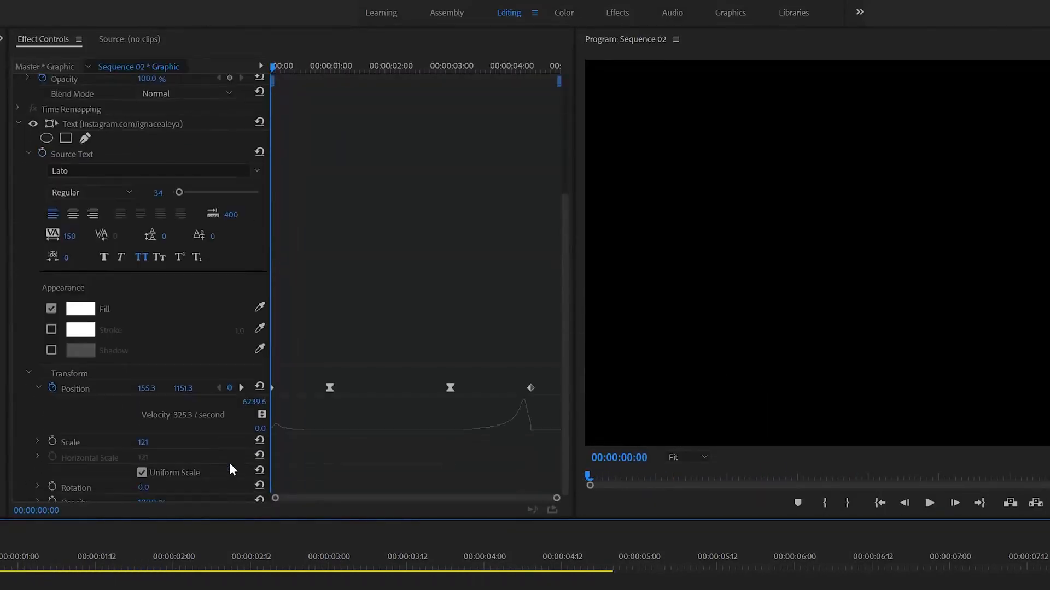
{"action": "left_click", "coordinate": [77, 390]}
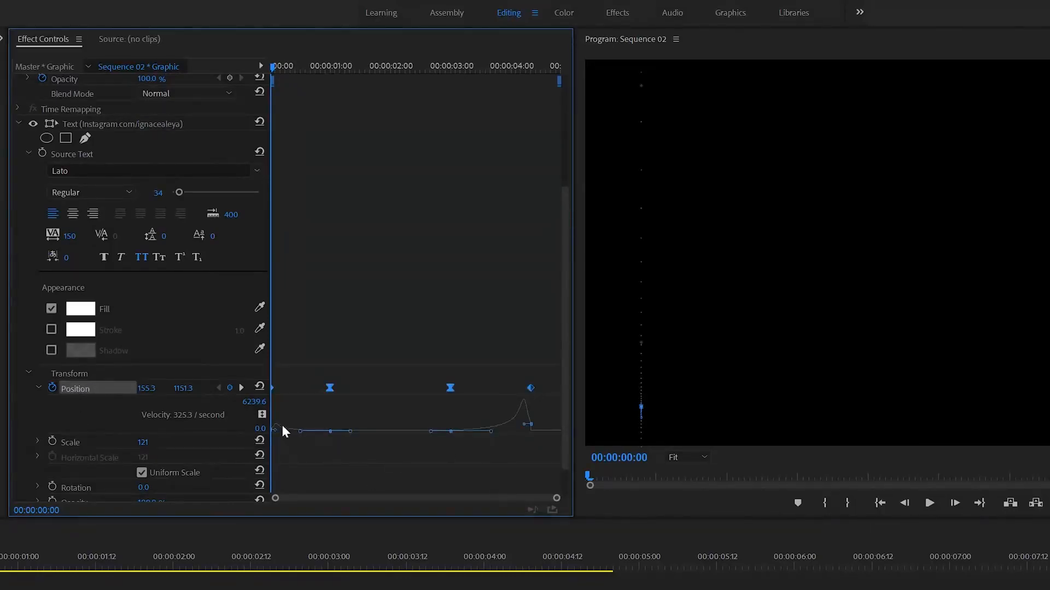
{"action": "left_click_drag", "start_coordinate": [299, 432], "coordinate": [315, 432]}
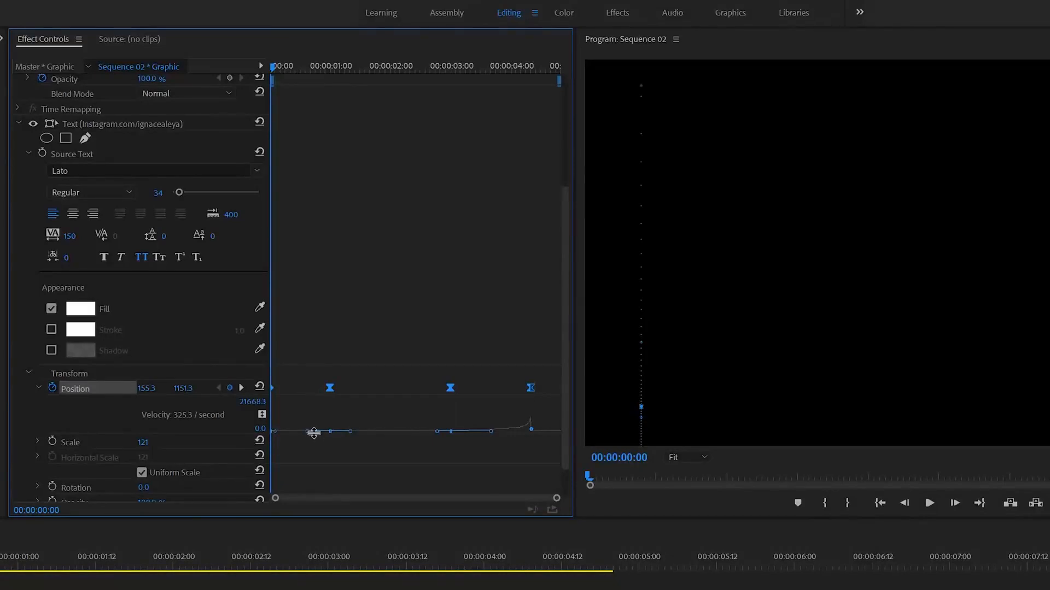
{"action": "left_click", "coordinate": [331, 441]}
{"action": "left_click", "coordinate": [330, 432]}
{"action": "left_click_drag", "start_coordinate": [310, 433], "coordinate": [319, 434]}
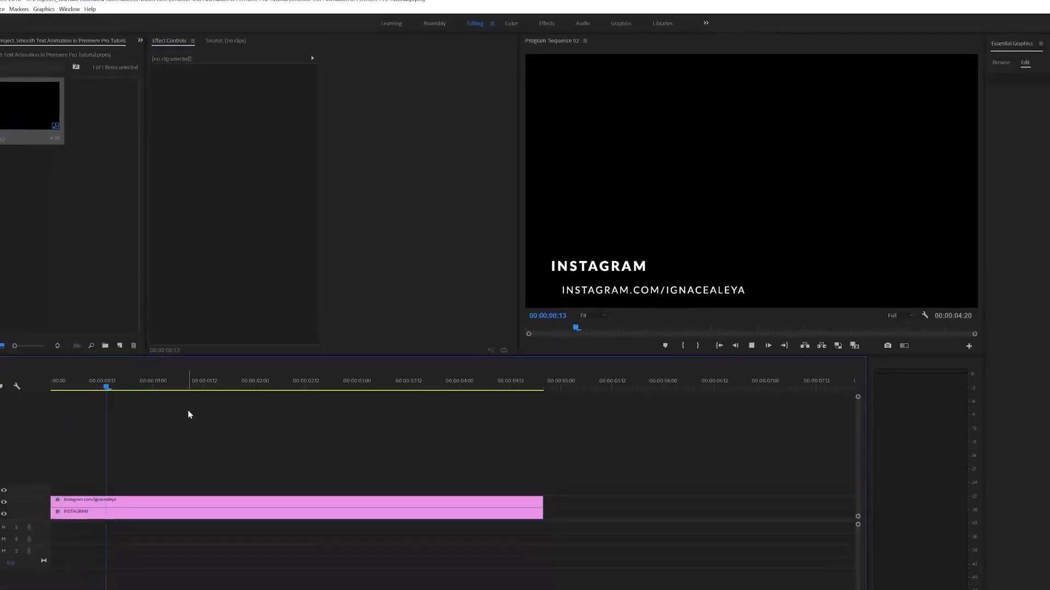
Reselect the URL line's one-second Position keyframe, adjust its incoming velocity handle and play the animation from the start
{"action": "left_click", "coordinate": [174, 454]}
{"action": "left_click", "coordinate": [182, 442]}
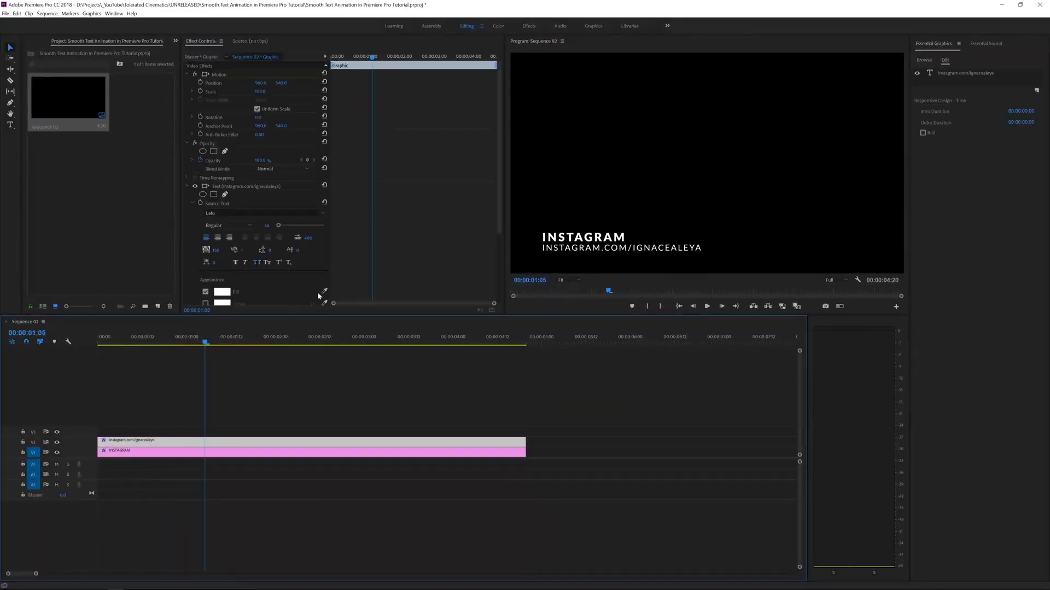
{"action": "scroll", "coordinate": [347, 281], "scroll_direction": "down", "scroll_amount": 4}
{"action": "left_click", "coordinate": [364, 240]}
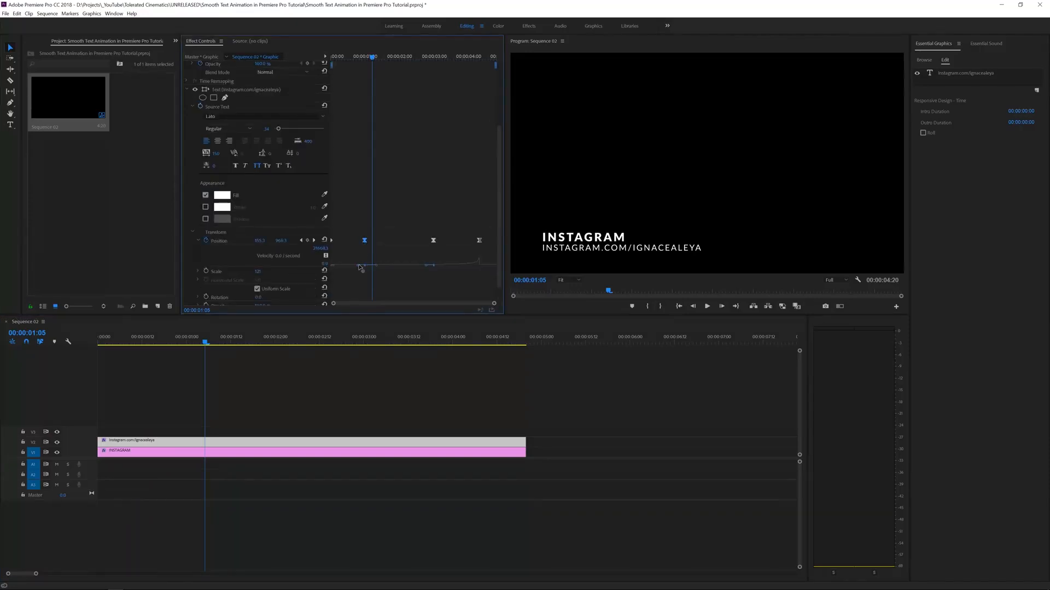
{"action": "left_click_drag", "start_coordinate": [205, 343], "coordinate": [98, 346]}
{"action": "key", "text": "space"}
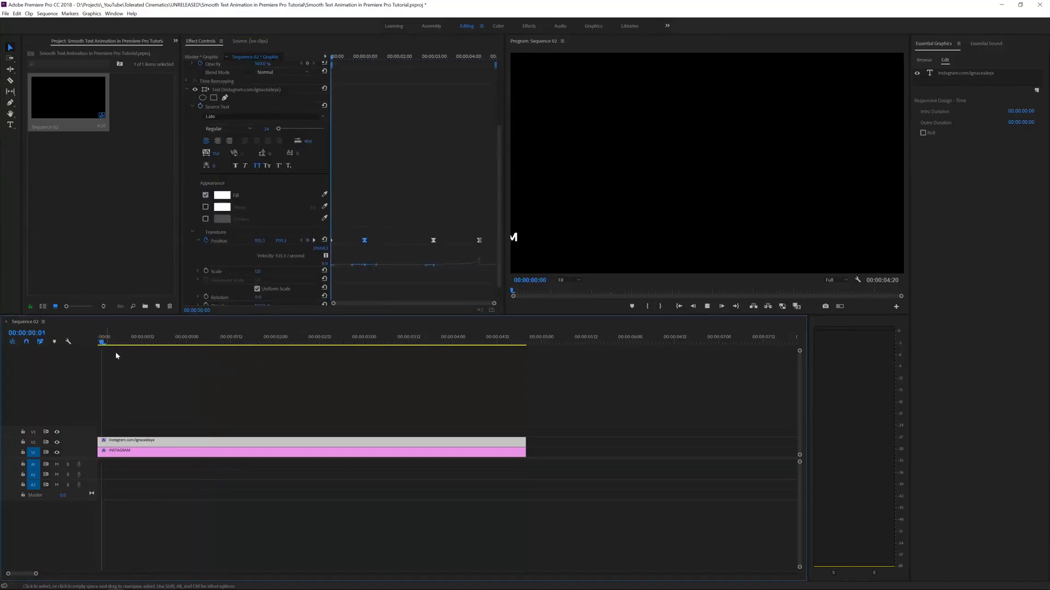
Ease the URL line's velocity down toward zero before the one-second Position keyframe and replay the animation
{"action": "left_click_drag", "start_coordinate": [237, 343], "coordinate": [183, 347]}
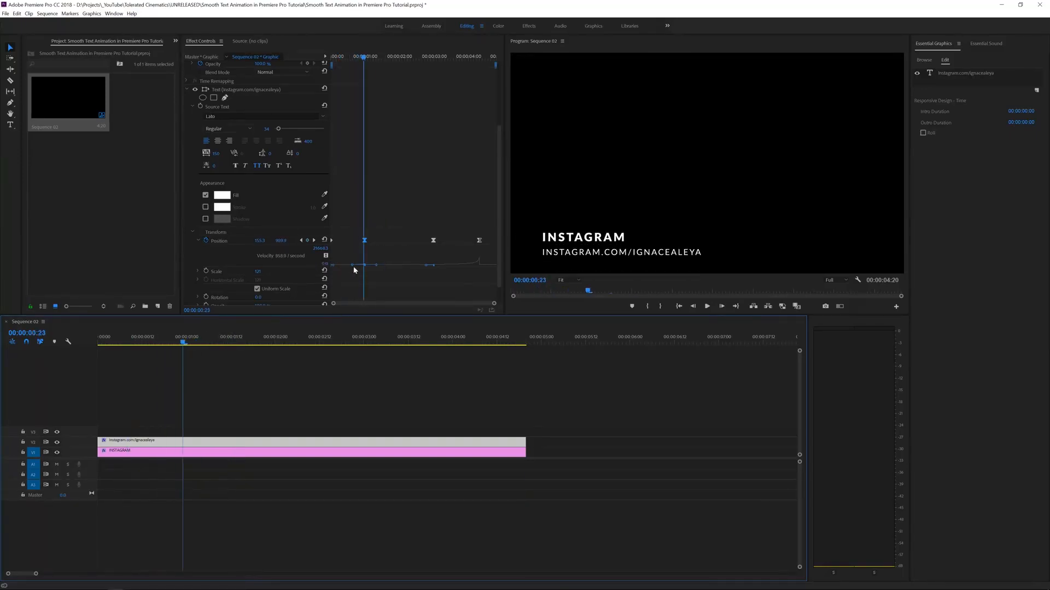
{"action": "left_click_drag", "start_coordinate": [352, 267], "coordinate": [350, 278]}
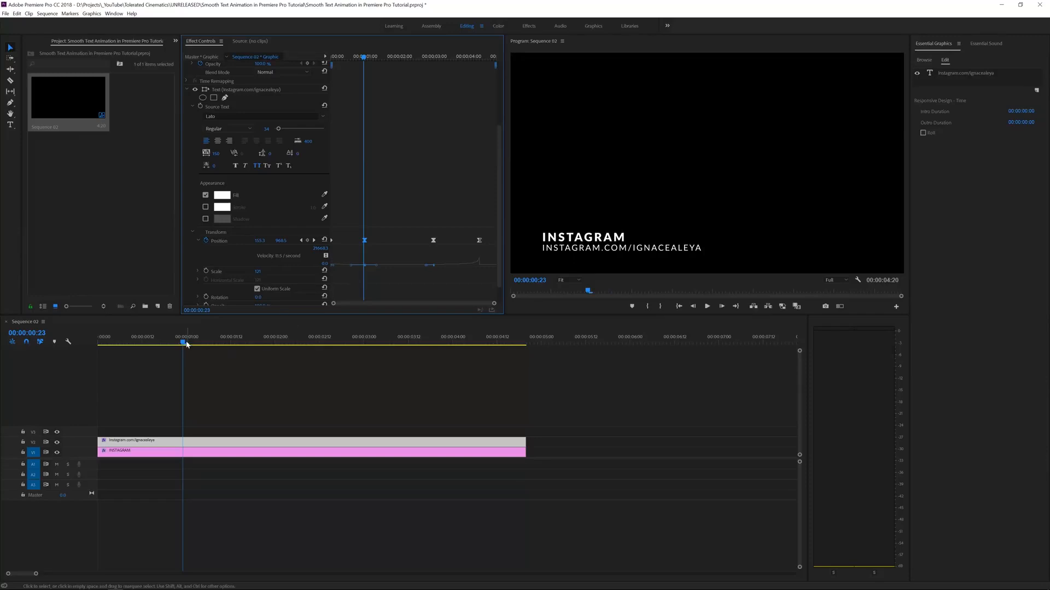
{"action": "left_click_drag", "start_coordinate": [183, 343], "coordinate": [61, 354]}
{"action": "key", "text": "space"}
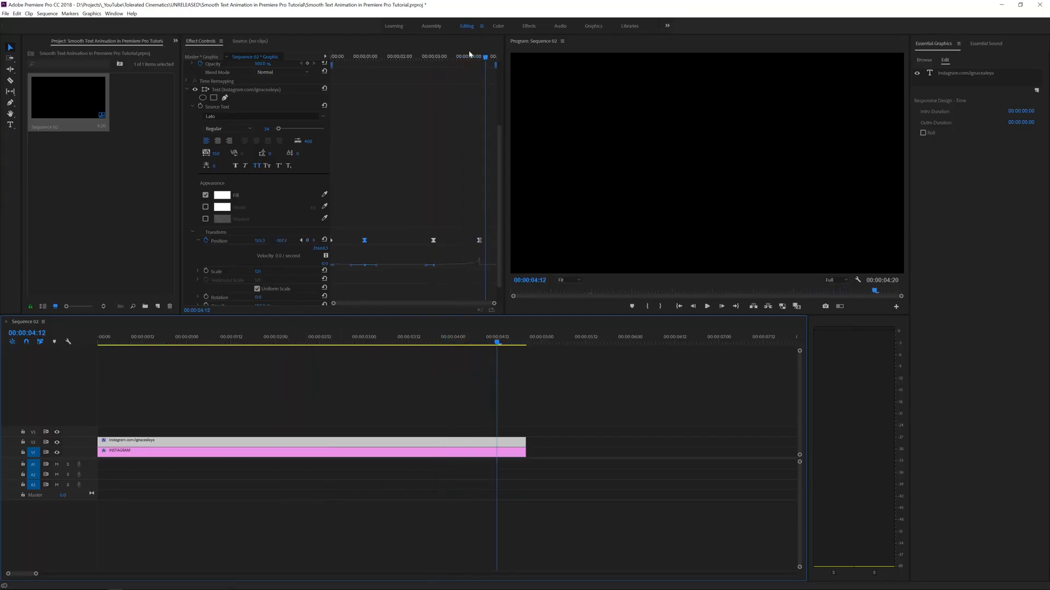
Move the URL line's last Position keyframe to 00:00:03:18 and play the animation from the start
{"action": "left_click_drag", "start_coordinate": [469, 53], "coordinate": [466, 81]}
{"action": "left_click_drag", "start_coordinate": [479, 241], "coordinate": [460, 246]}
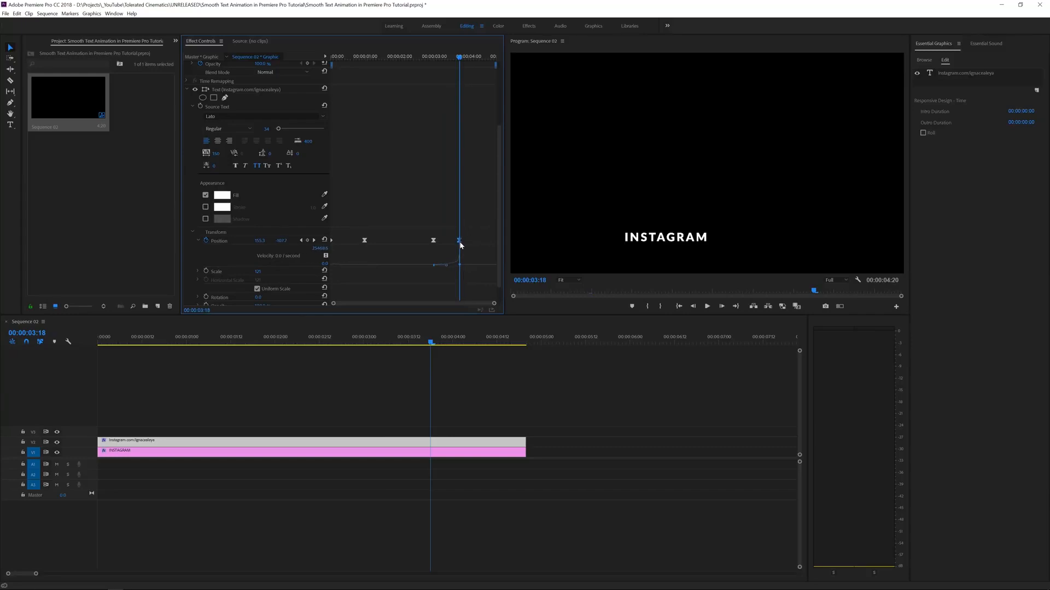
{"action": "left_click", "coordinate": [422, 75]}
{"action": "key", "text": "space"}
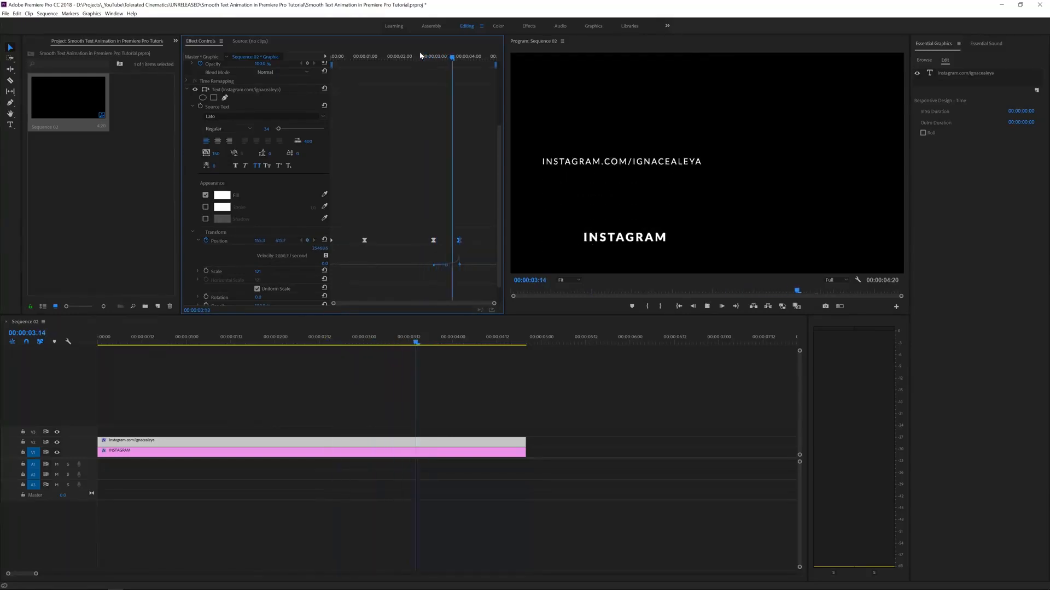
{"action": "left_click_drag", "start_coordinate": [457, 58], "coordinate": [277, 80]}
{"action": "key", "text": "space"}
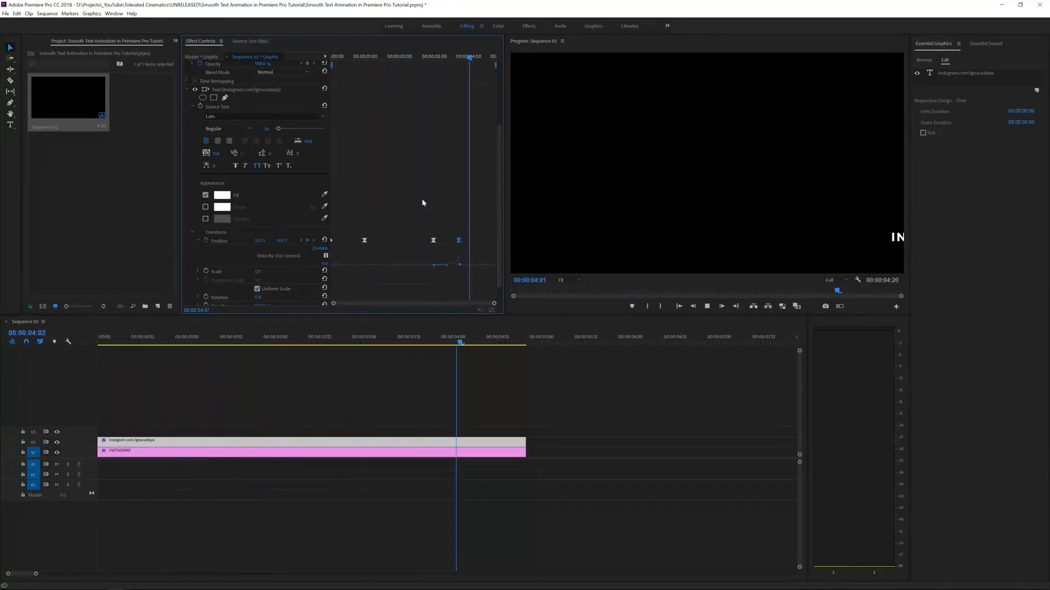
{"action": "key", "text": "space"}
Place the playhead at 00:00:03:23 and bring up the Directional Blur video effect using the search term "direct"
{"action": "left_click_drag", "start_coordinate": [455, 65], "coordinate": [467, 133]}
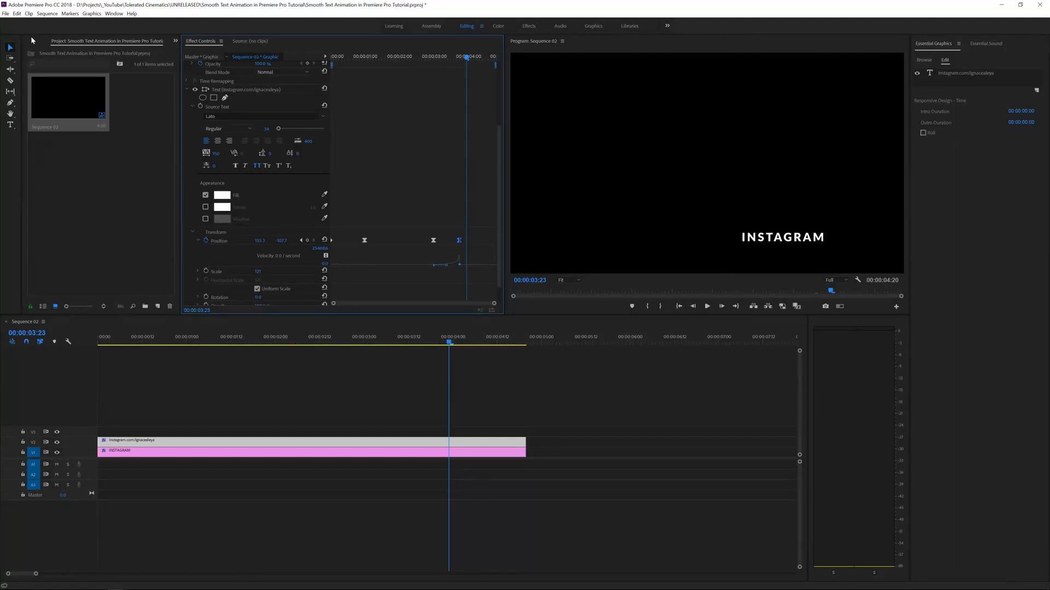
{"action": "left_click", "coordinate": [176, 41]}
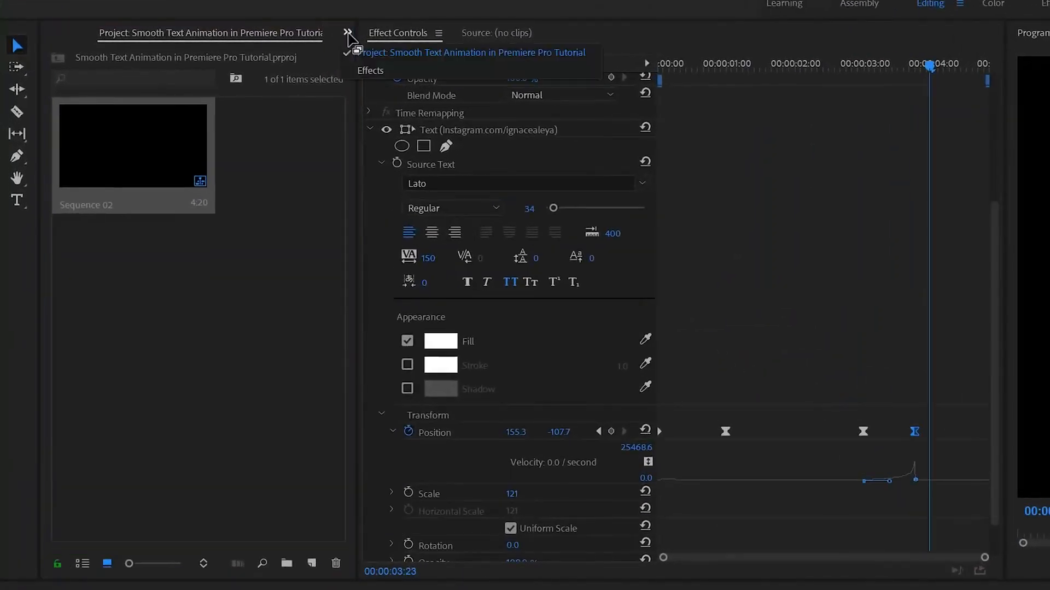
{"action": "left_click", "coordinate": [370, 70]}
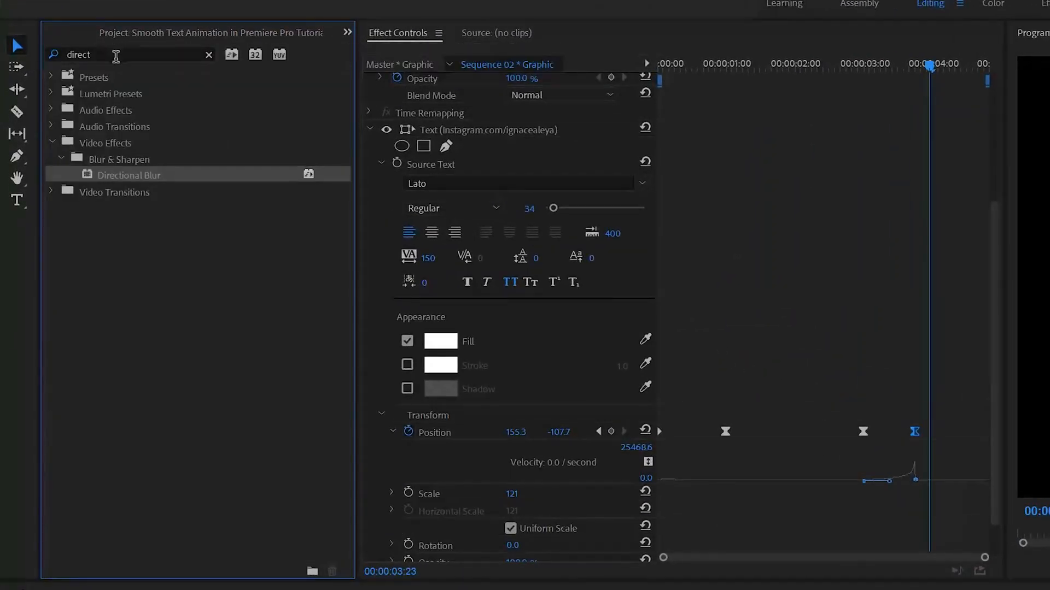
{"action": "left_click", "coordinate": [116, 55]}
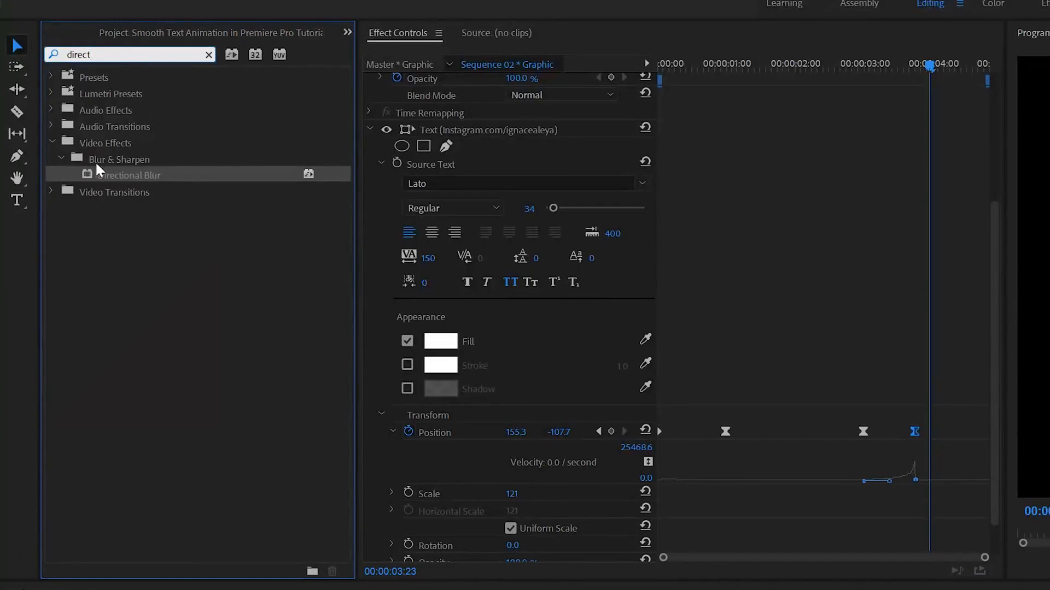
Clear the effects search and apply Directional Blur from the Blur & Sharpen video effects to the URL text clip
{"action": "left_click", "coordinate": [208, 55]}
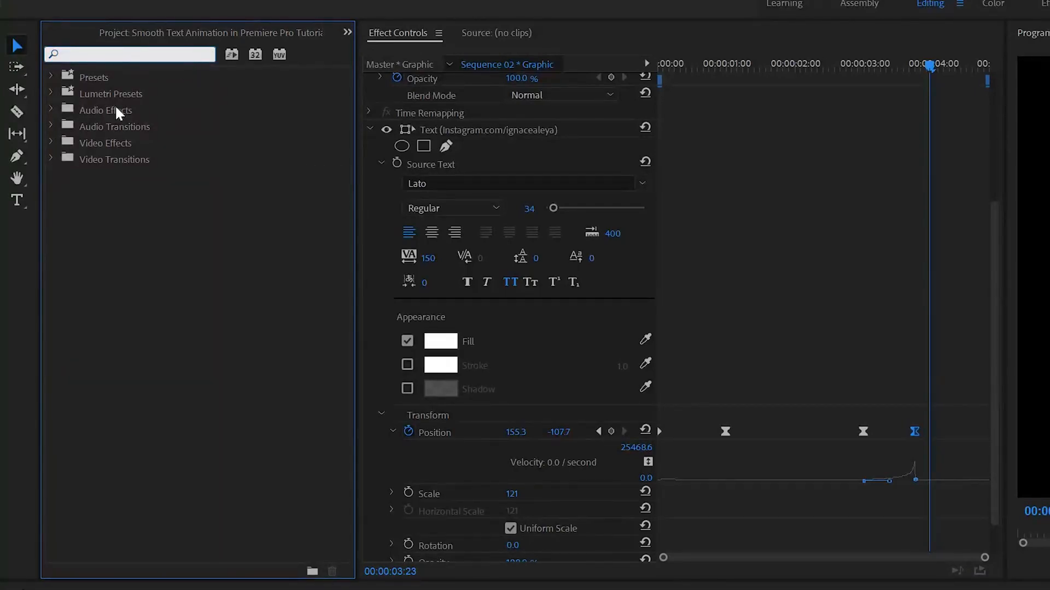
{"action": "left_click", "coordinate": [51, 141]}
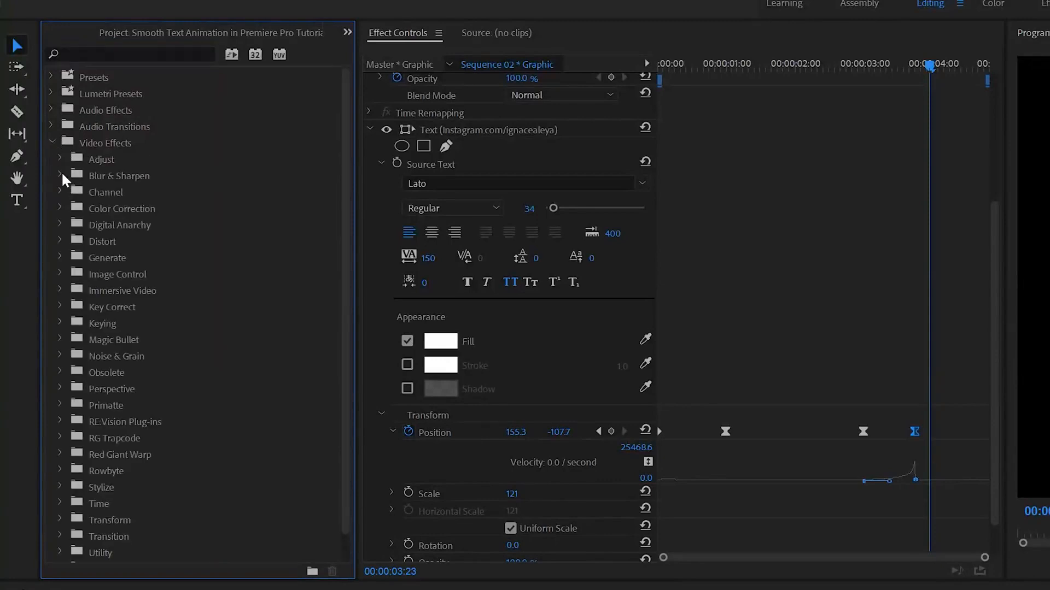
{"action": "left_click", "coordinate": [61, 175]}
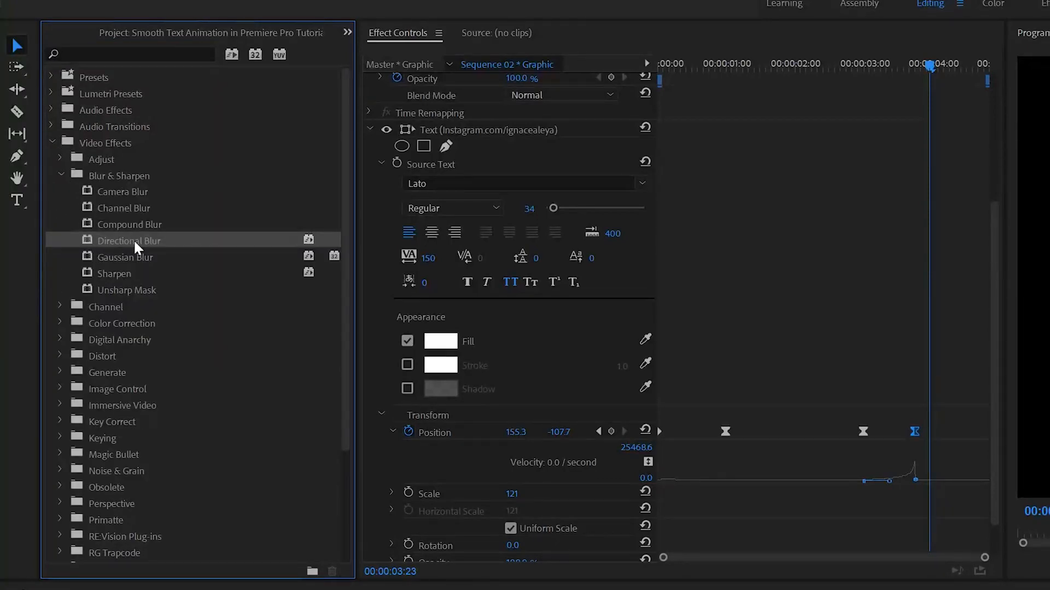
{"action": "left_click_drag", "start_coordinate": [133, 238], "coordinate": [284, 589]}
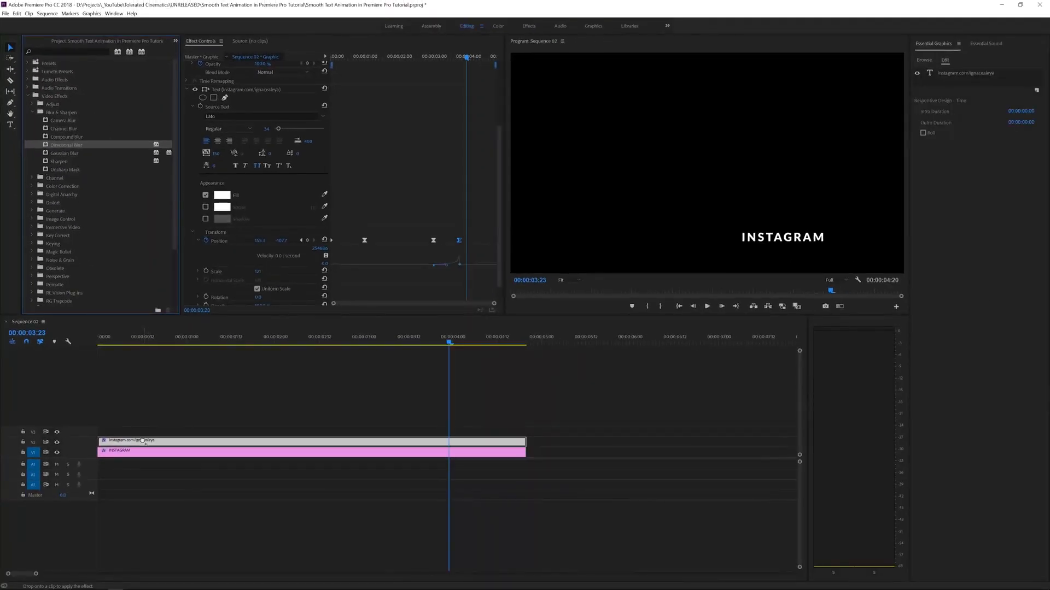
{"action": "left_click_drag", "start_coordinate": [142, 444], "coordinate": [143, 444]}
Place the playhead at 00:00:01:00 and turn on Blur Length keyframing for the URL line's Directional Blur
{"action": "left_click_drag", "start_coordinate": [156, 337], "coordinate": [187, 392]}
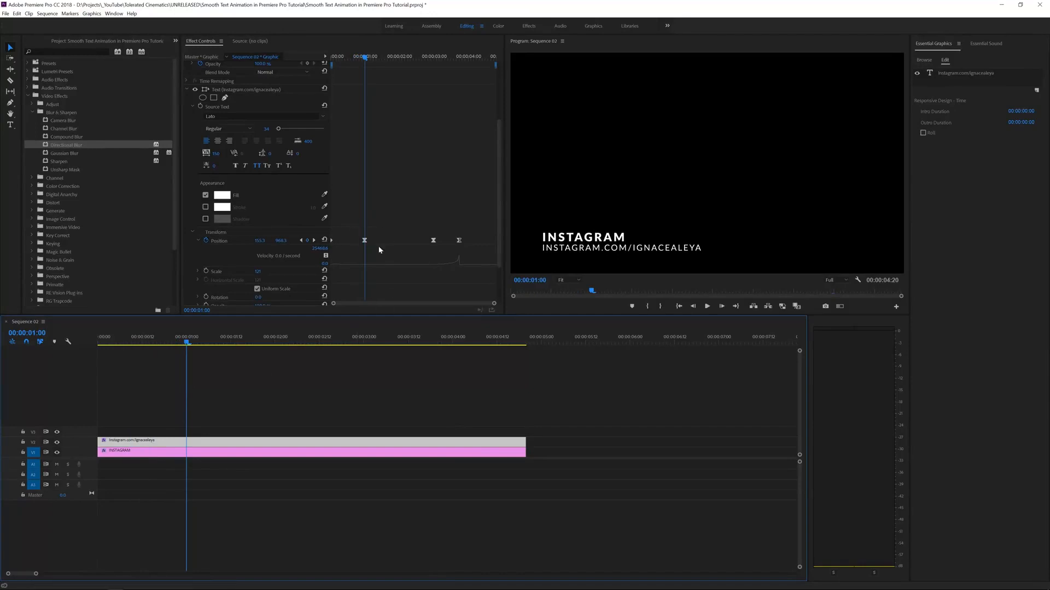
{"action": "scroll", "coordinate": [385, 225], "scroll_direction": "down", "scroll_amount": 3}
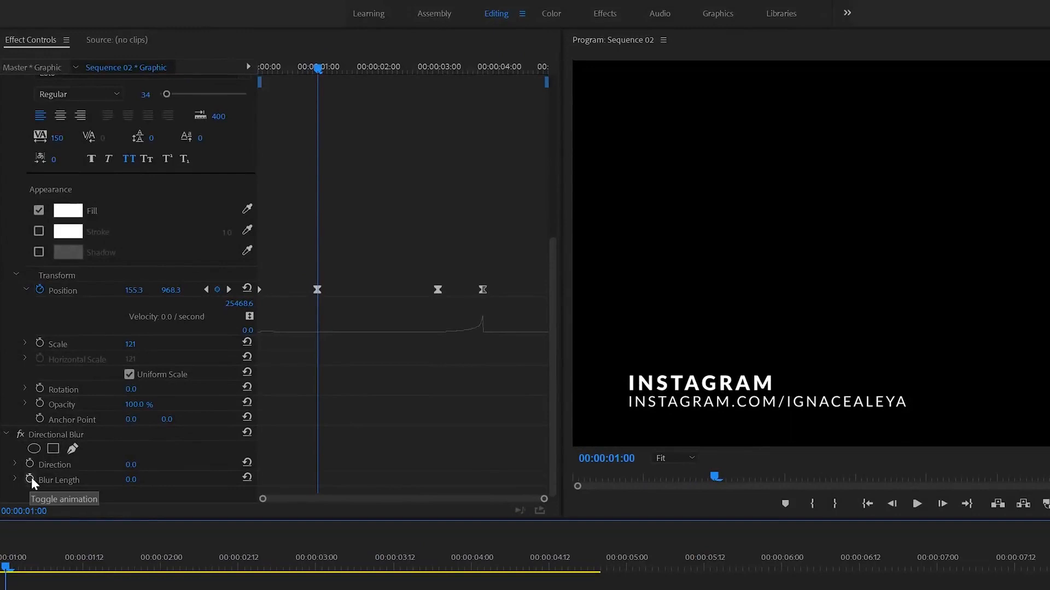
{"action": "left_click", "coordinate": [31, 478]}
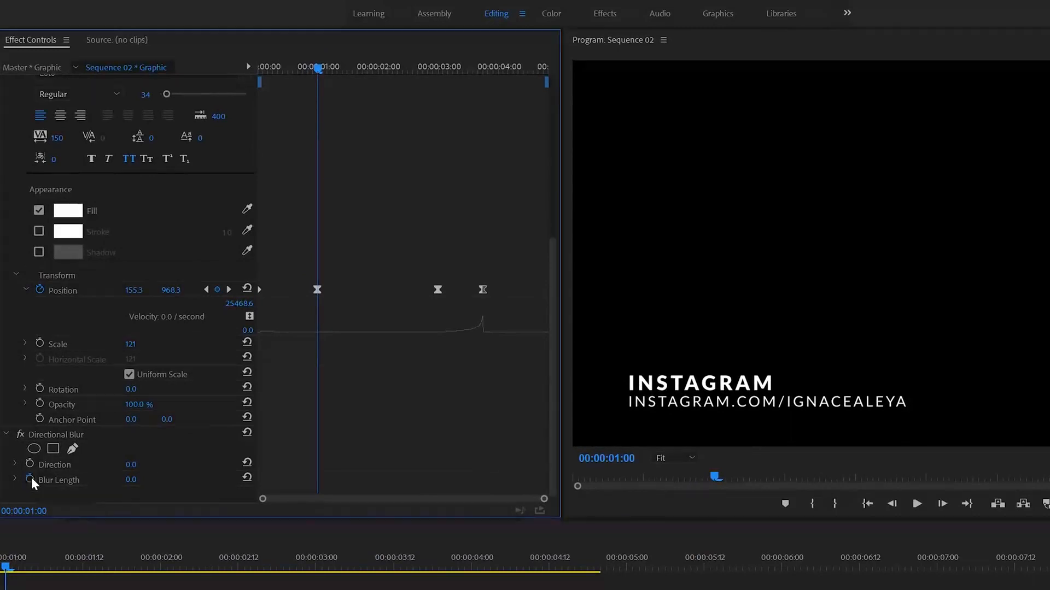
Try a blur direction of 90° on the URL line and return it to 0°
{"action": "left_click", "coordinate": [125, 464]}
{"action": "type", "text": "90"}
{"action": "key", "text": "Return"}
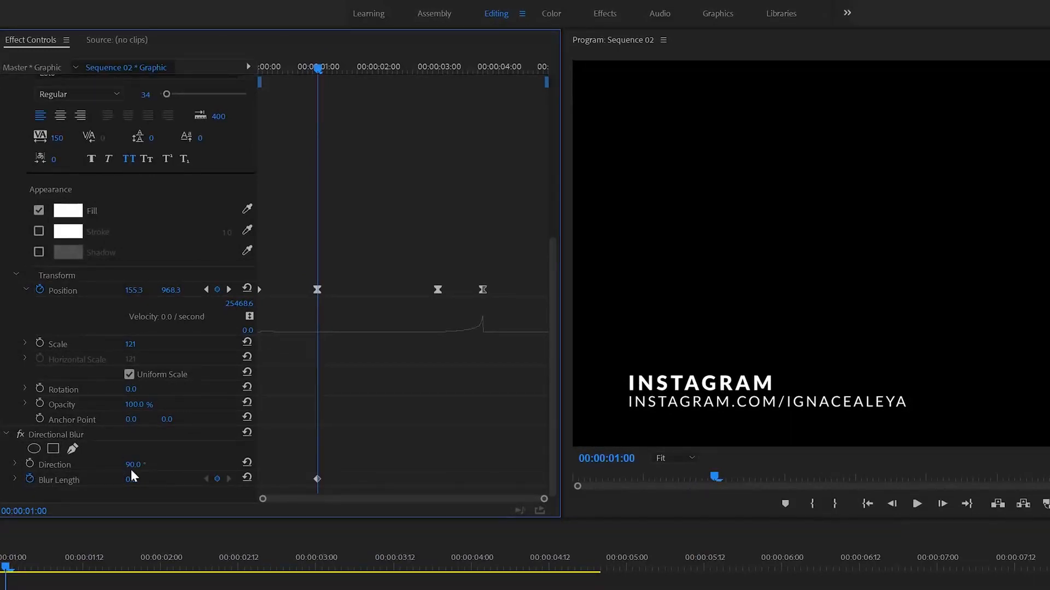
{"action": "left_click", "coordinate": [130, 469]}
{"action": "type", "text": "0"}
{"action": "key", "text": "Return"}
Set the URL line's Blur Length to 27 at 00:00:00:12 and move that keyframe to the start of the clip
{"action": "left_click_drag", "start_coordinate": [301, 67], "coordinate": [288, 68]}
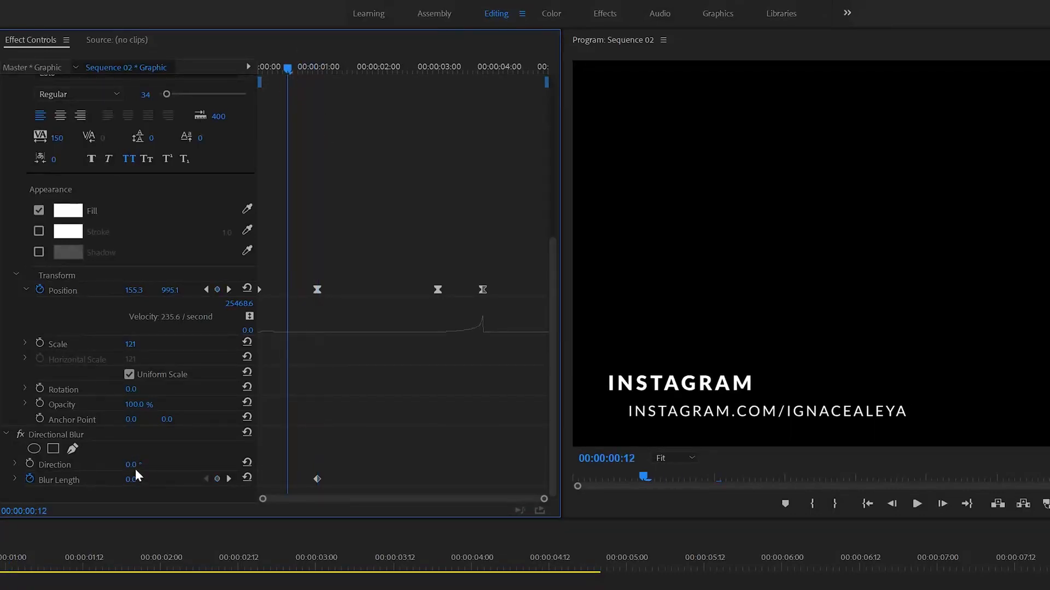
{"action": "left_click_drag", "start_coordinate": [131, 479], "coordinate": [142, 479]}
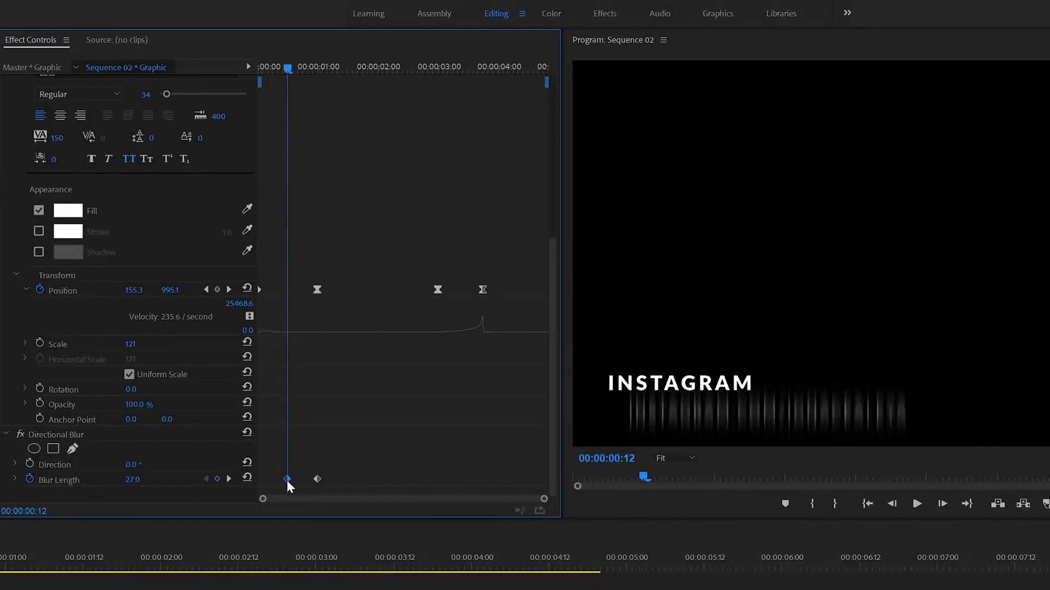
{"action": "left_click_drag", "start_coordinate": [288, 480], "coordinate": [261, 481]}
Ease the URL line's one-second Blur Length keyframe, lengthen its incoming curve handle and play the animation from the start
{"action": "left_click_drag", "start_coordinate": [278, 64], "coordinate": [310, 104]}
{"action": "left_click_drag", "start_coordinate": [343, 457], "coordinate": [300, 492]}
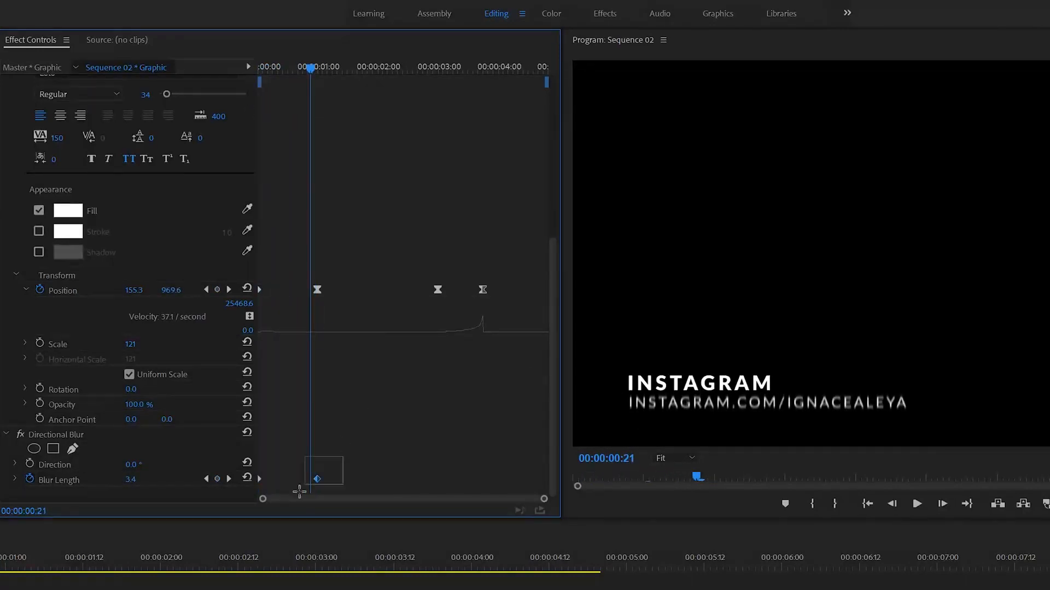
{"action": "right_click", "coordinate": [317, 480]}
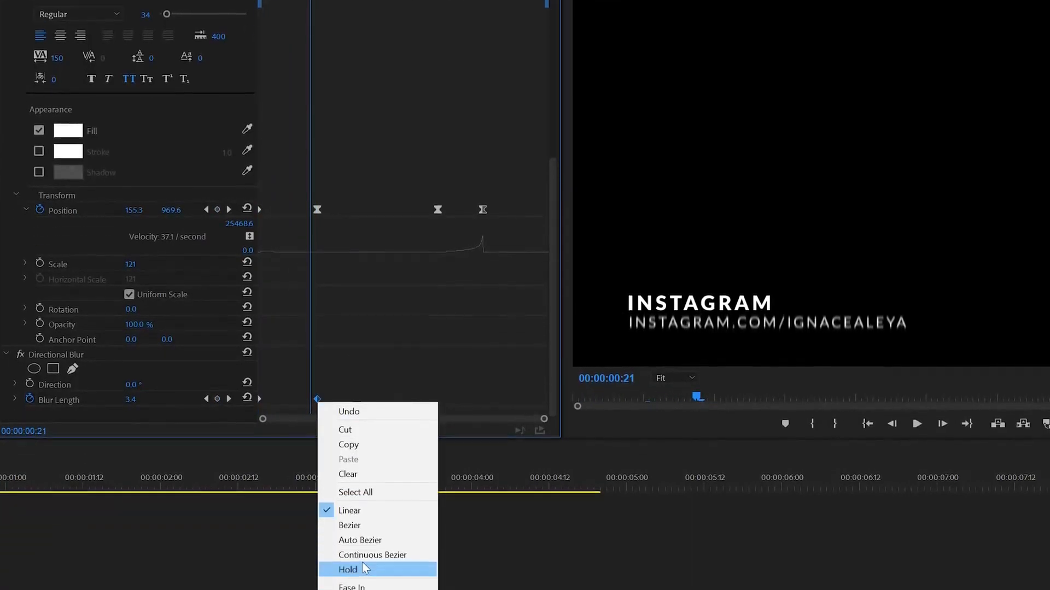
{"action": "left_click", "coordinate": [362, 568]}
{"action": "left_click", "coordinate": [15, 400]}
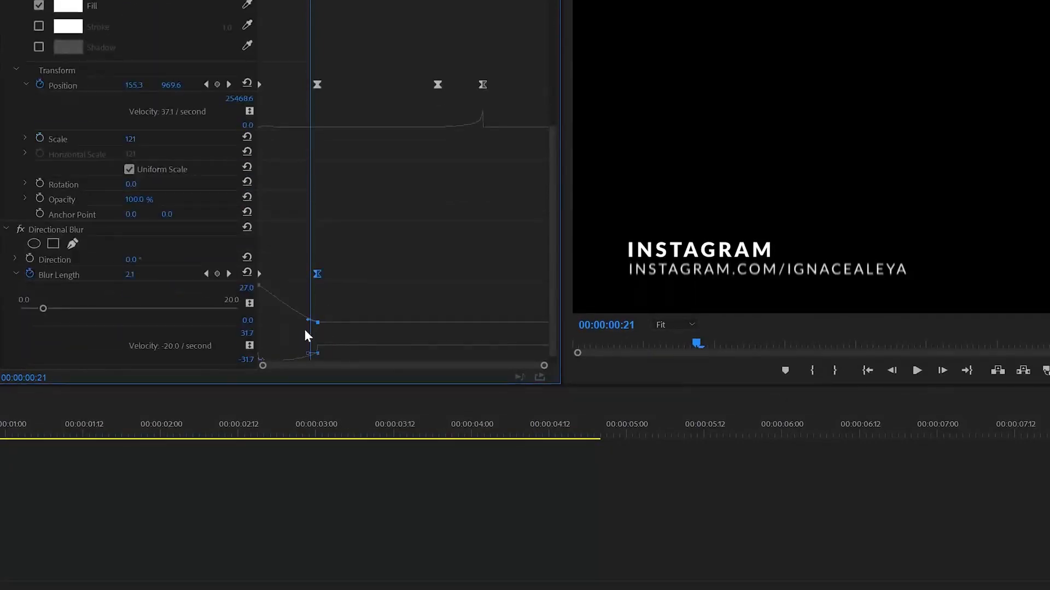
{"action": "left_click_drag", "start_coordinate": [308, 320], "coordinate": [295, 321]}
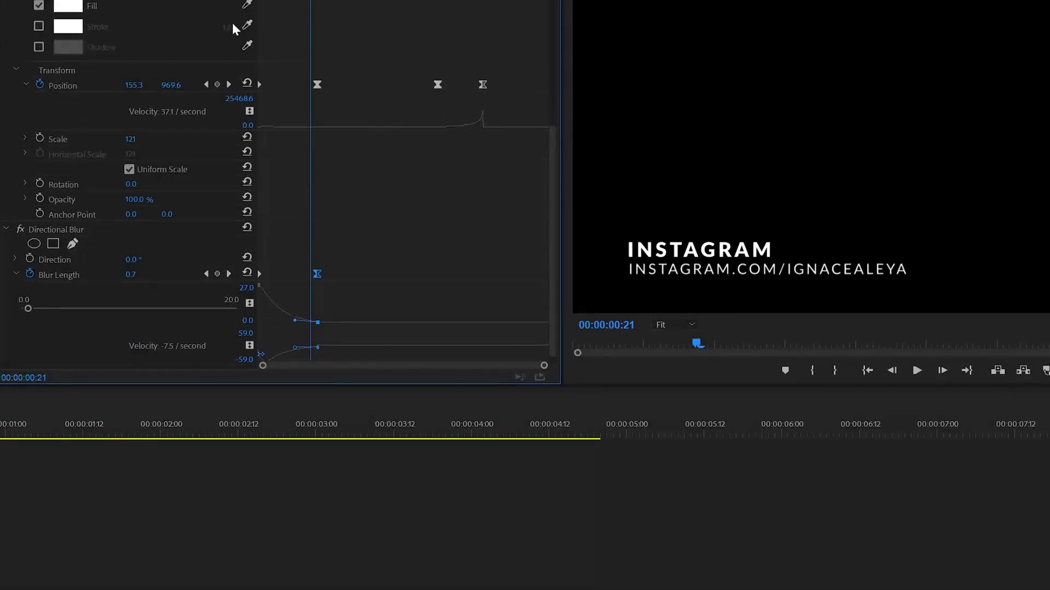
{"action": "left_click_drag", "start_coordinate": [310, 23], "coordinate": [183, 42]}
{"action": "key", "text": "space"}
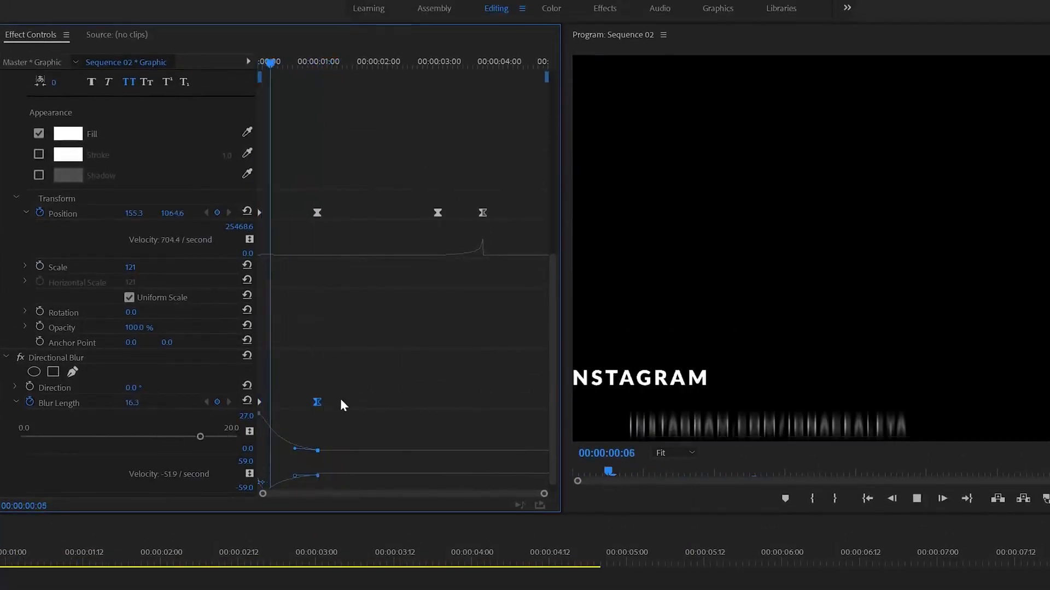
{"action": "key", "text": "space"}
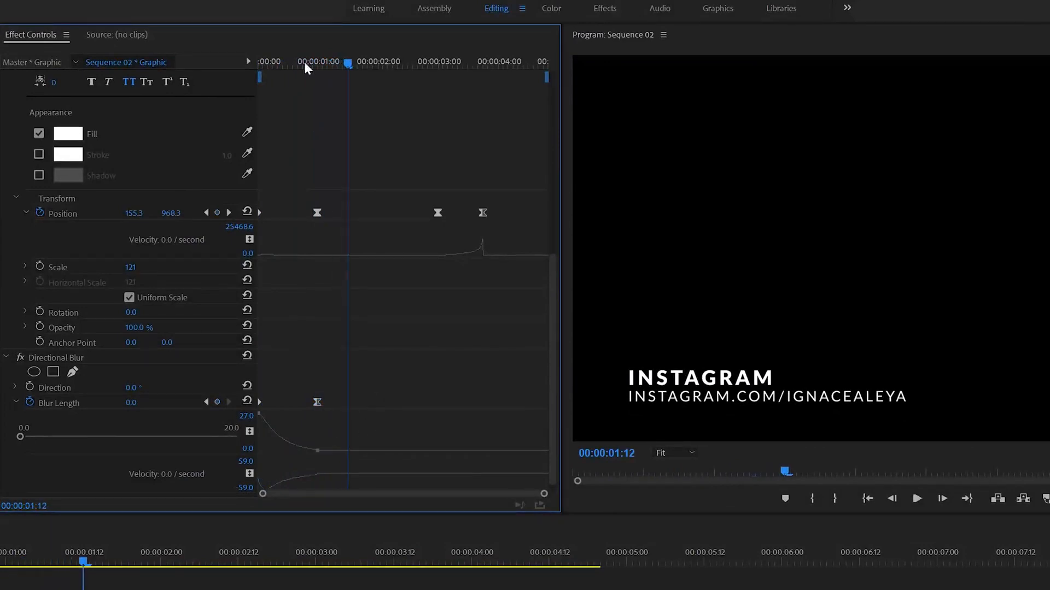
Set the URL line's Blur Length to 10 at the start of the clip and play the animation
{"action": "left_click_drag", "start_coordinate": [288, 71], "coordinate": [182, 70]}
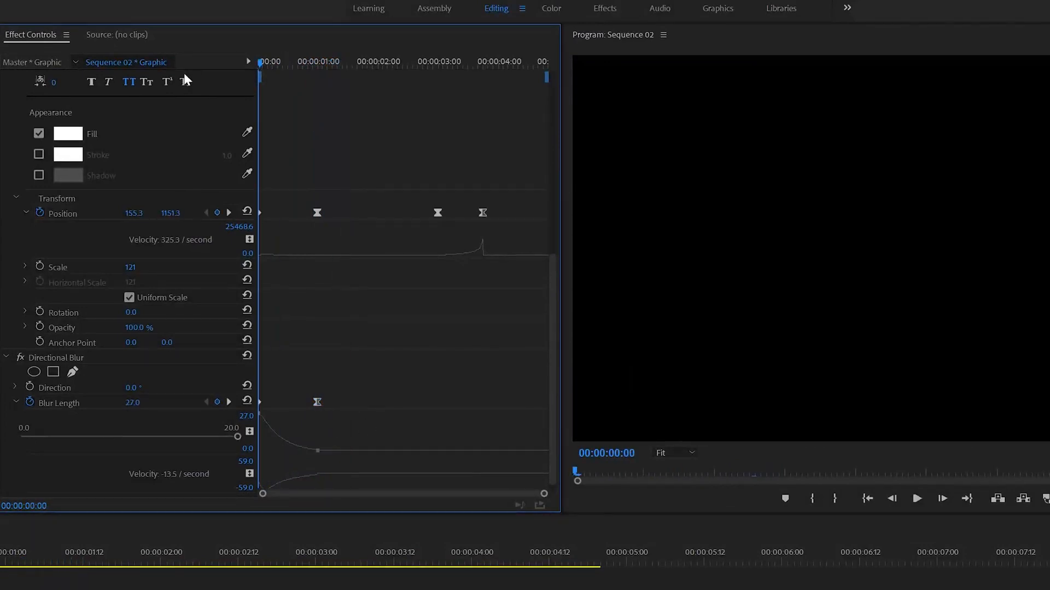
{"action": "left_click", "coordinate": [135, 405]}
{"action": "type", "text": "10"}
{"action": "key", "text": "Return"}
{"action": "key", "text": "space"}
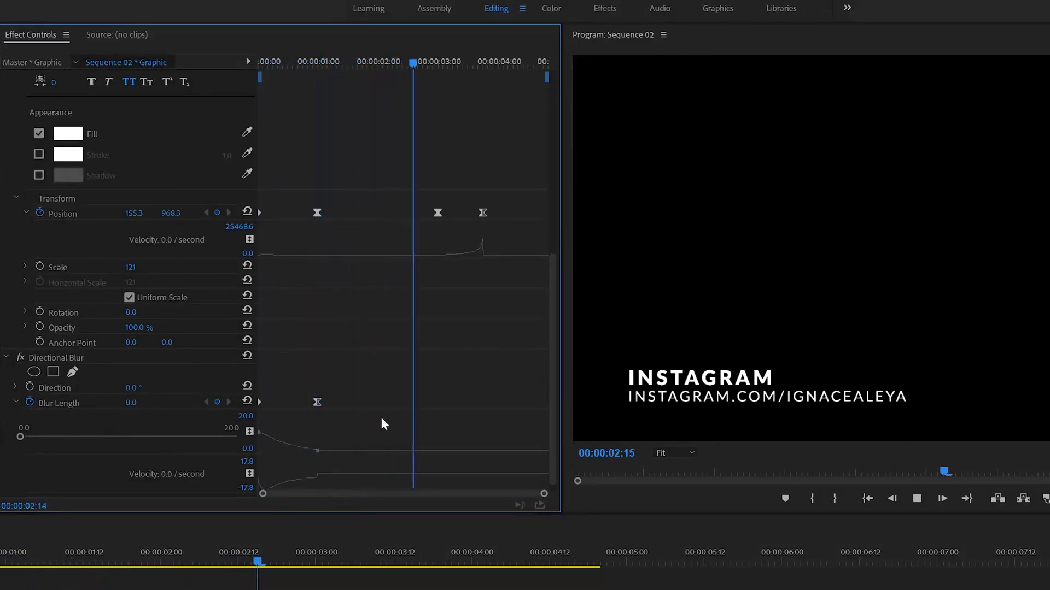
{"action": "key", "text": "space"}
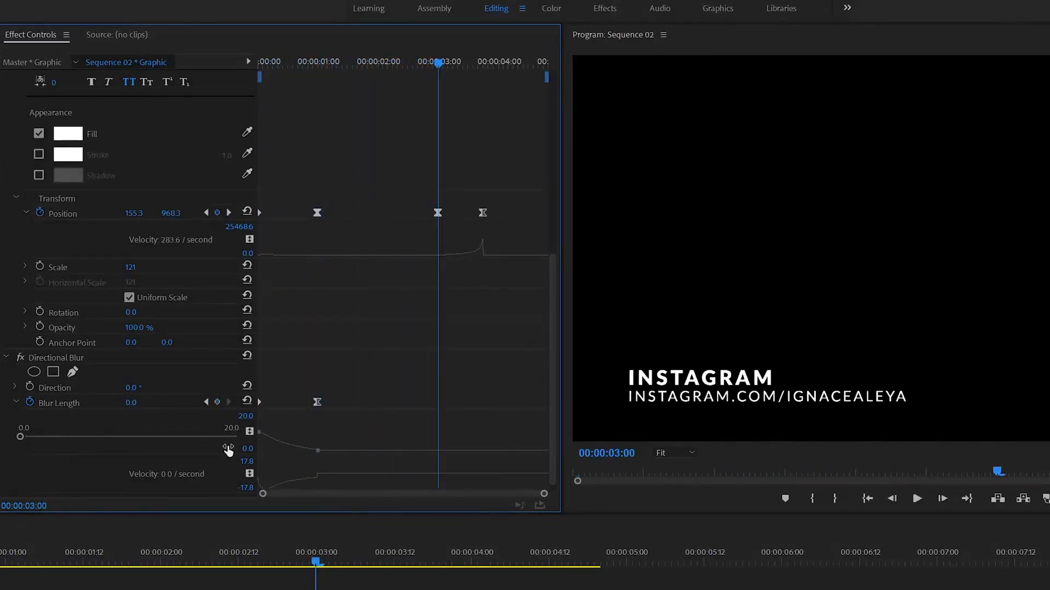
Add a Blur Length keyframe for the URL line at 00:00:03:00 and set Blur Length to 10 at 00:00:03:18
{"action": "left_click", "coordinate": [217, 402]}
{"action": "left_click_drag", "start_coordinate": [486, 61], "coordinate": [484, 62]}
{"action": "left_click", "coordinate": [131, 403]}
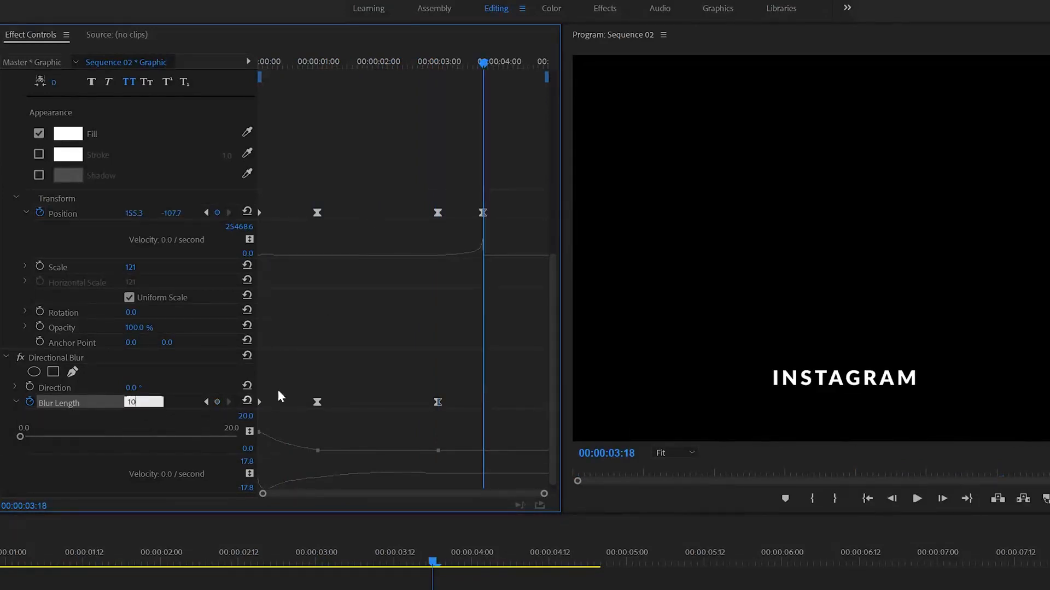
{"action": "type", "text": "10"}
{"action": "key", "text": "Return"}
Extend the outgoing curve handle of the URL line's three-second Blur Length keyframe and play the exit animation
{"action": "left_click", "coordinate": [448, 70]}
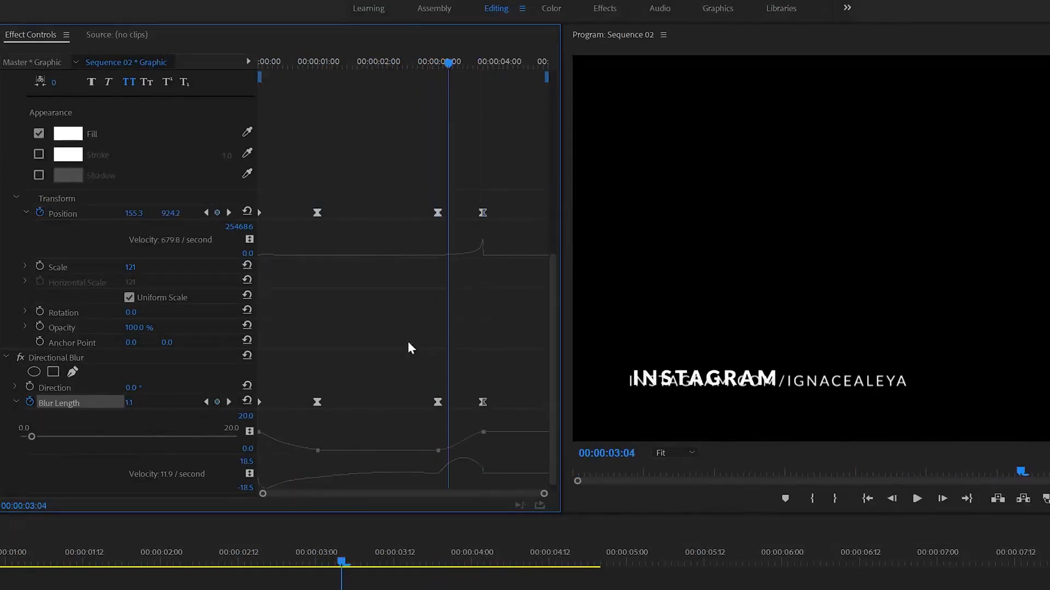
{"action": "left_click", "coordinate": [438, 451]}
{"action": "left_click_drag", "start_coordinate": [448, 453], "coordinate": [461, 449]}
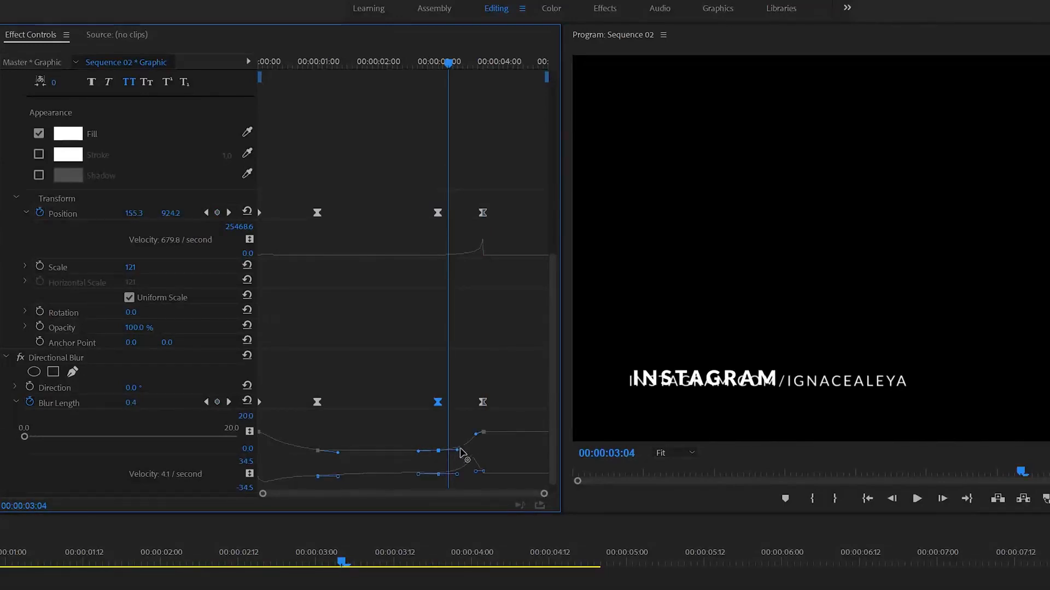
{"action": "left_click", "coordinate": [427, 64]}
{"action": "key", "text": "space"}
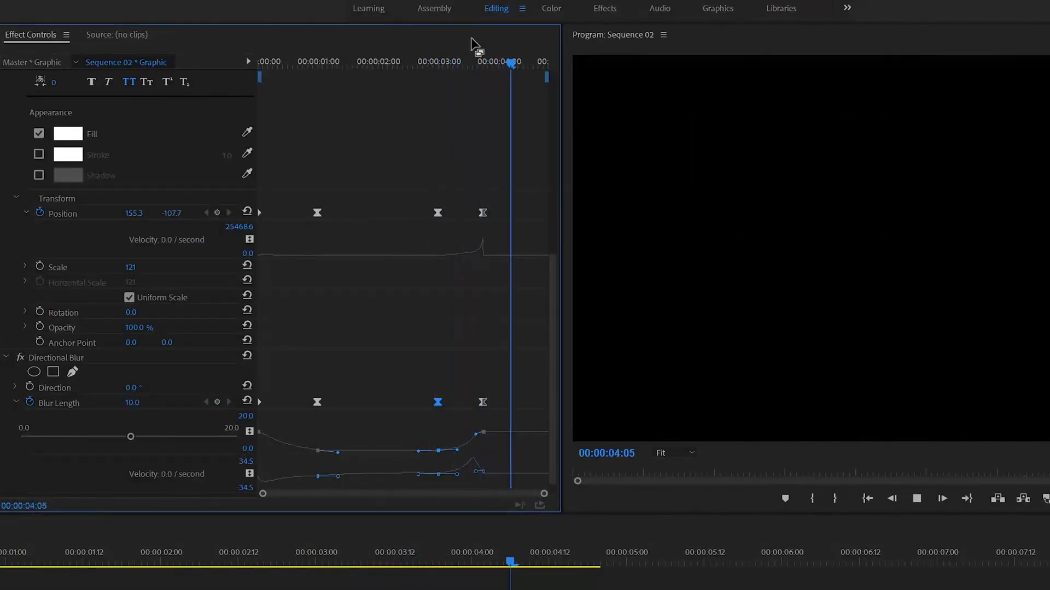
Set the URL line's last Blur Length keyframe to 25 and replay the animation
{"action": "left_click", "coordinate": [480, 60]}
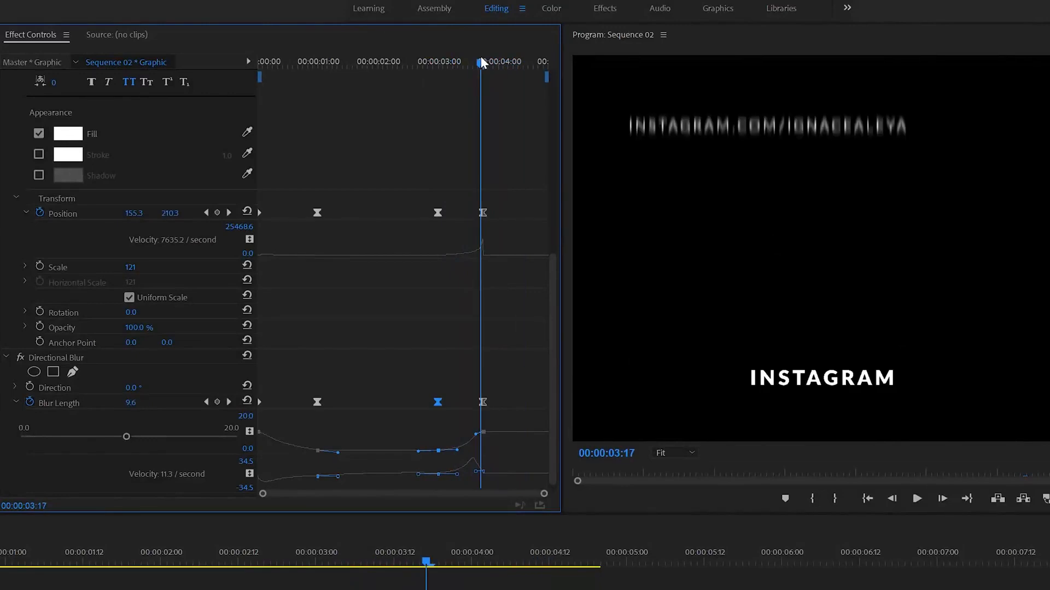
{"action": "left_click", "coordinate": [137, 403]}
{"action": "type", "text": "25"}
{"action": "key", "text": "Return"}
{"action": "left_click", "coordinate": [434, 61]}
{"action": "key", "text": "space"}
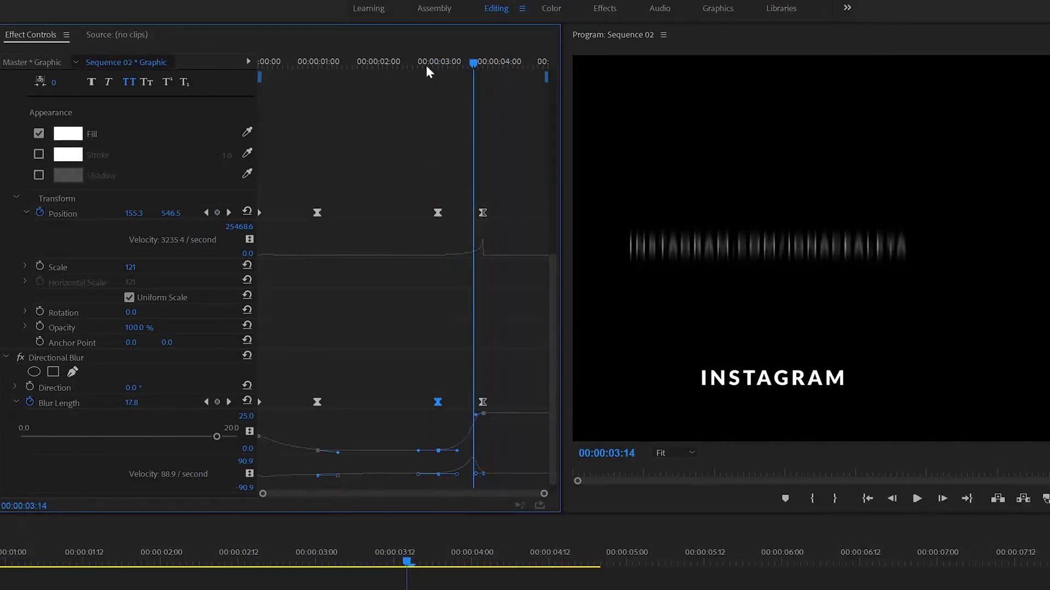
{"action": "left_click_drag", "start_coordinate": [426, 65], "coordinate": [372, 72]}
{"action": "key", "text": "space"}
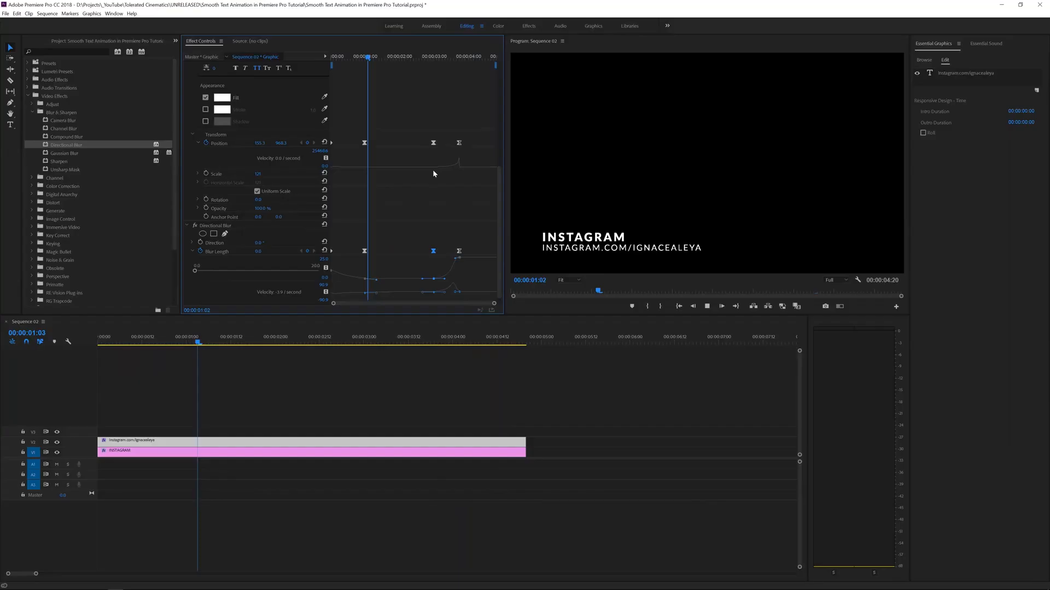
{"action": "key", "text": "space"}
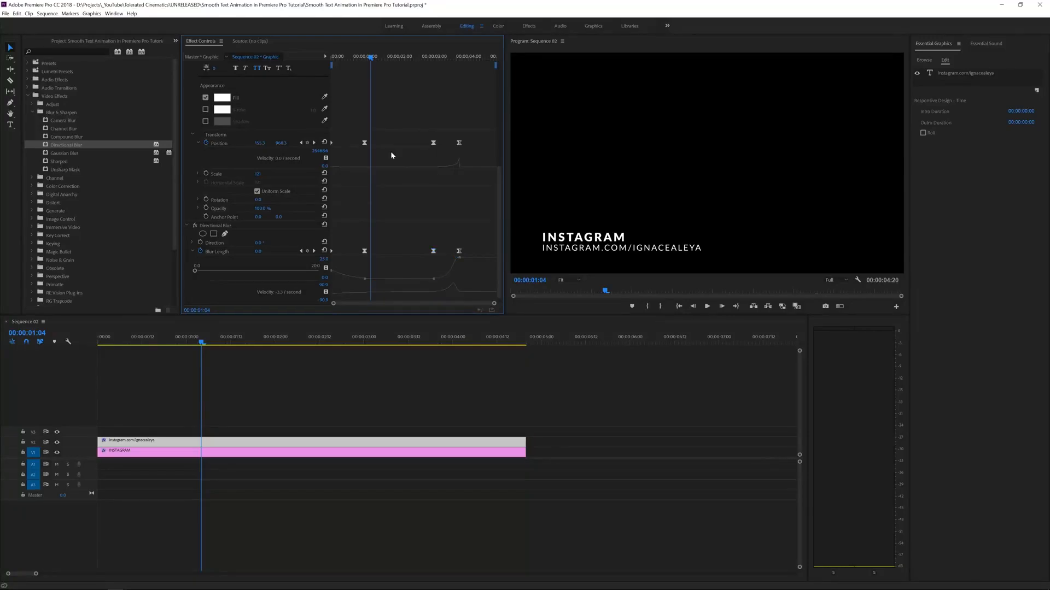
Select the INSTAGRAM text clip and apply the Directional Blur effect to it
{"action": "left_click", "coordinate": [154, 453]}
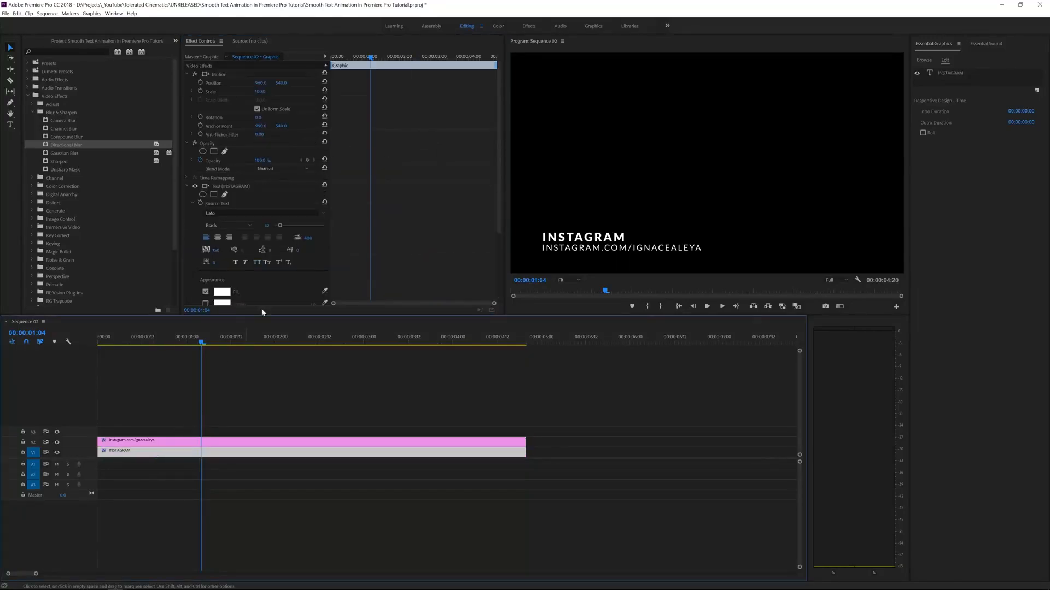
{"action": "scroll", "coordinate": [262, 306], "scroll_direction": "down", "scroll_amount": 3}
{"action": "left_click_drag", "start_coordinate": [65, 158], "coordinate": [154, 452]}
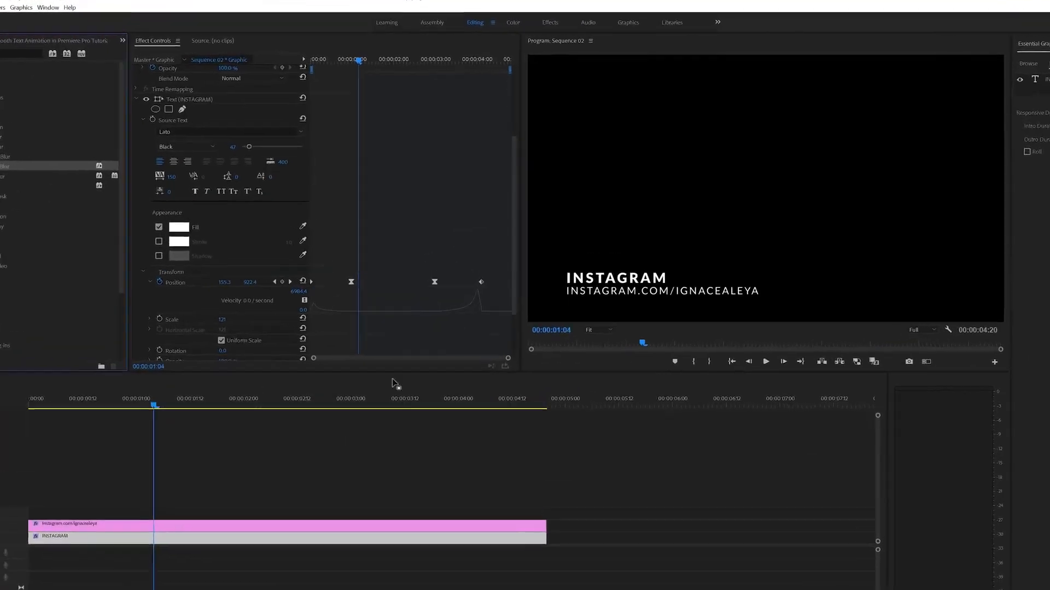
Add Blur Length keyframes of 0 to the INSTAGRAM line's Directional Blur at 00:00:01:00 and 00:00:03:00
{"action": "left_click_drag", "start_coordinate": [361, 56], "coordinate": [322, 68]}
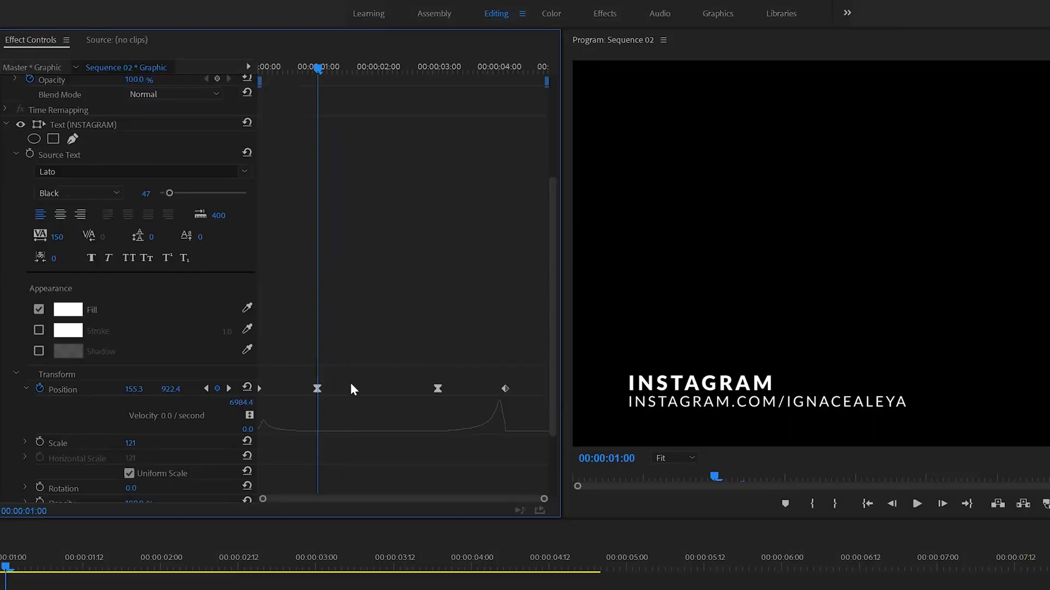
{"action": "scroll", "coordinate": [337, 375], "scroll_direction": "down", "scroll_amount": 3}
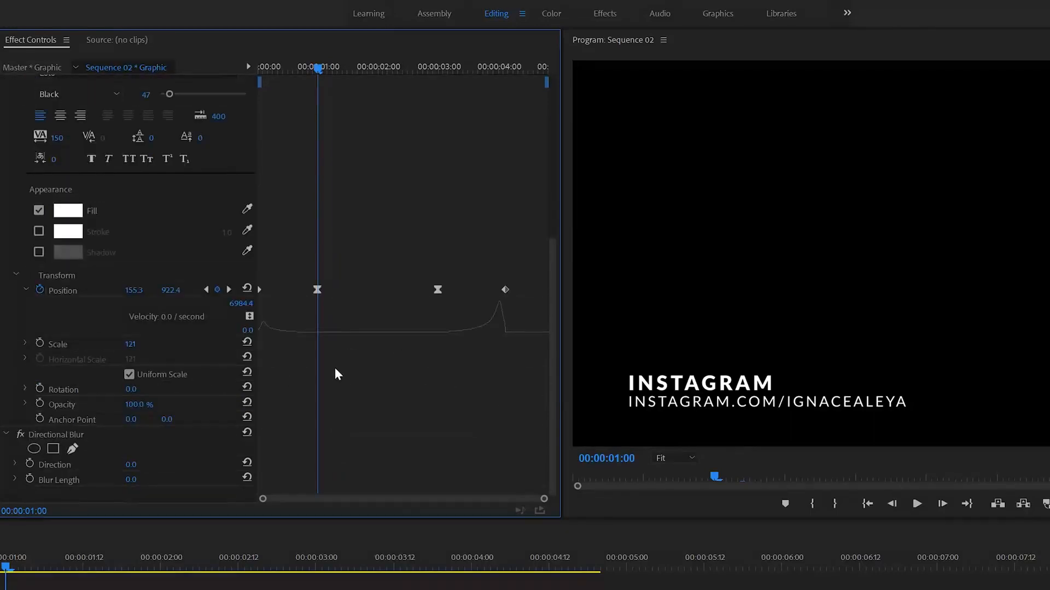
{"action": "left_click", "coordinate": [30, 480]}
{"action": "left_click", "coordinate": [441, 71]}
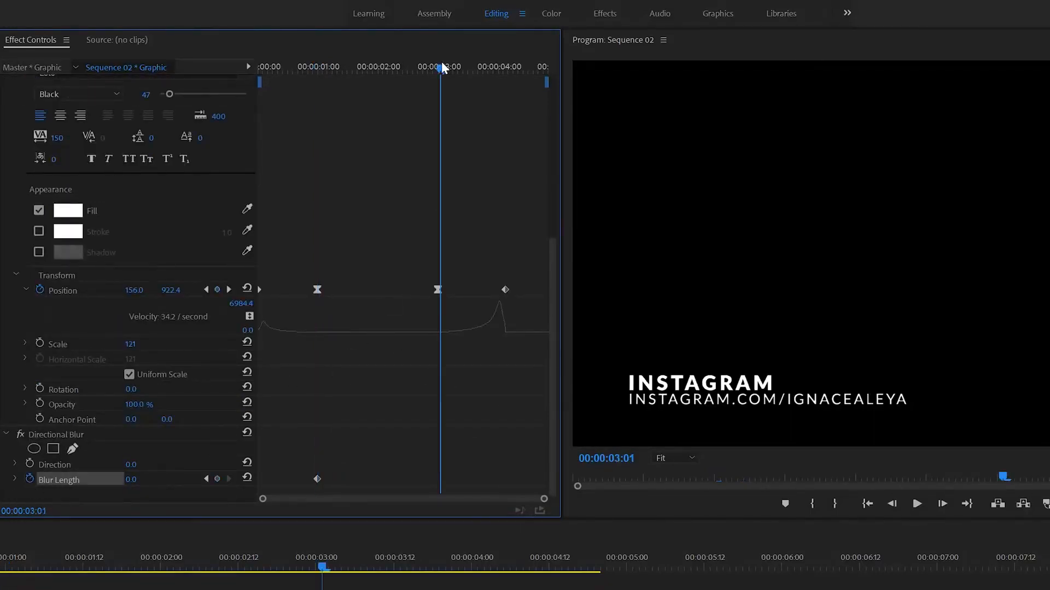
{"action": "left_click", "coordinate": [218, 480]}
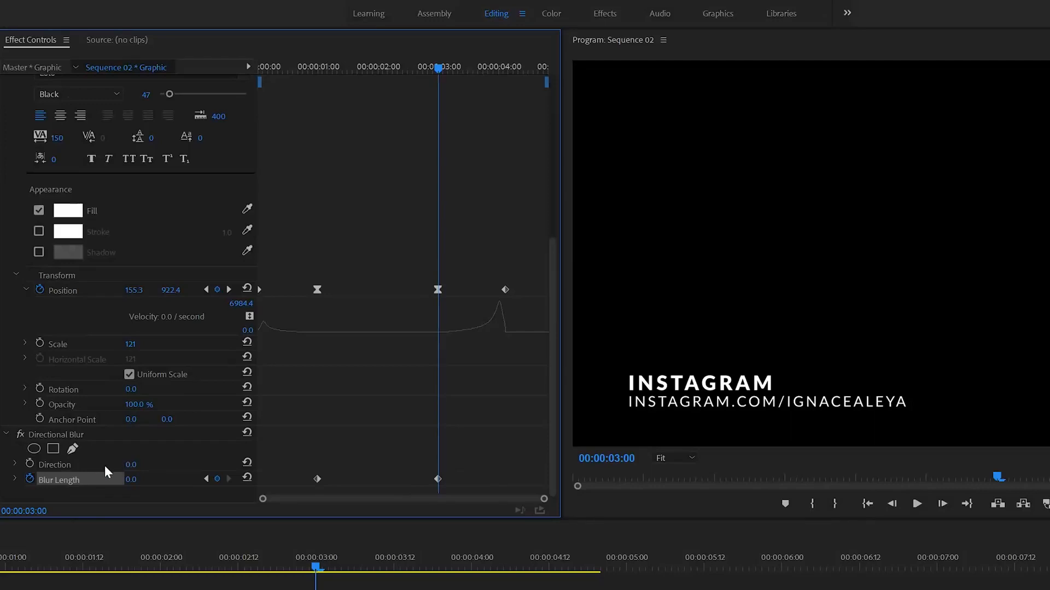
Set the INSTAGRAM line's blur direction to 90° and its Blur Length to 25 at the start of the clip
{"action": "left_click", "coordinate": [149, 462]}
{"action": "type", "text": "90"}
{"action": "key", "text": "Return"}
{"action": "key", "text": "Home"}
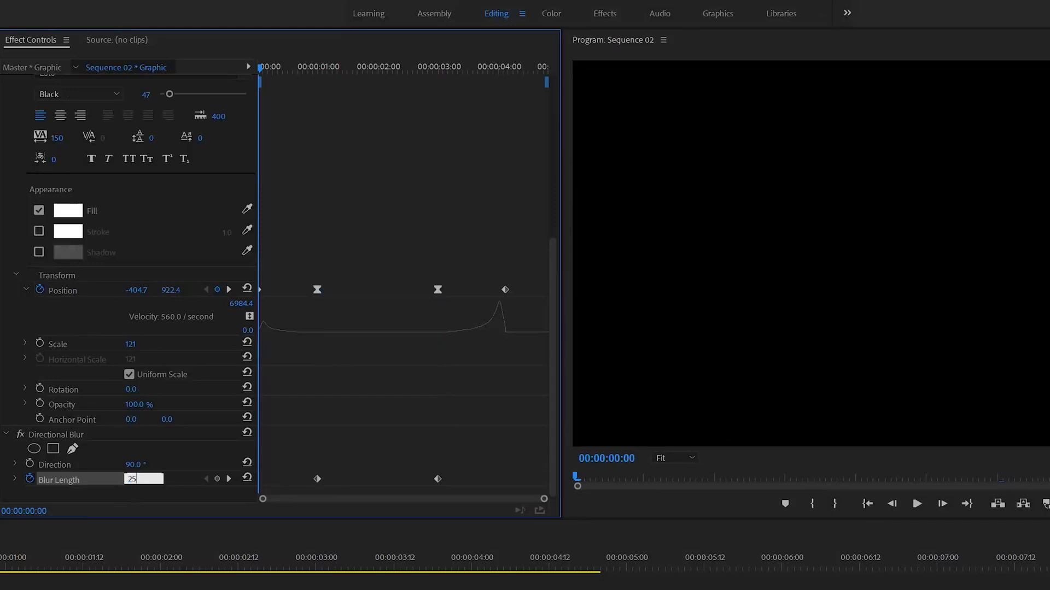
Set the INSTAGRAM line's Blur Length to 25 at 00:00:04:03 and smooth the interpolation of its two middle blur keyframes
{"action": "left_click_drag", "start_coordinate": [488, 67], "coordinate": [506, 74]}
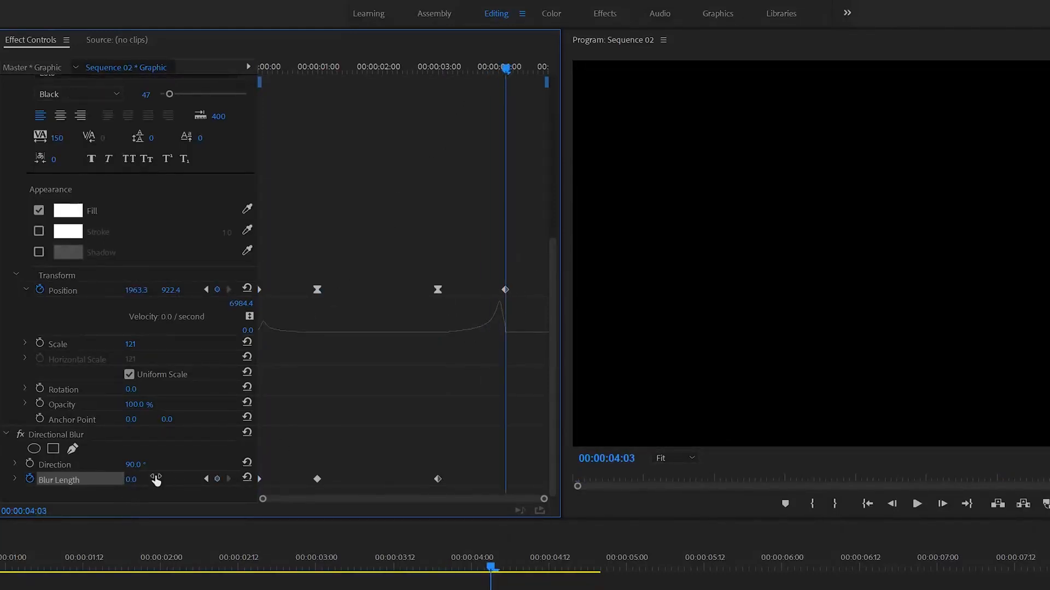
{"action": "left_click_drag", "start_coordinate": [144, 476], "coordinate": [303, 497]}
{"action": "left_click_drag", "start_coordinate": [455, 457], "coordinate": [430, 481]}
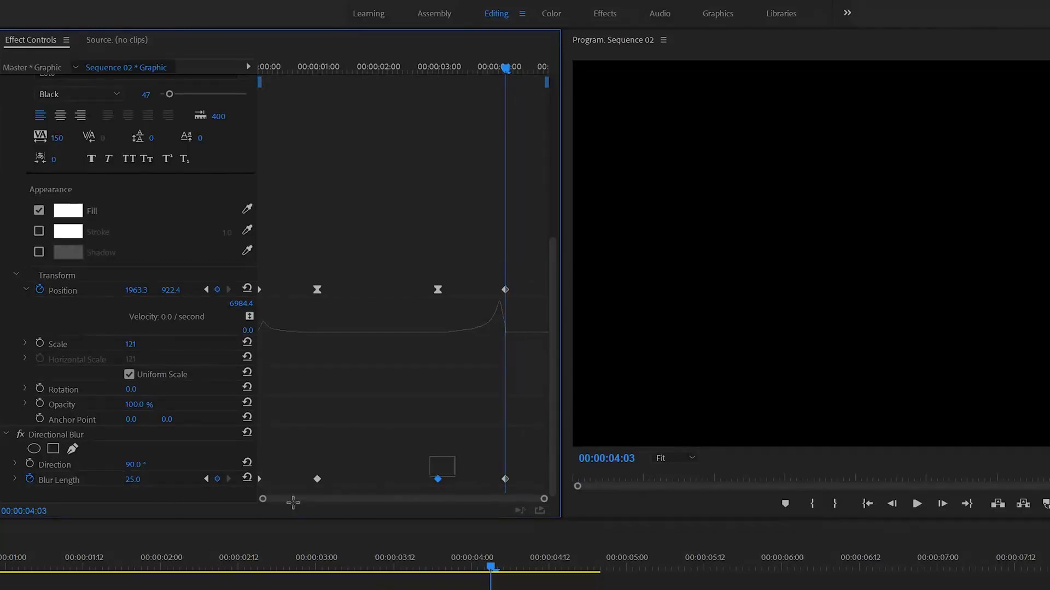
{"action": "right_click", "coordinate": [315, 480]}
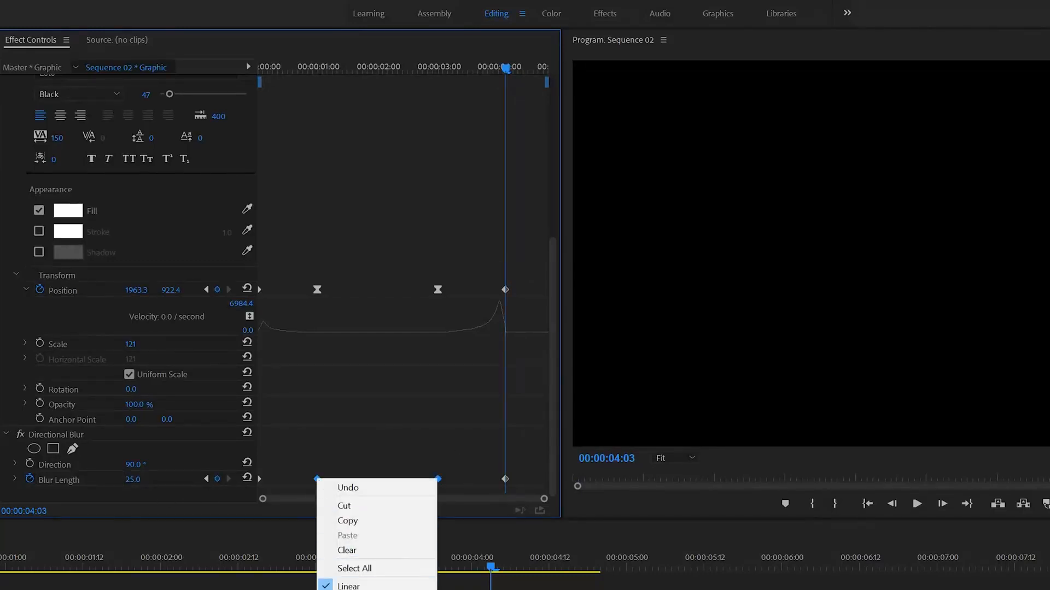
{"action": "left_click", "coordinate": [353, 589]}
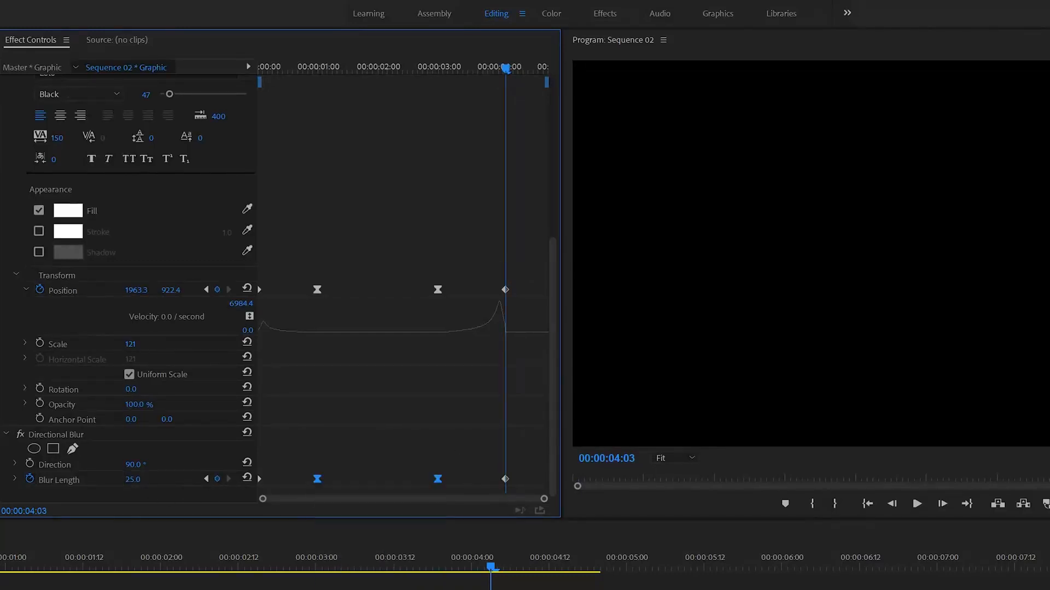
Lengthen the velocity handles of the two middle Blur Length keyframes to flatten the blur curve between them and ease it out
{"action": "left_click", "coordinate": [15, 478]}
{"action": "scroll", "coordinate": [15, 476], "scroll_direction": "down", "scroll_amount": 3}
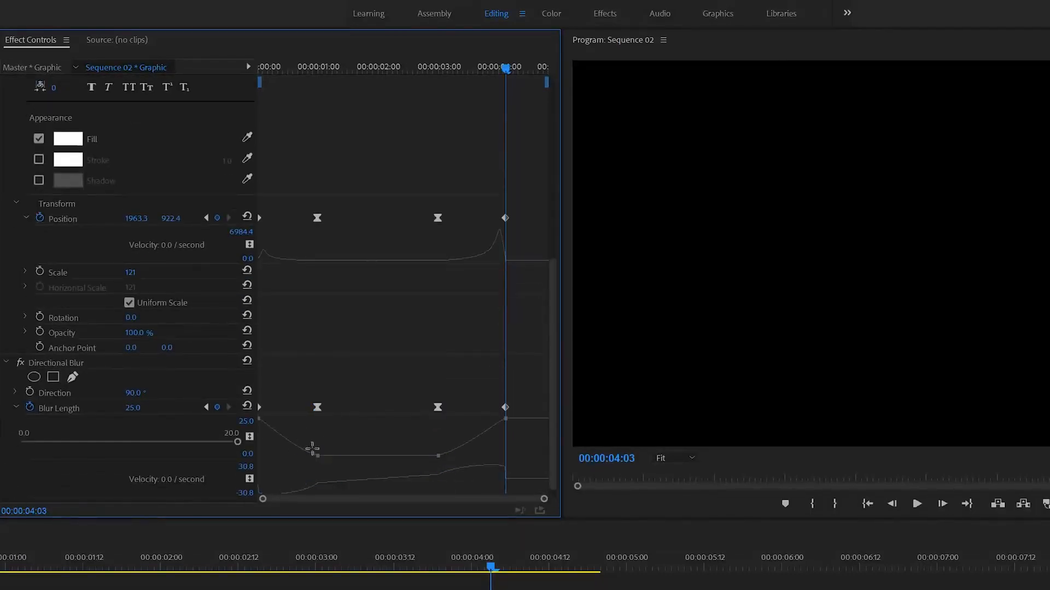
{"action": "left_click", "coordinate": [317, 455]}
{"action": "scroll", "coordinate": [326, 489], "scroll_direction": "down", "scroll_amount": 1}
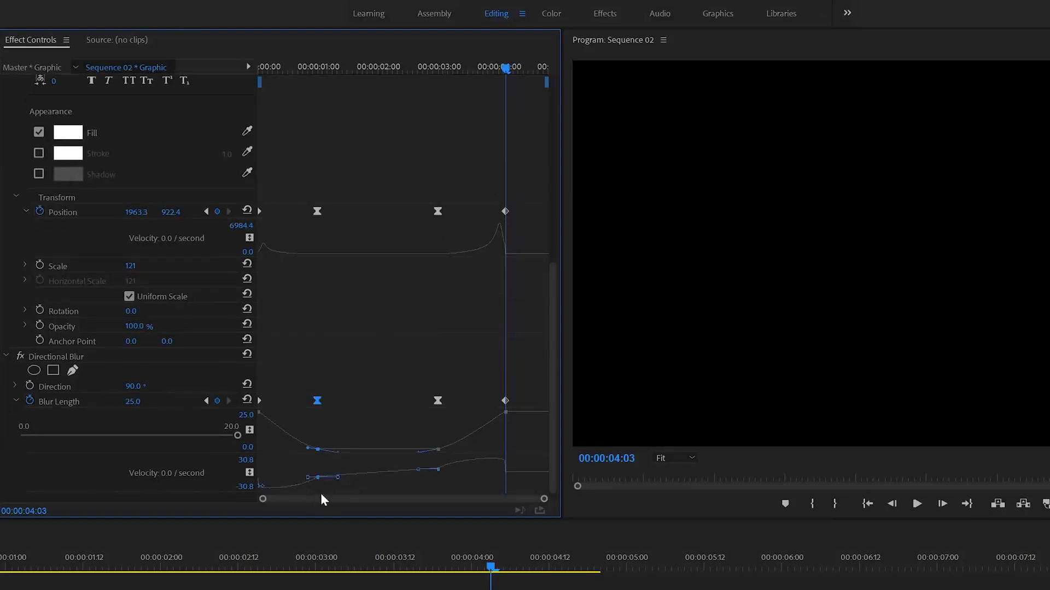
{"action": "left_click_drag", "start_coordinate": [337, 480], "coordinate": [360, 476]}
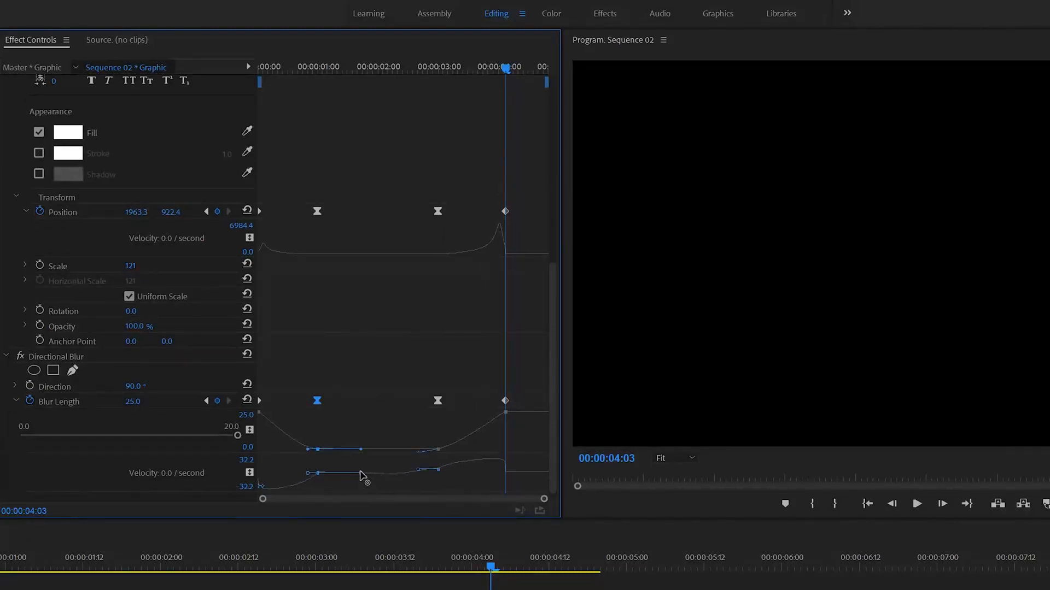
{"action": "mouse_move", "coordinate": [415, 436]}
{"action": "left_mouse_down"}
{"action": "mouse_move", "coordinate": [478, 511]}
{"action": "mouse_move", "coordinate": [466, 505]}
{"action": "left_mouse_up"}
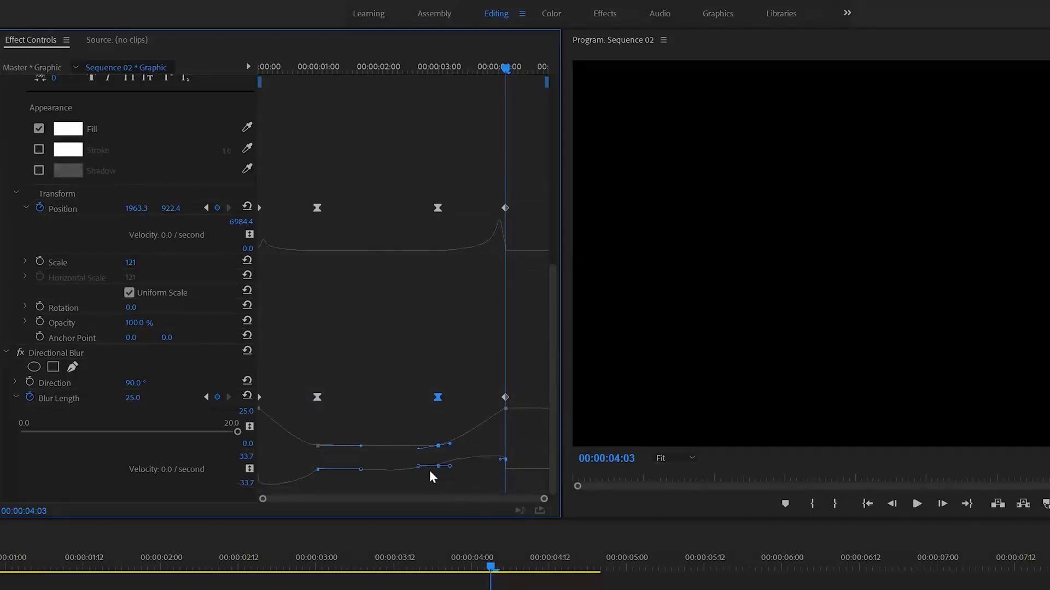
{"action": "left_click_drag", "start_coordinate": [417, 465], "coordinate": [477, 469]}
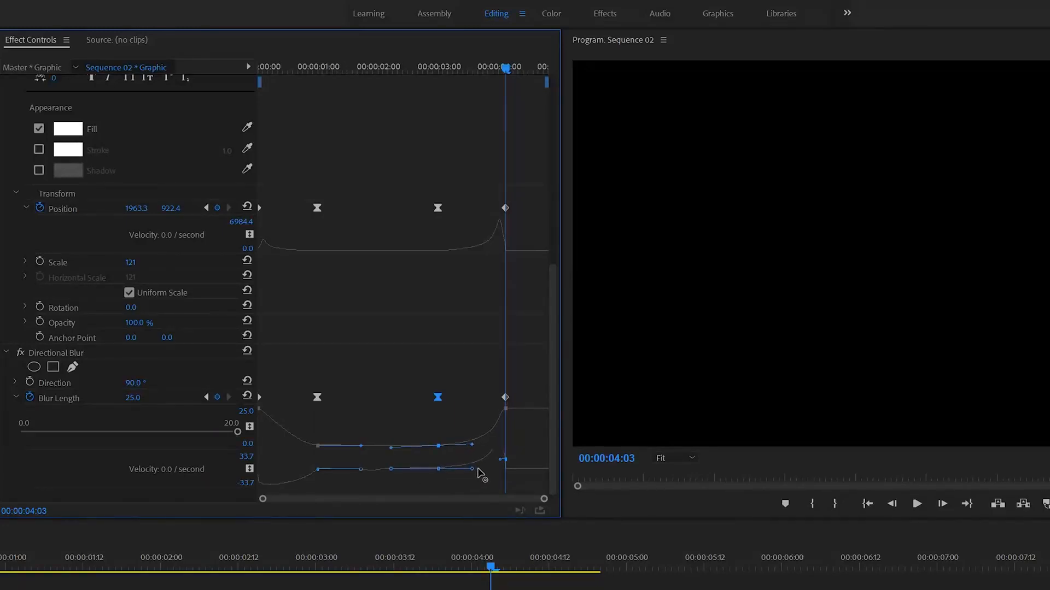
Replay the title animation from the start to check the directional blur on both lines
{"action": "key", "text": "Home"}
{"action": "key", "text": "space"}
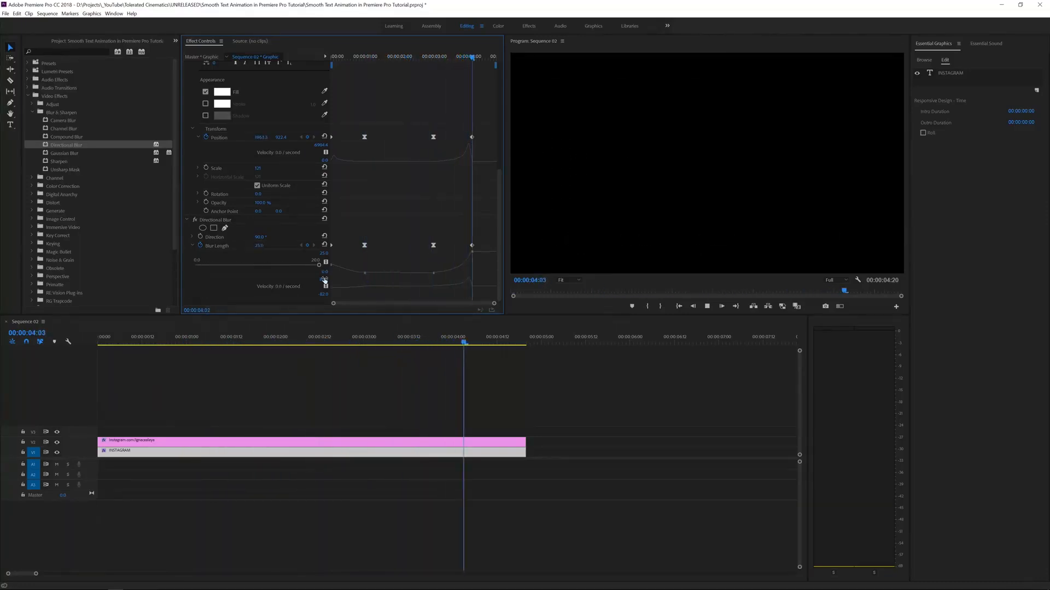
{"action": "left_click", "coordinate": [424, 57]}
{"action": "key", "text": "Home"}
{"action": "key", "text": "space"}
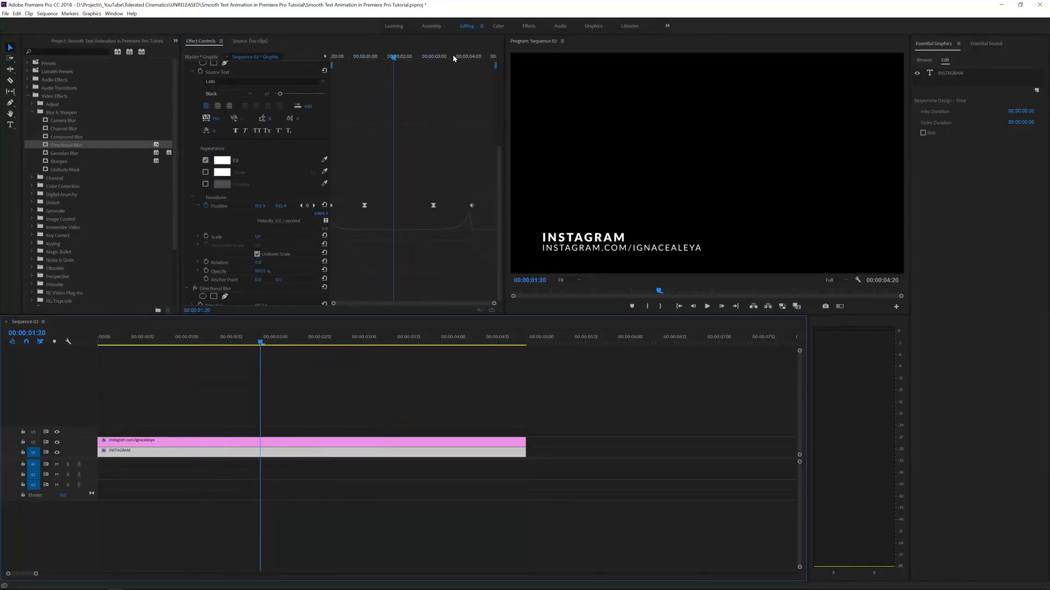
Trim the INSTAGRAM clip's end to 00:00:04:03 and set its responsive intro and outro durations to 00:00:01:08 each
{"action": "left_click_drag", "start_coordinate": [453, 56], "coordinate": [472, 74]}
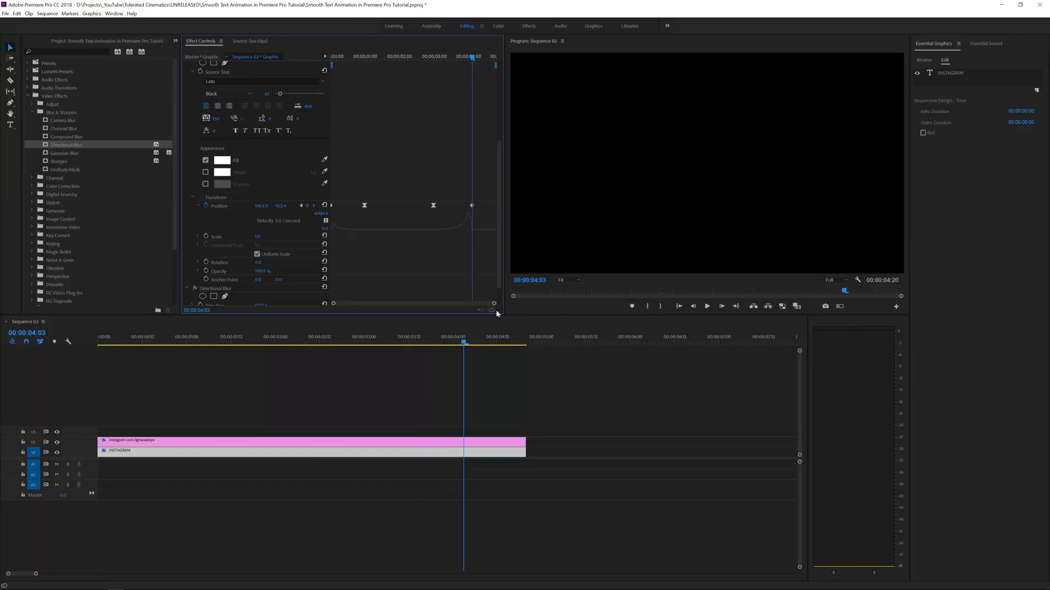
{"action": "left_click_drag", "start_coordinate": [521, 459], "coordinate": [463, 449]}
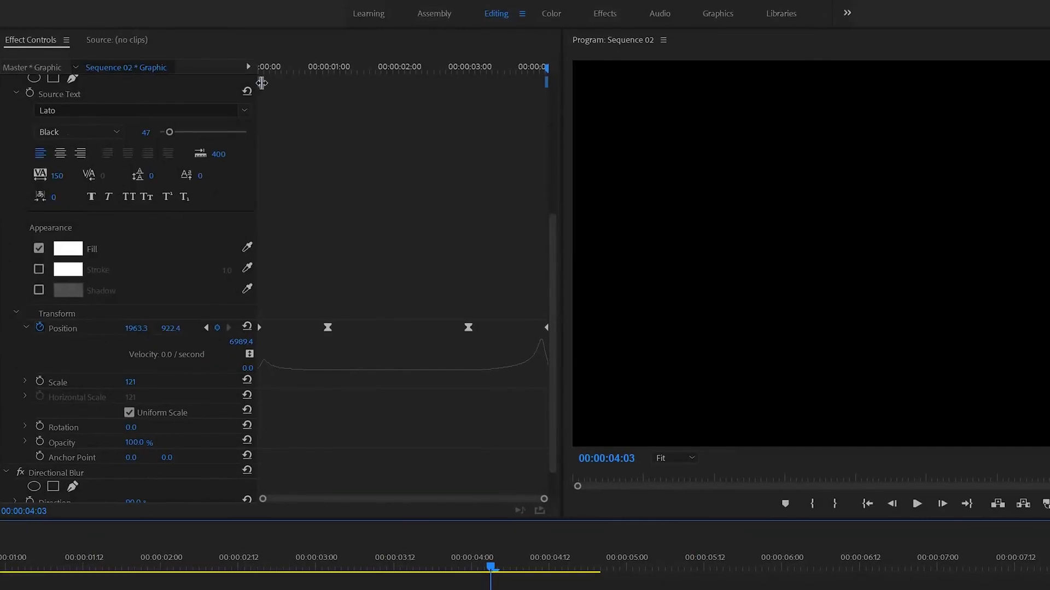
{"action": "left_click_drag", "start_coordinate": [262, 83], "coordinate": [345, 83]}
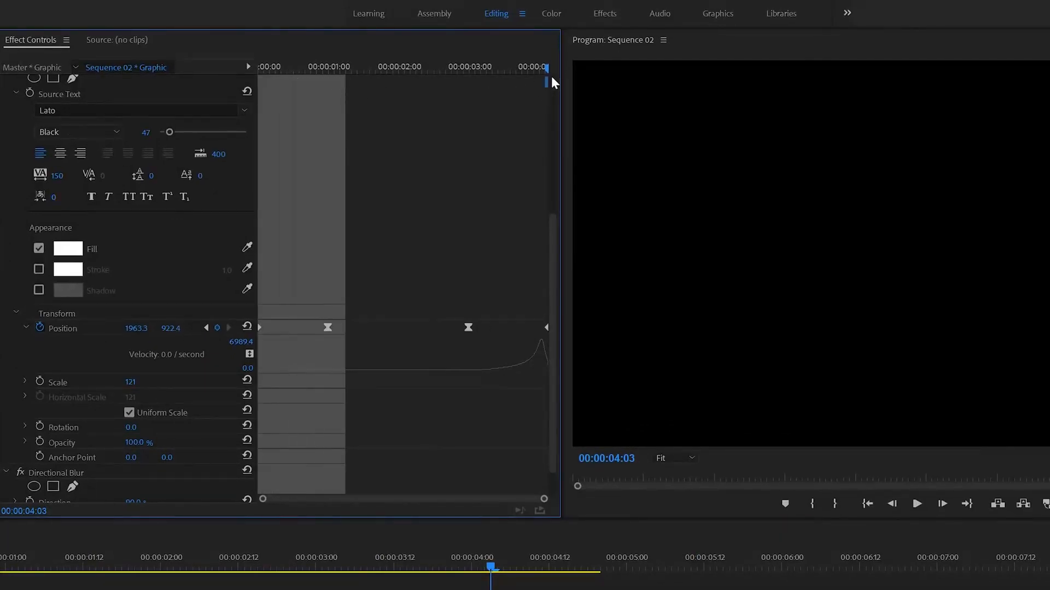
{"action": "left_click_drag", "start_coordinate": [545, 85], "coordinate": [460, 85]}
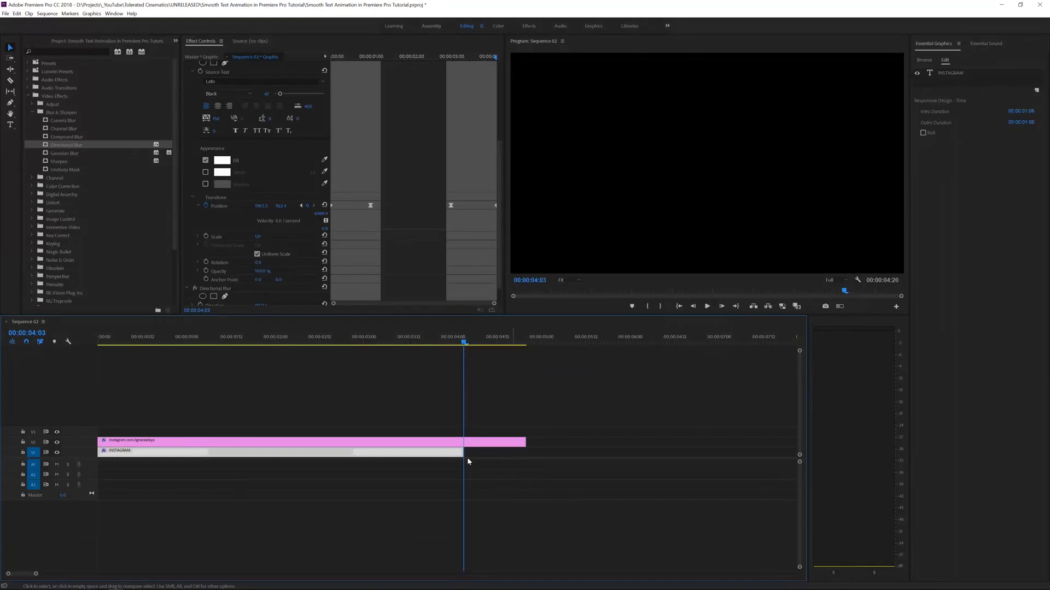
Extend the INSTAGRAM clip's end to 00:00:05:07 and replay the sequence to check its protected intro and outro
{"action": "left_click_drag", "start_coordinate": [483, 452], "coordinate": [571, 447]}
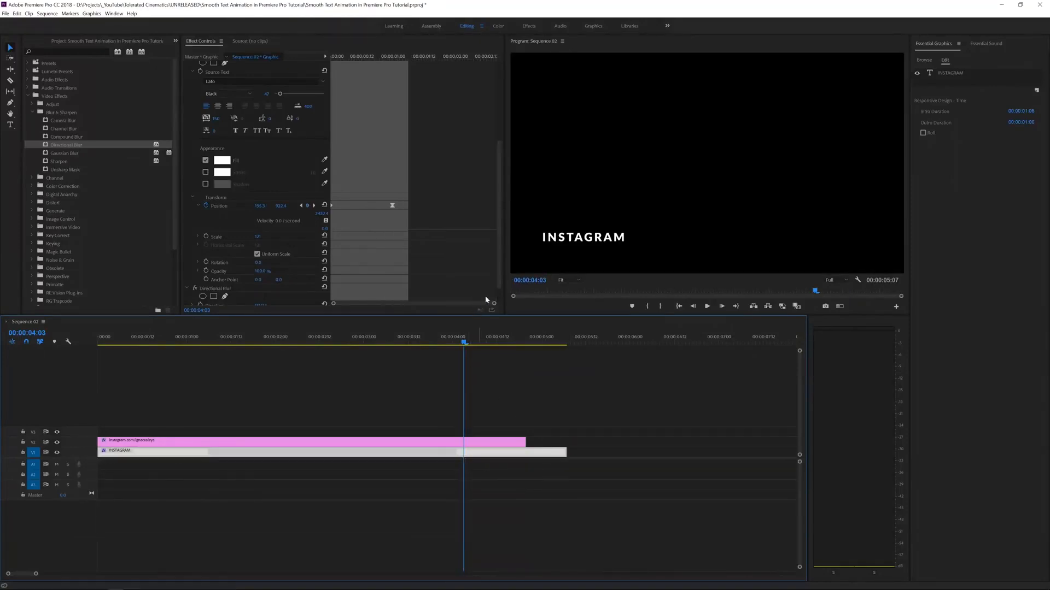
{"action": "left_click", "coordinate": [540, 395]}
{"action": "left_click", "coordinate": [529, 453]}
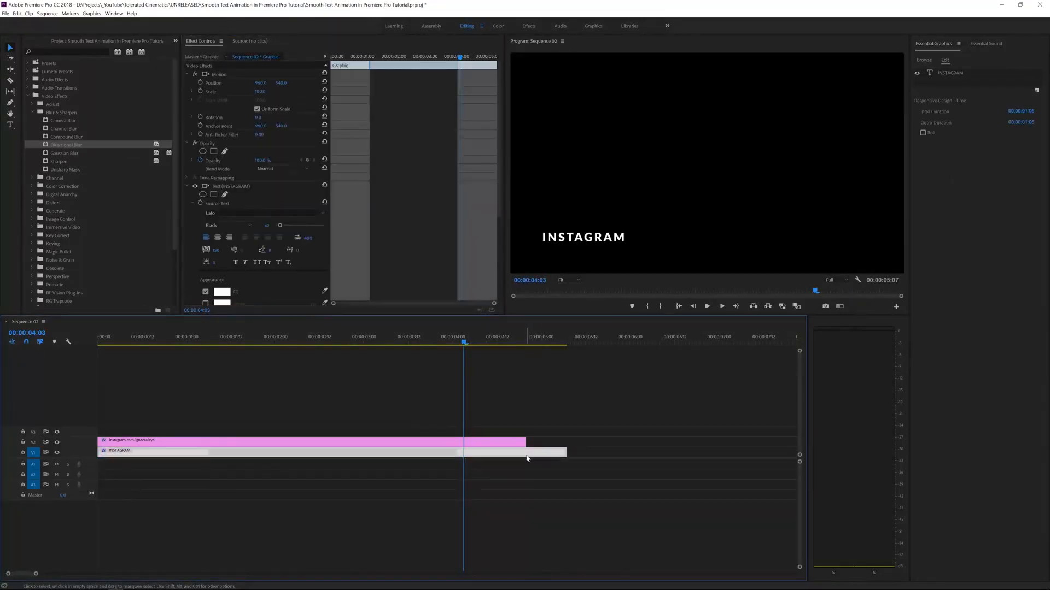
{"action": "scroll", "coordinate": [428, 228], "scroll_direction": "down", "scroll_amount": 4}
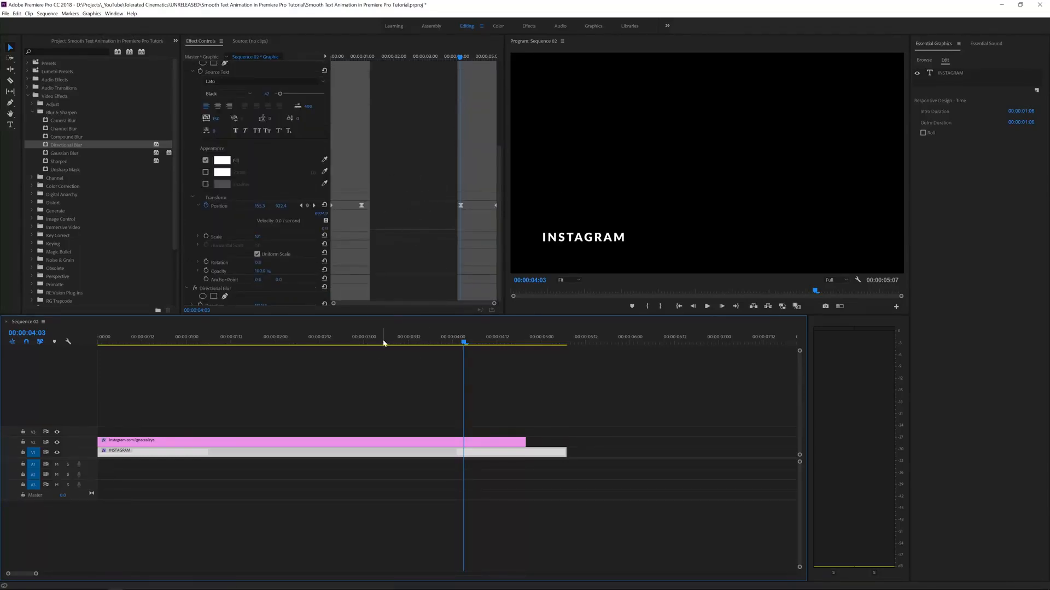
{"action": "key", "text": "Home"}
{"action": "key", "text": "space"}
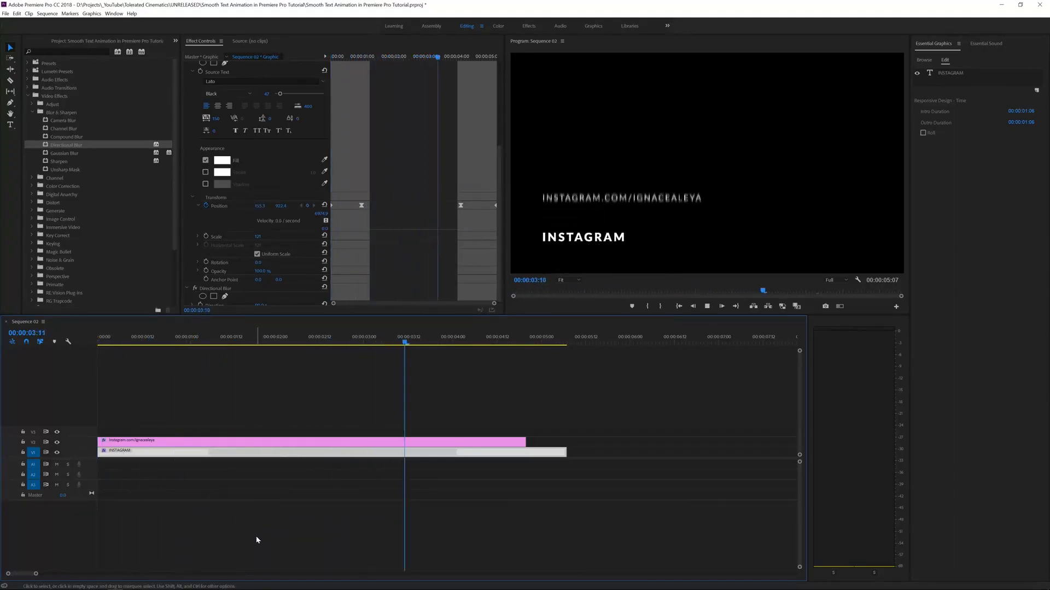
{"action": "key", "text": "space"}
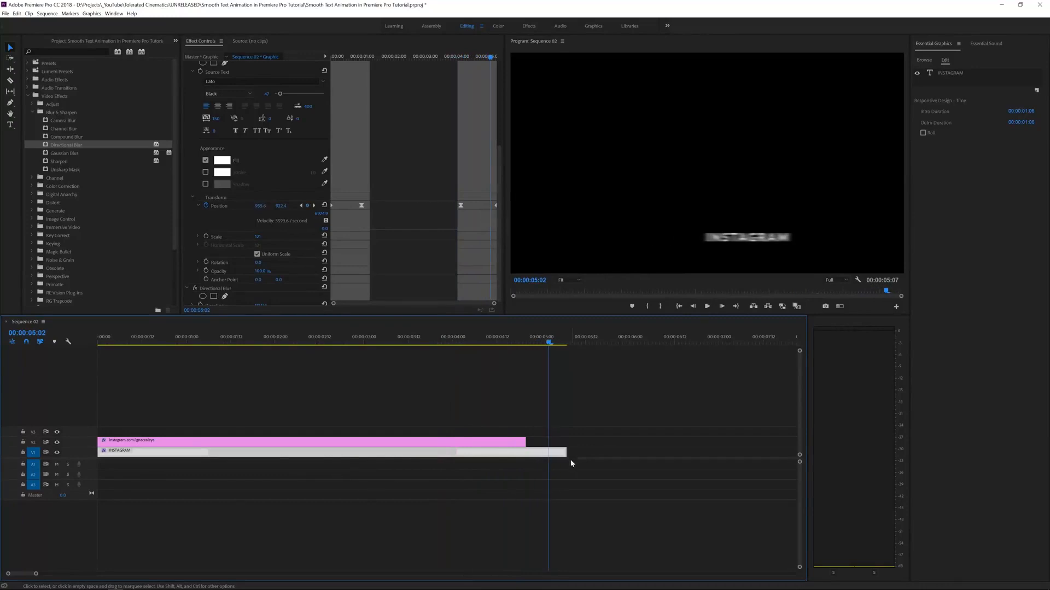
Shorten the INSTAGRAM clip to end at about 00:00:02:20 and replay the sequence from the start
{"action": "left_click_drag", "start_coordinate": [569, 453], "coordinate": [348, 453]}
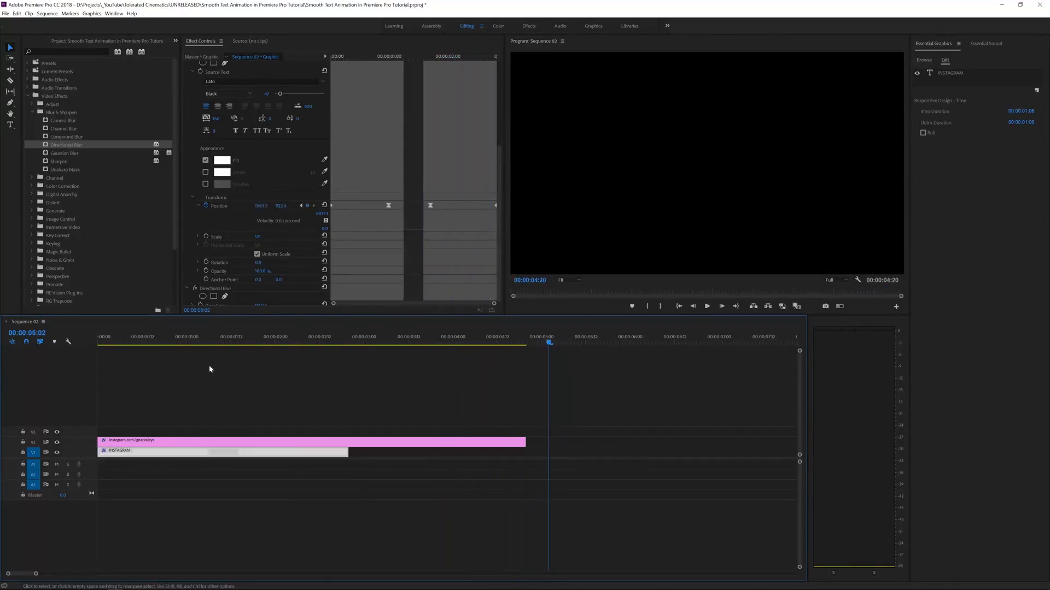
{"action": "key", "text": "Home"}
{"action": "key", "text": "space"}
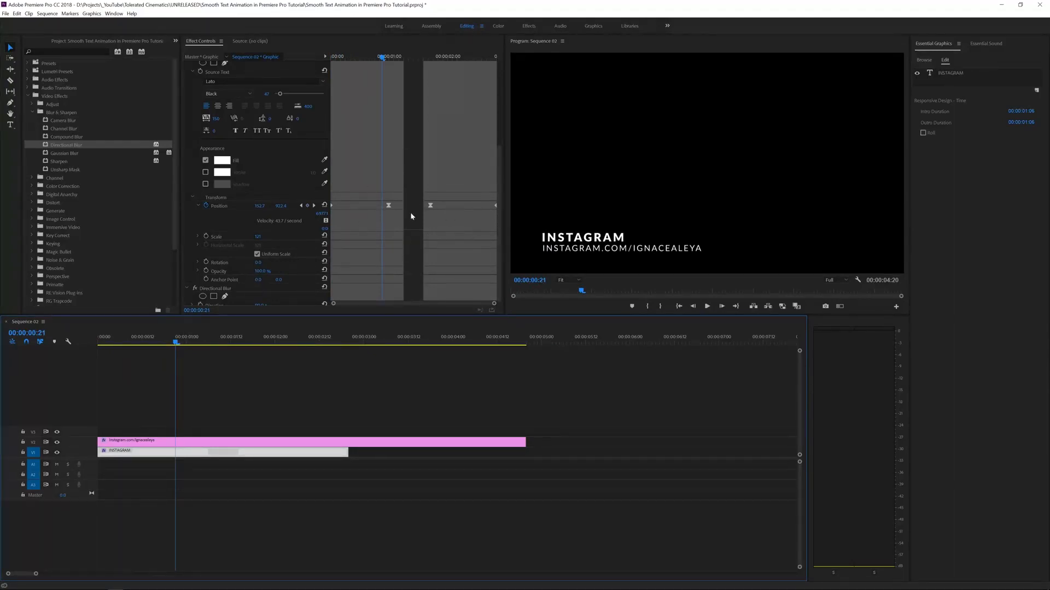
{"action": "left_click", "coordinate": [335, 434]}
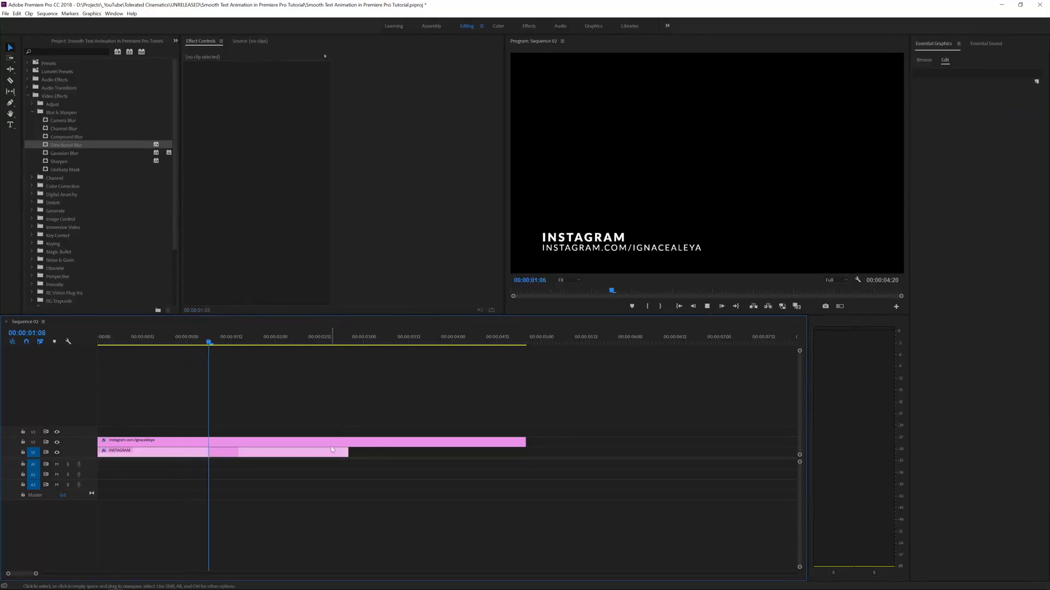
{"action": "key", "text": "space"}
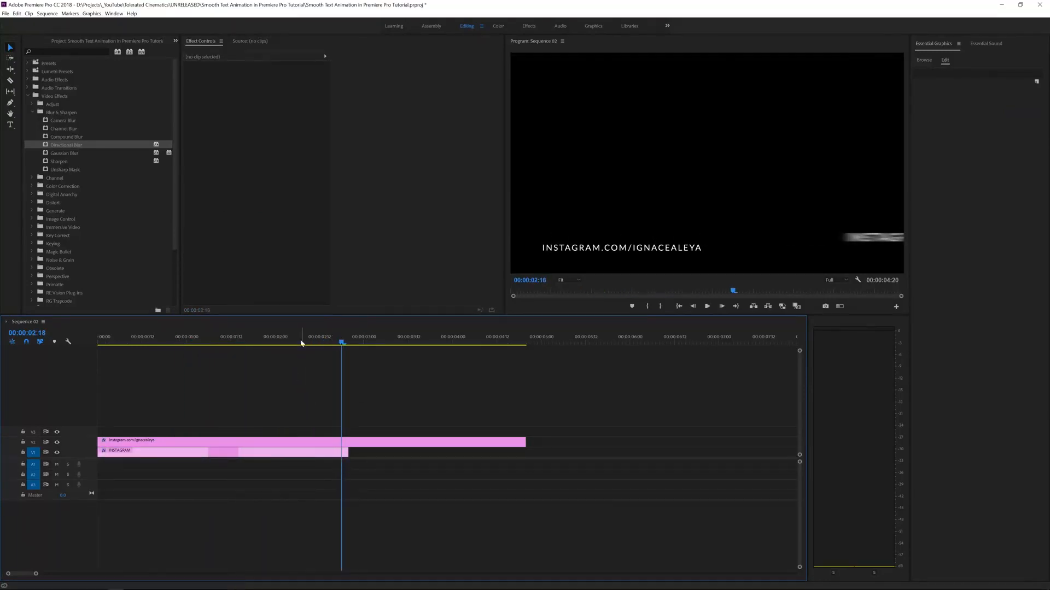
{"action": "left_click_drag", "start_coordinate": [299, 341], "coordinate": [7, 375]}
{"action": "key", "text": "space"}
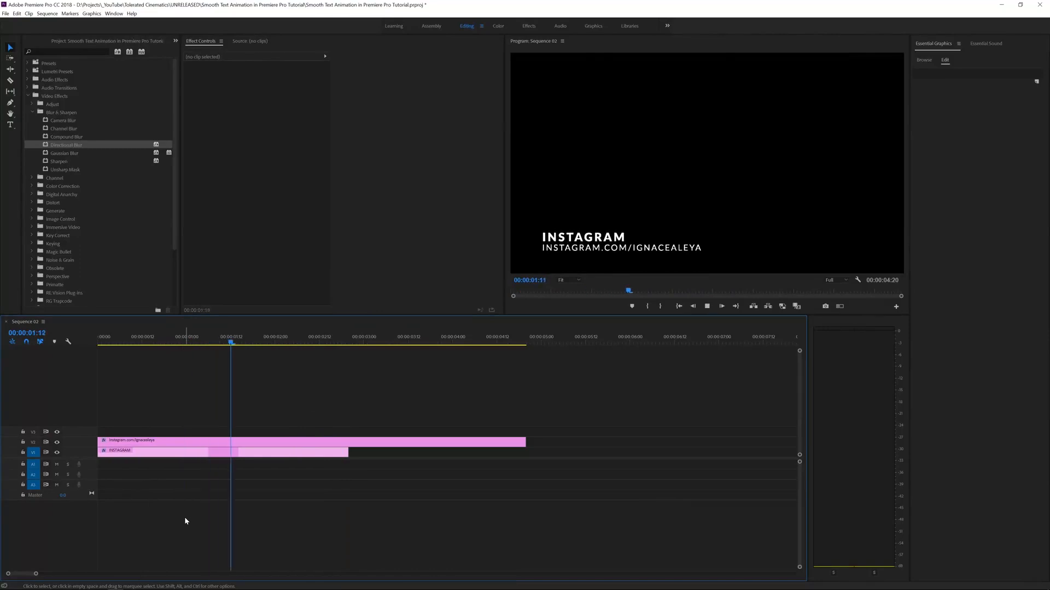